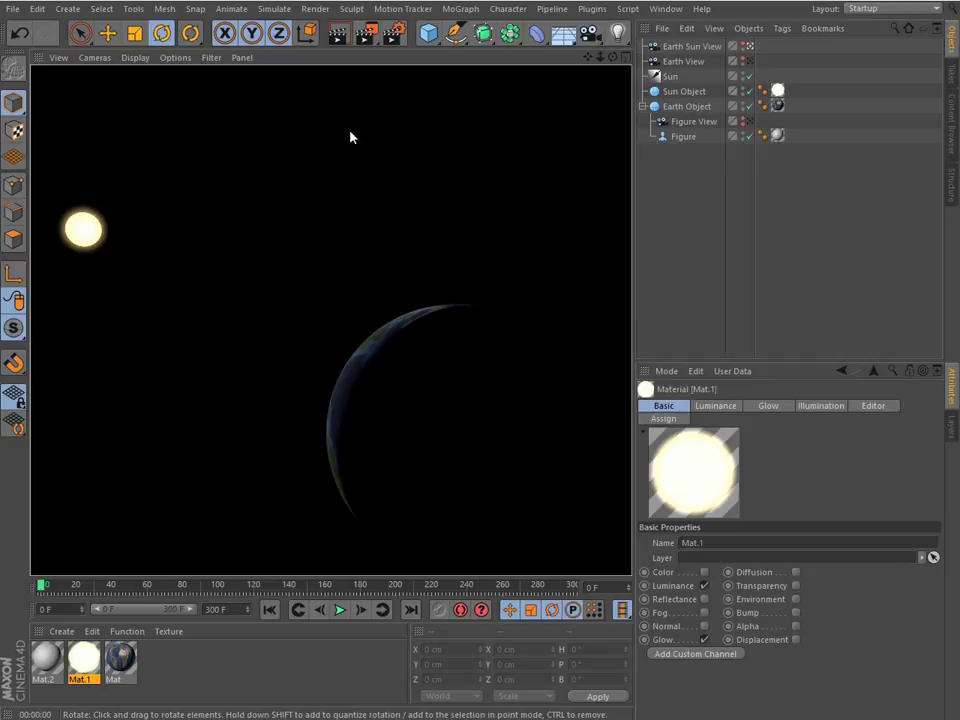
Step: Through the Earth Sun View camera, scrub the animation to frame 81, render the view, and scrub on to frame 152
left_click(654, 61)
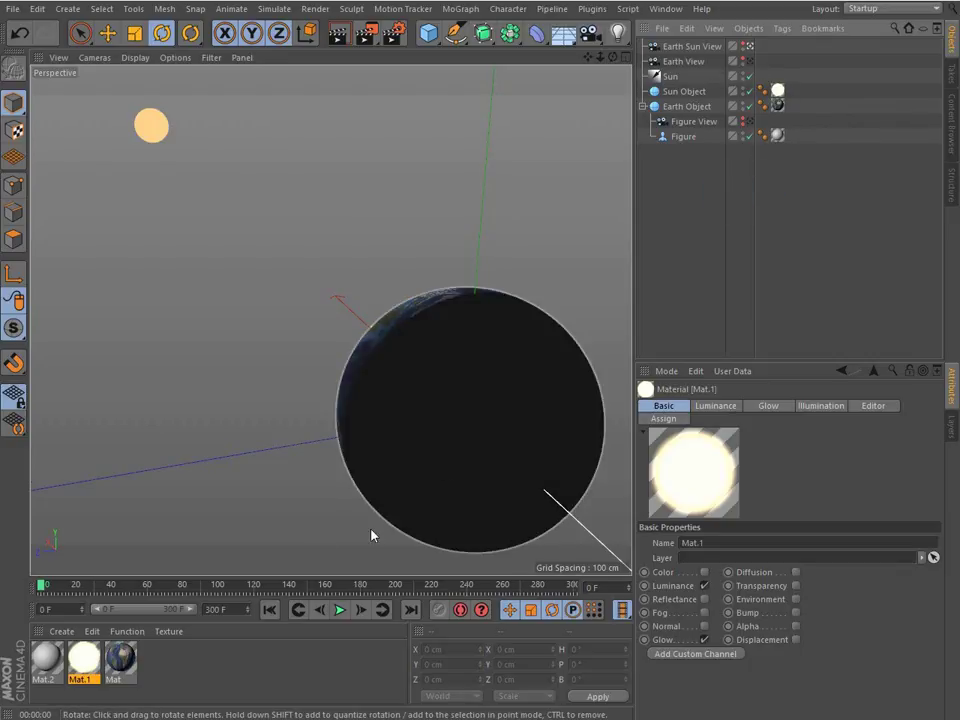
mouse_move(42, 587)
left_mouse_down()
mouse_move(167, 585)
mouse_move(76, 585)
left_mouse_up()
mouse_move(180, 577)
left_mouse_down()
mouse_move(358, 574)
mouse_move(293, 568)
mouse_move(184, 585)
left_mouse_up()
left_click(340, 32)
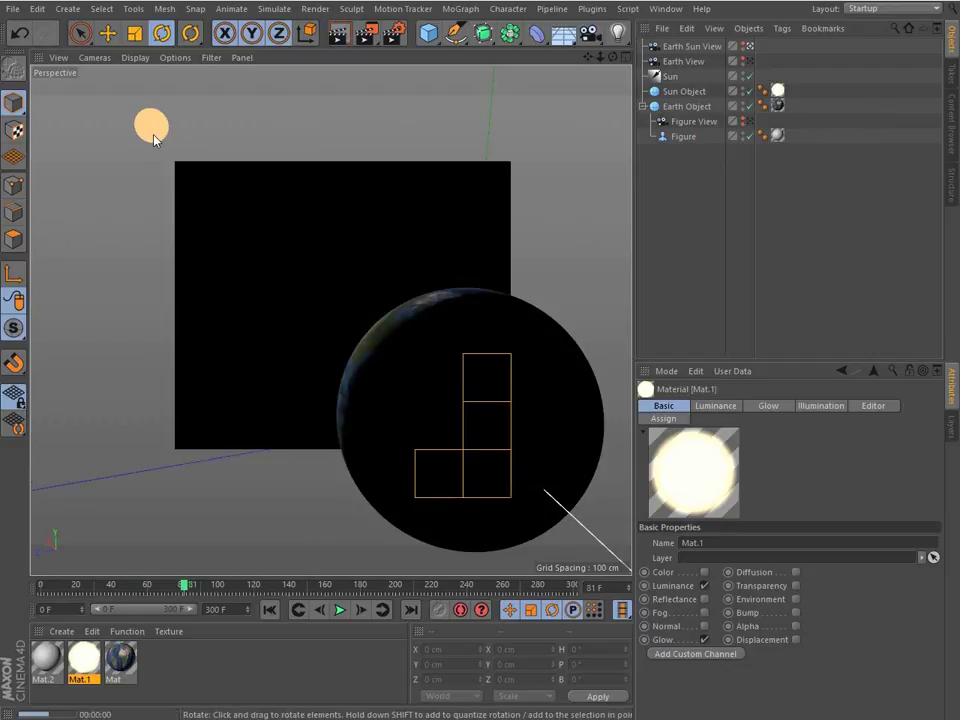
mouse_move(125, 582)
left_mouse_down()
mouse_move(69, 583)
mouse_move(236, 549)
mouse_move(534, 529)
mouse_move(317, 523)
left_mouse_up()
Step: Look through the Earth View camera and scrub the animation to frame 177 and back to frame 0
left_click(745, 61)
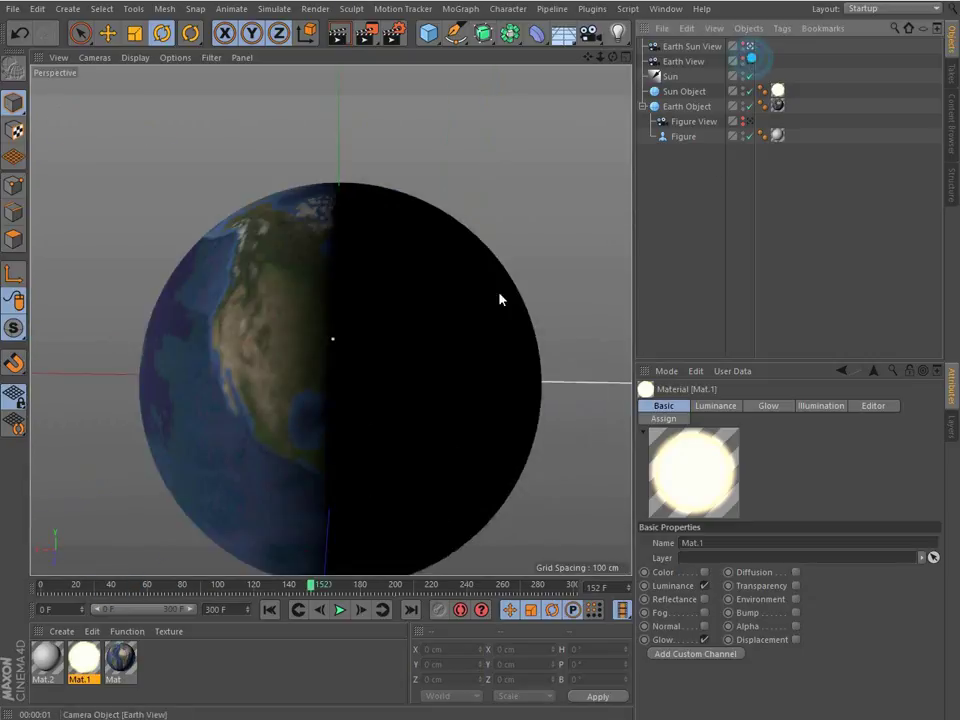
left_click(296, 584)
mouse_move(306, 591)
left_mouse_down()
mouse_move(42, 590)
mouse_move(178, 561)
mouse_move(162, 550)
mouse_move(360, 500)
left_mouse_up()
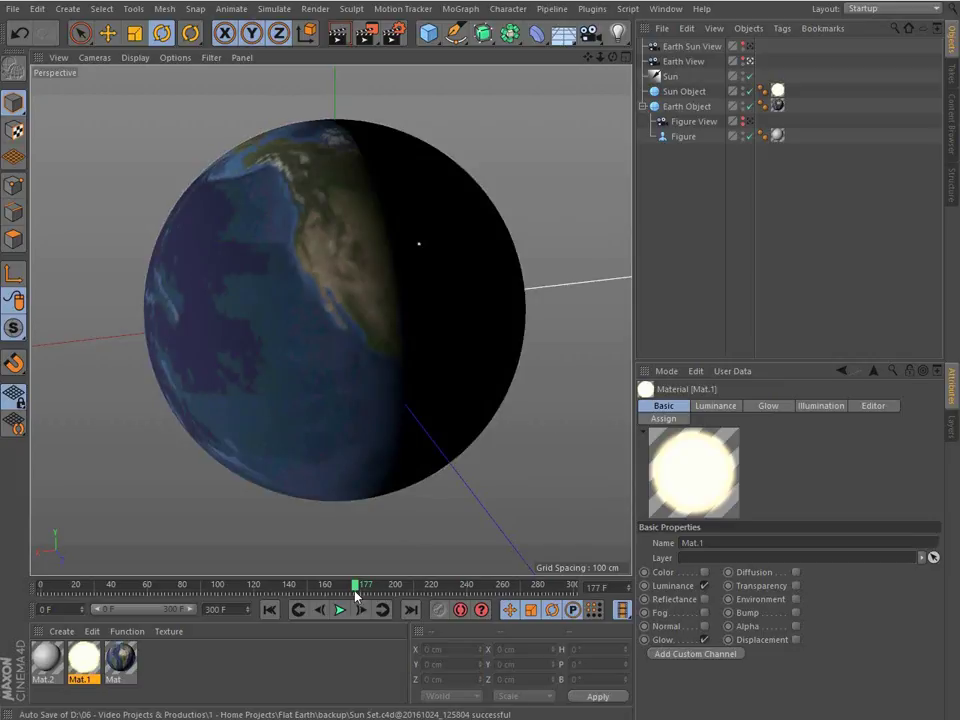
left_click_drag(357, 596, 2, 553)
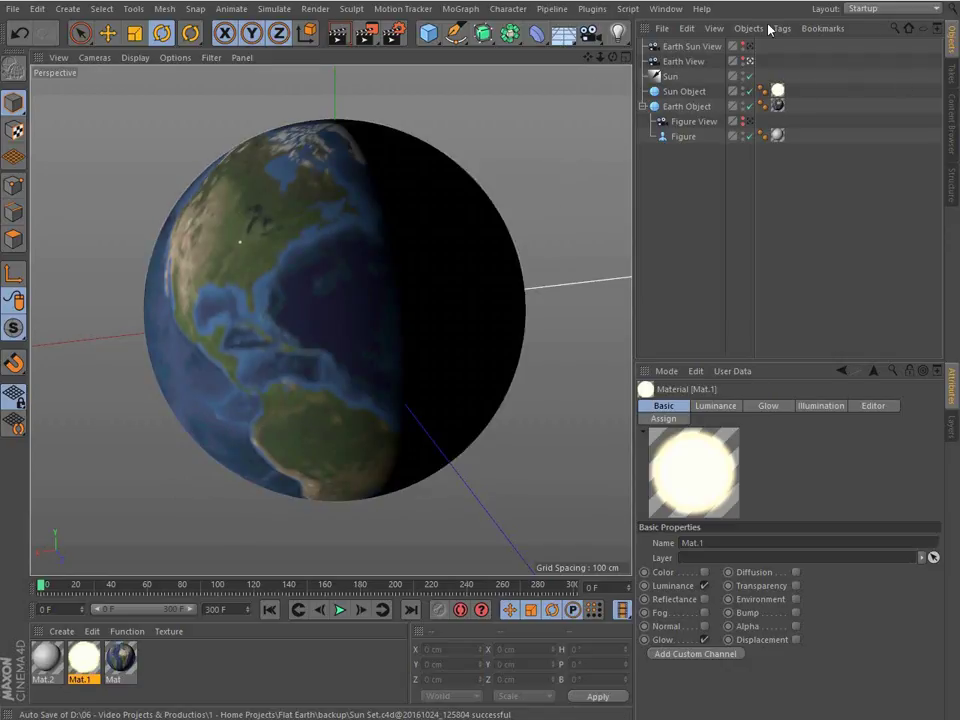
Step: From the Figure View camera, render the view at frame 103 and examine the sun's descent up to frame 184, ending at frame 126
left_click(747, 121)
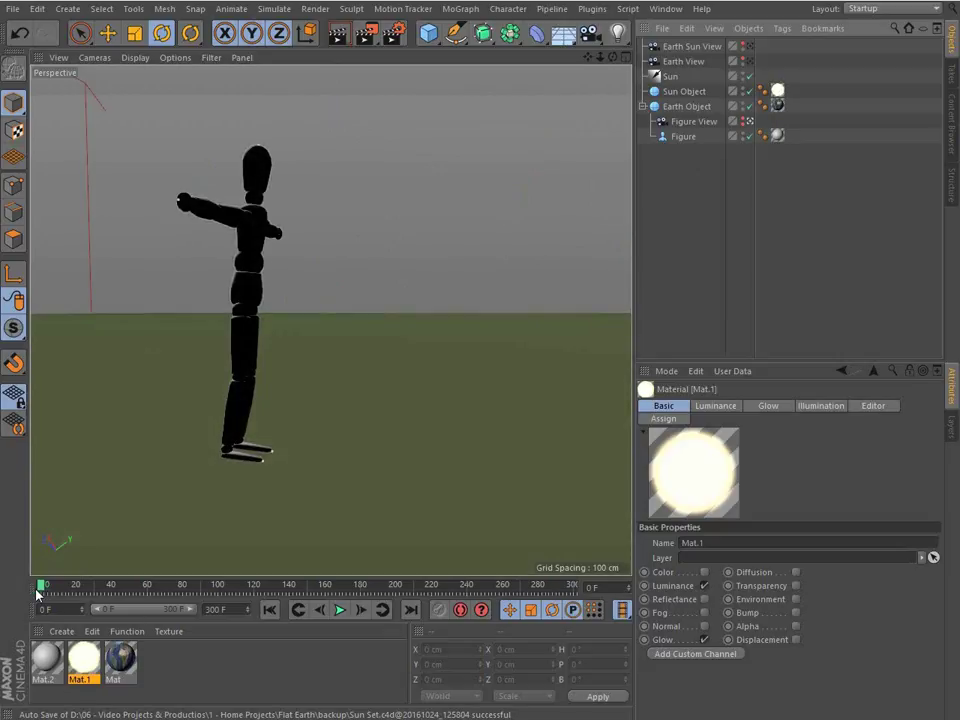
left_click_drag(38, 592, 236, 536)
left_click(338, 33)
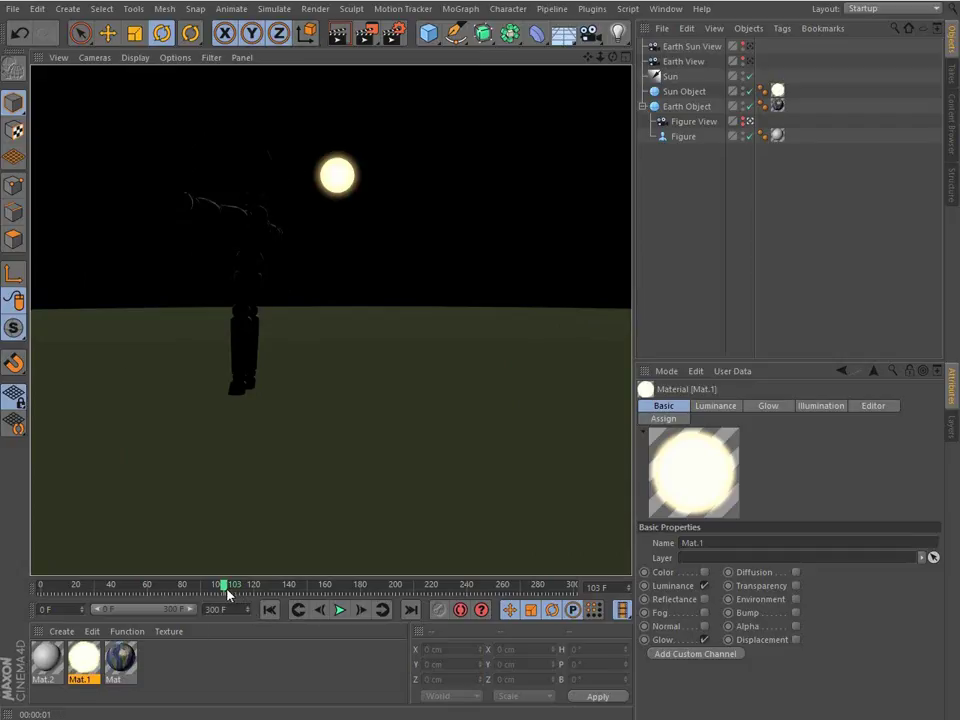
mouse_move(227, 592)
left_mouse_down()
mouse_move(135, 586)
mouse_move(180, 598)
mouse_move(212, 586)
mouse_move(306, 585)
mouse_move(310, 568)
mouse_move(364, 556)
left_mouse_up()
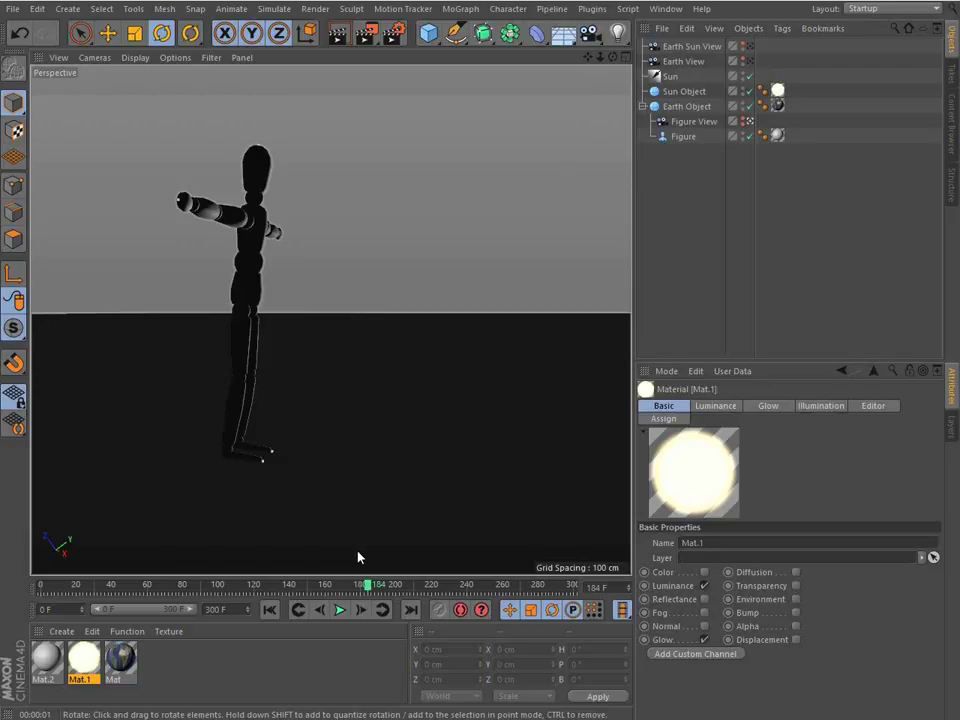
left_click_drag(368, 584, 266, 577)
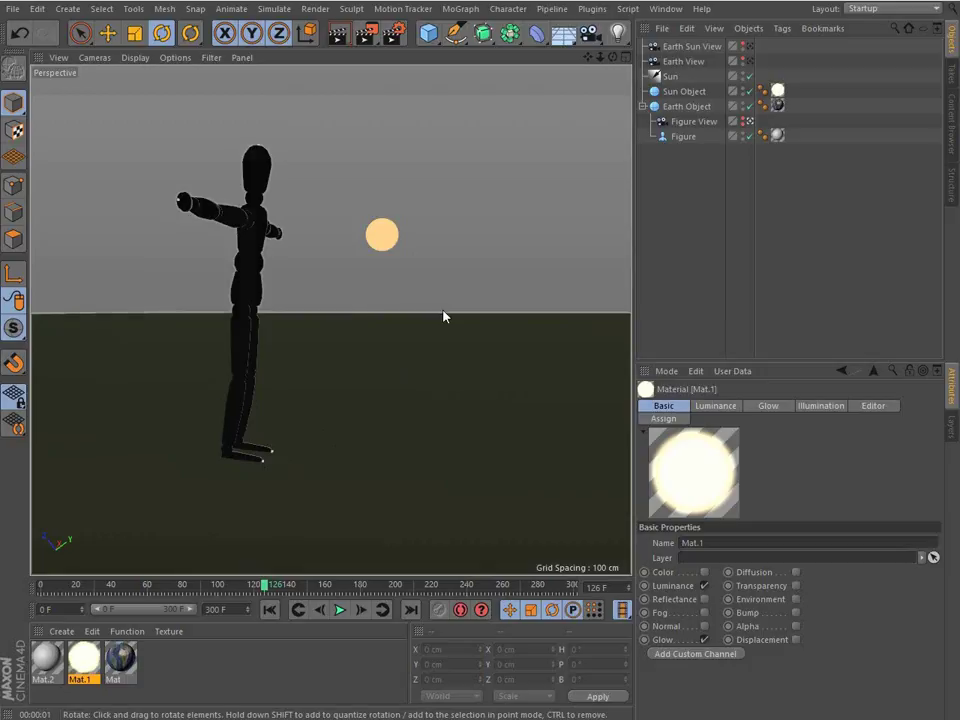
Step: Return to the Earth View camera and scrub back to frame 61 to examine the figure's place on the globe
left_click(748, 121)
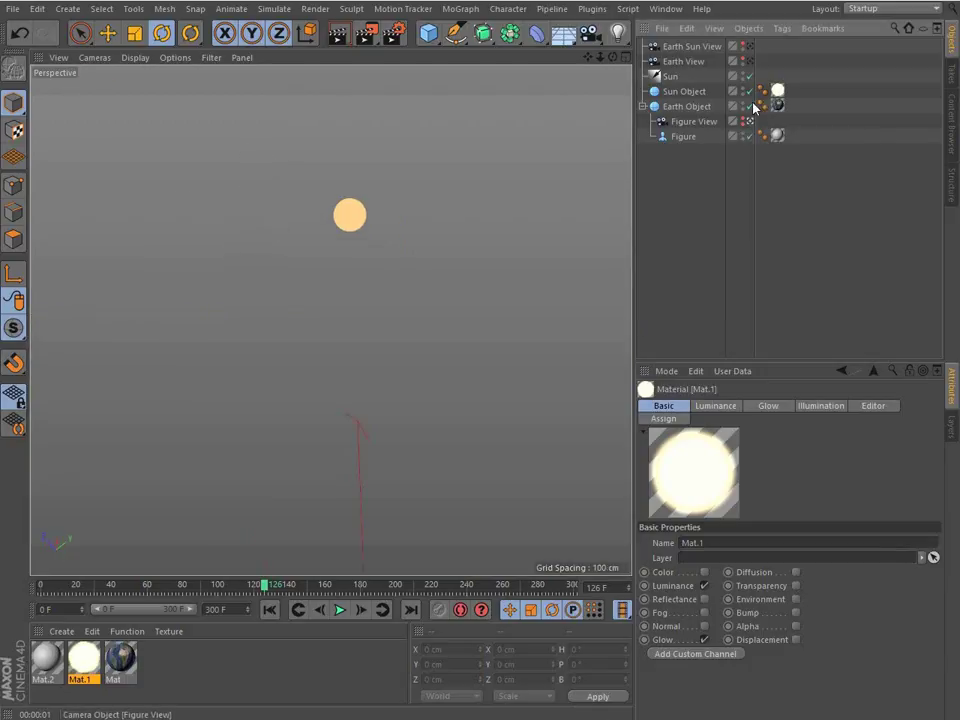
left_click(748, 61)
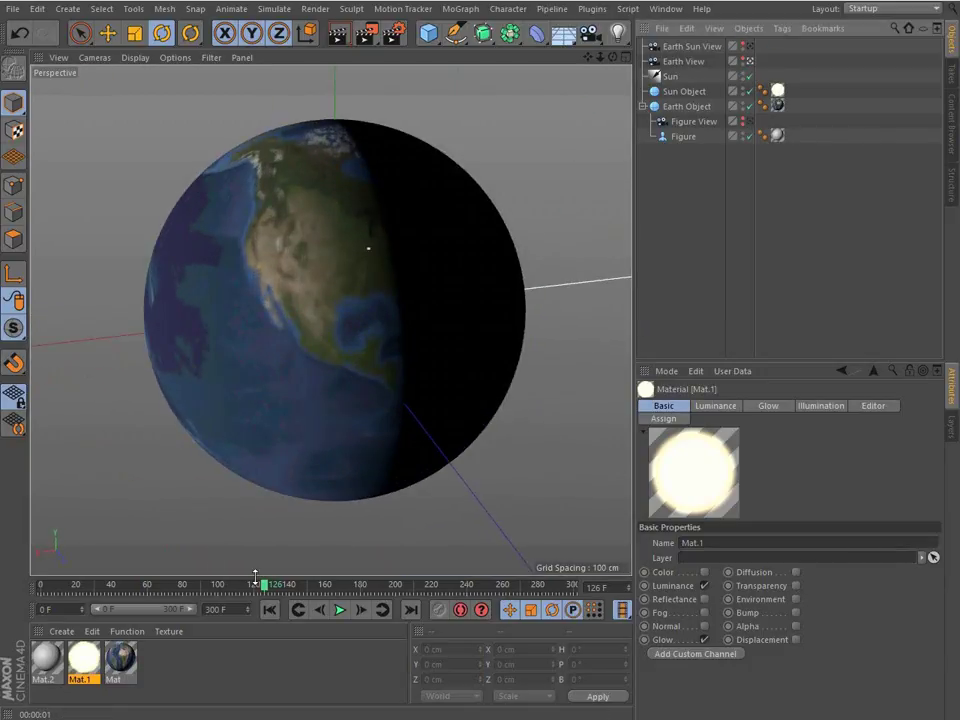
left_click_drag(245, 580, 148, 583)
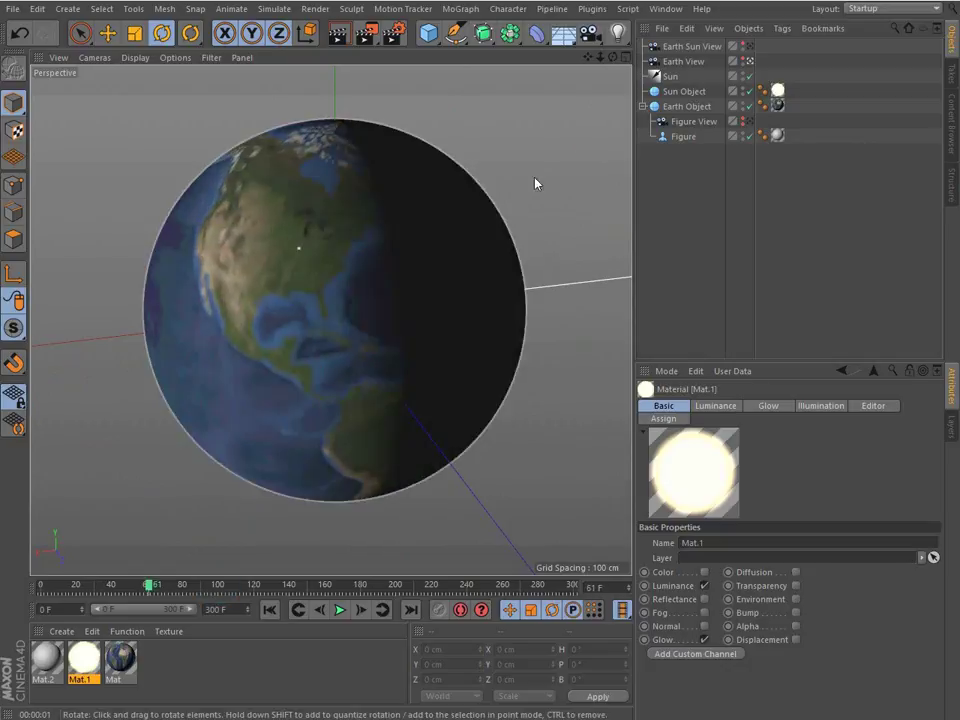
Step: Examine the sunset behind the horizon from the Figure View camera, scrubbing through frame 146 to frame 159
left_click(744, 122)
left_click_drag(140, 583, 298, 583)
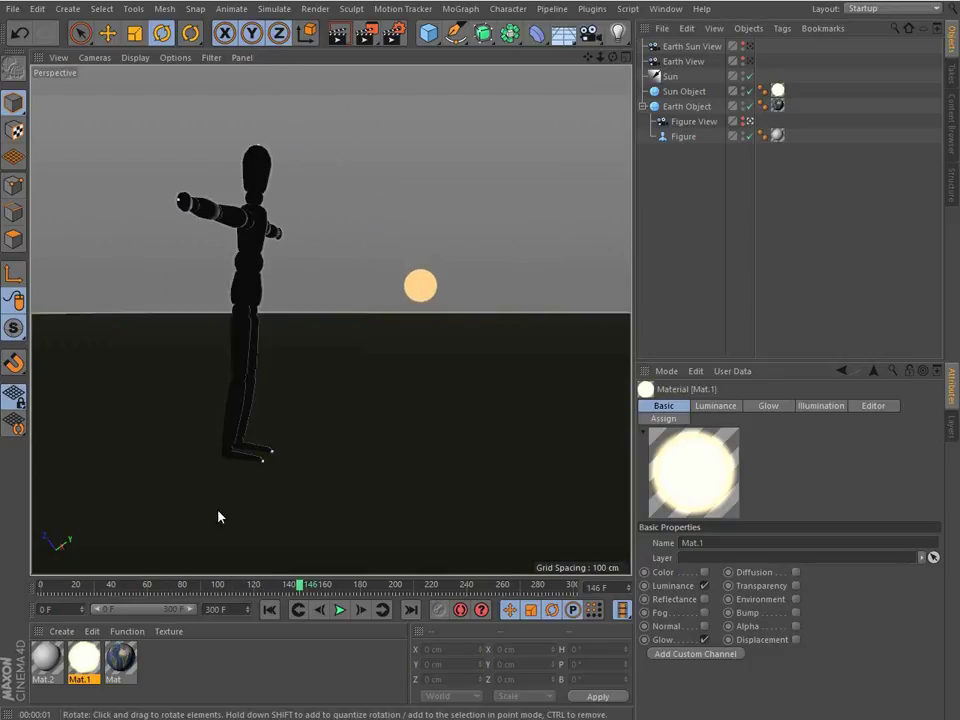
left_click_drag(300, 583, 326, 570)
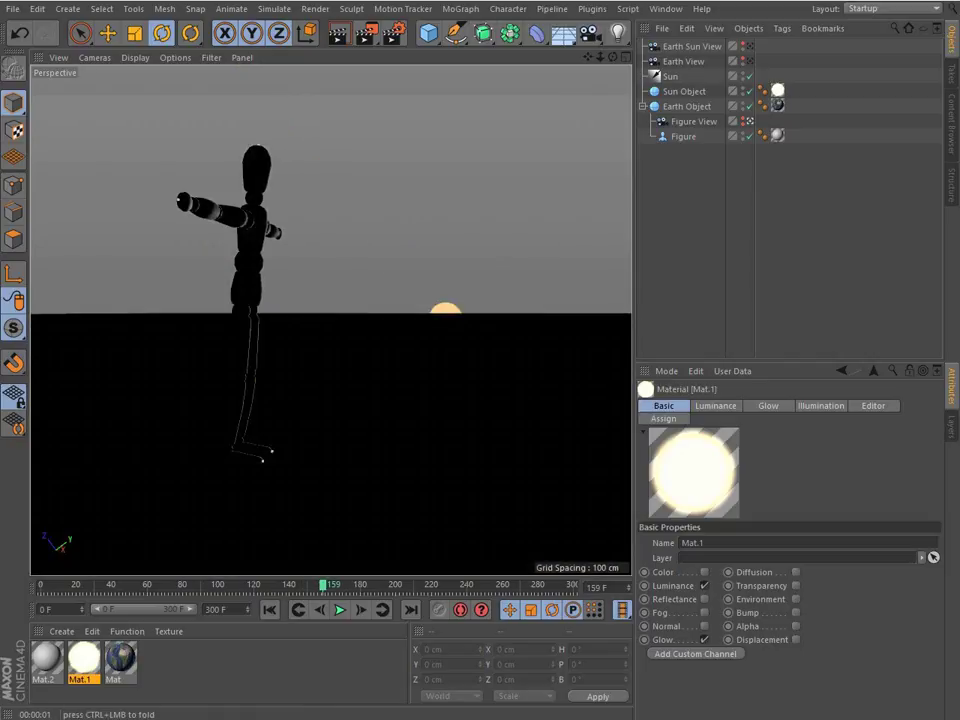
Step: Open the recently used flat Earth model project
left_click(13, 8)
mouse_move(77, 308)
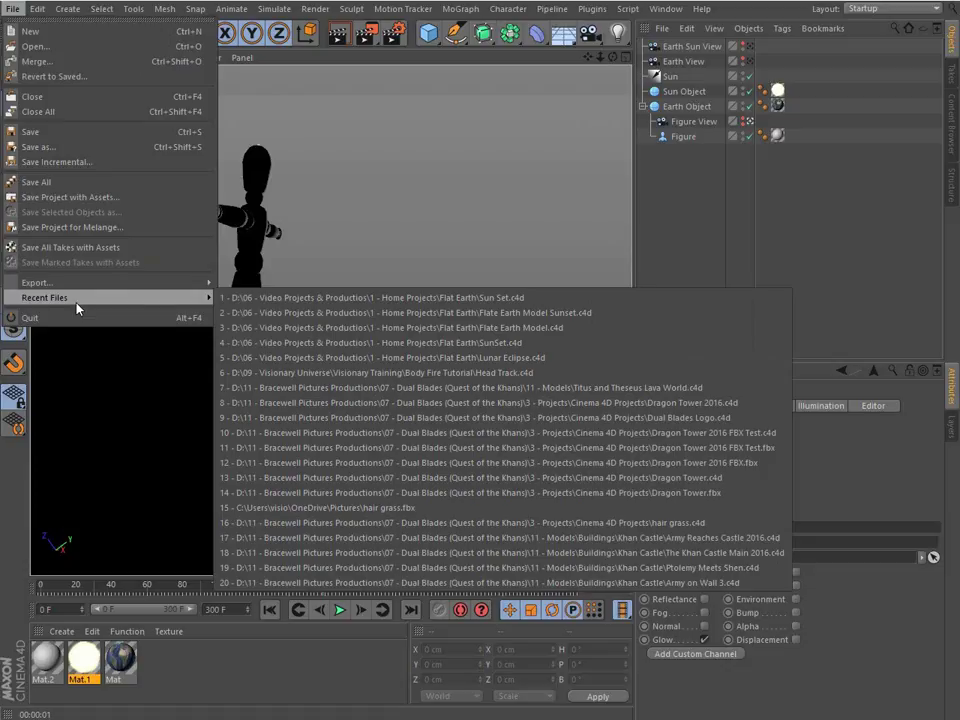
left_click(478, 320)
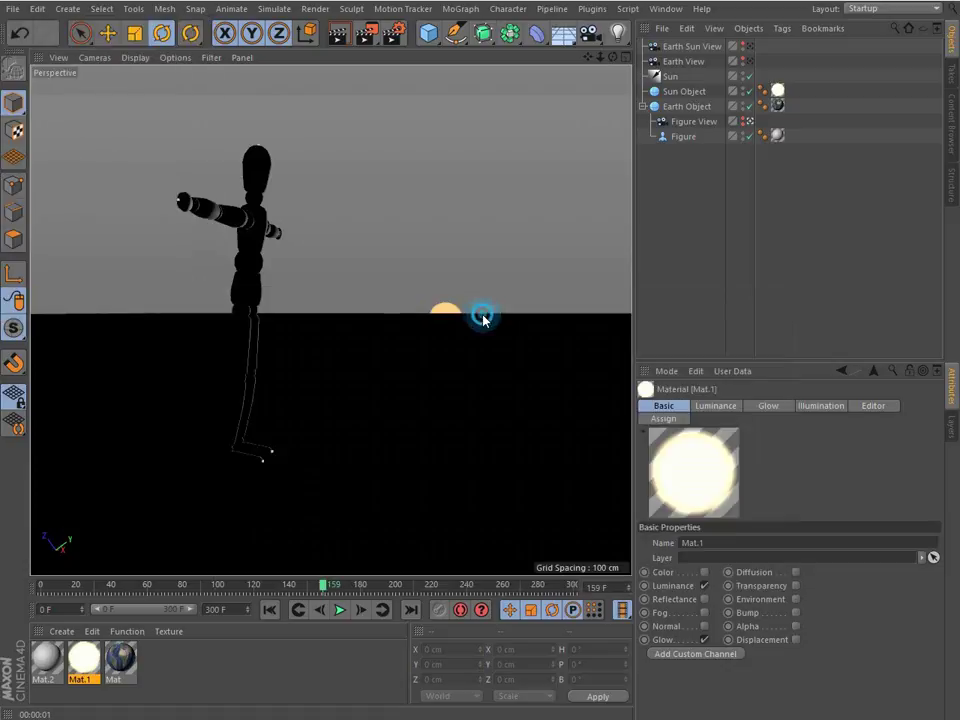
left_click(454, 418)
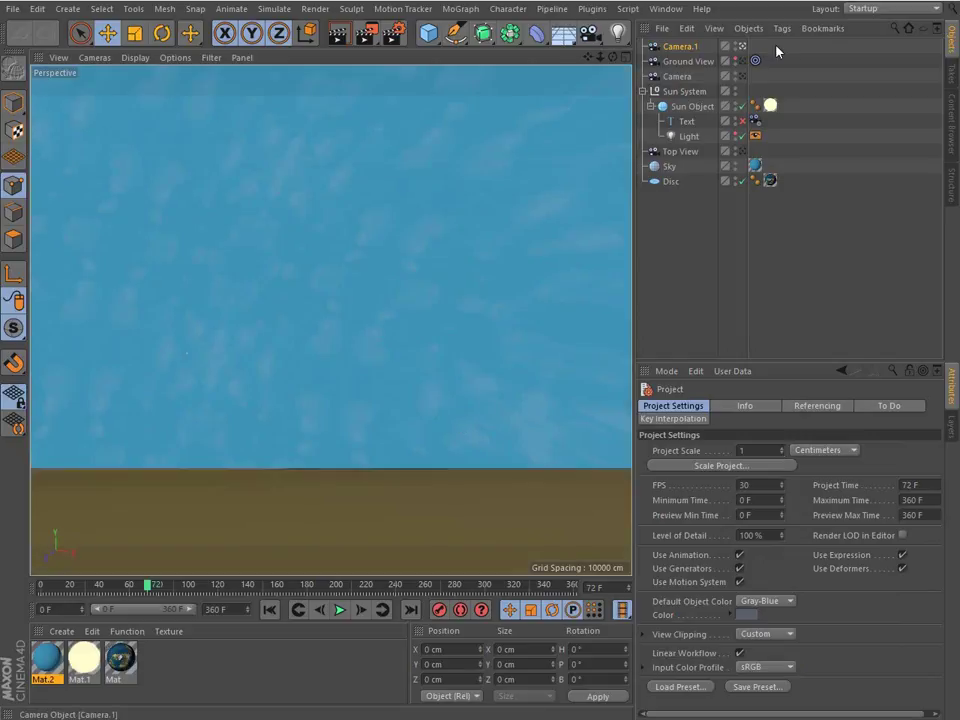
Step: Leave the Camera.1 view and make the Light under the Sun Object visible in the viewport above the disc
left_click(743, 46)
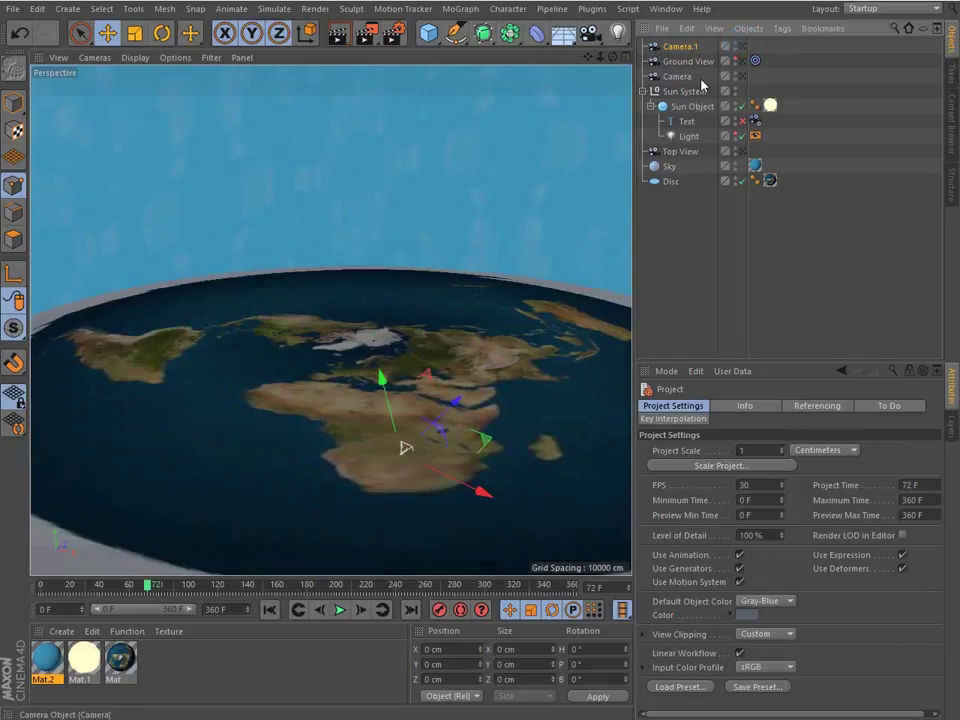
left_click_drag(415, 353, 403, 399, "alt")
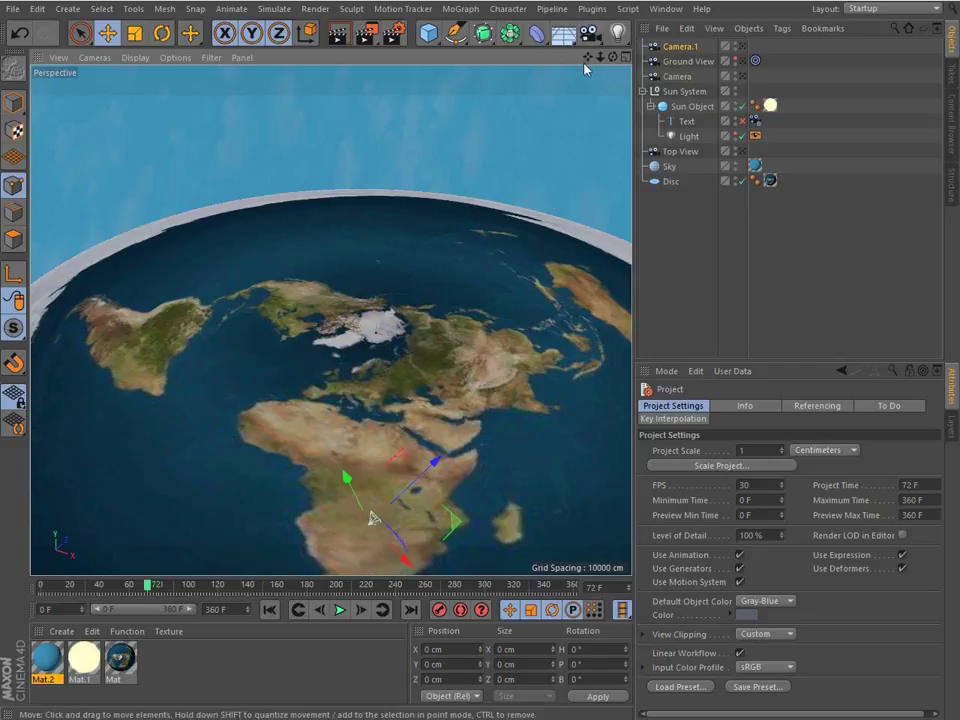
left_click_drag(587, 56, 602, 60)
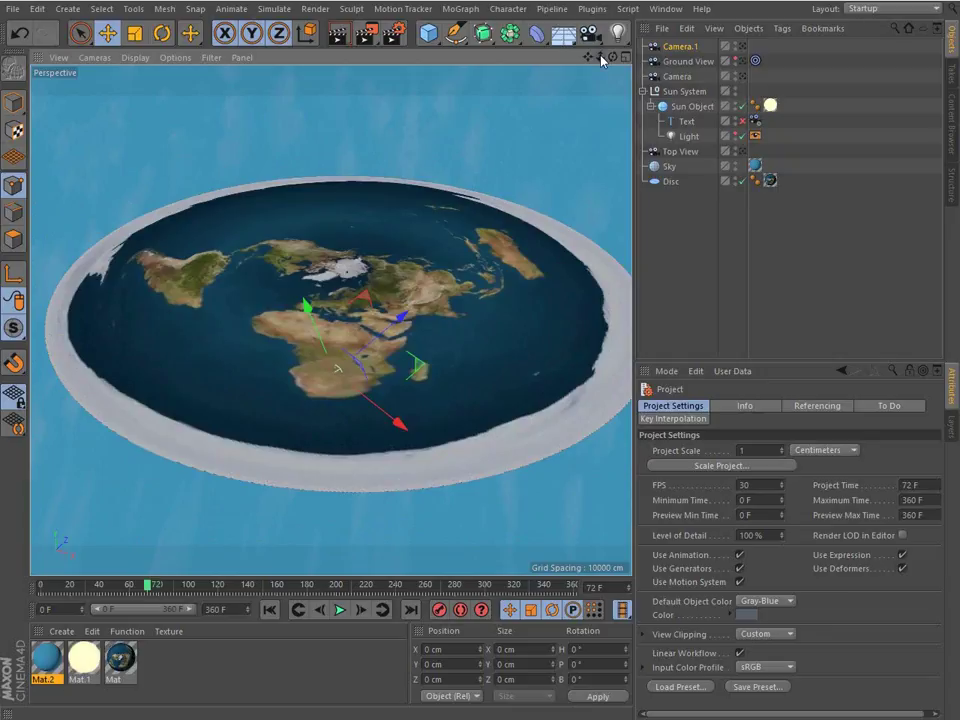
left_click_drag(588, 58, 588, 58)
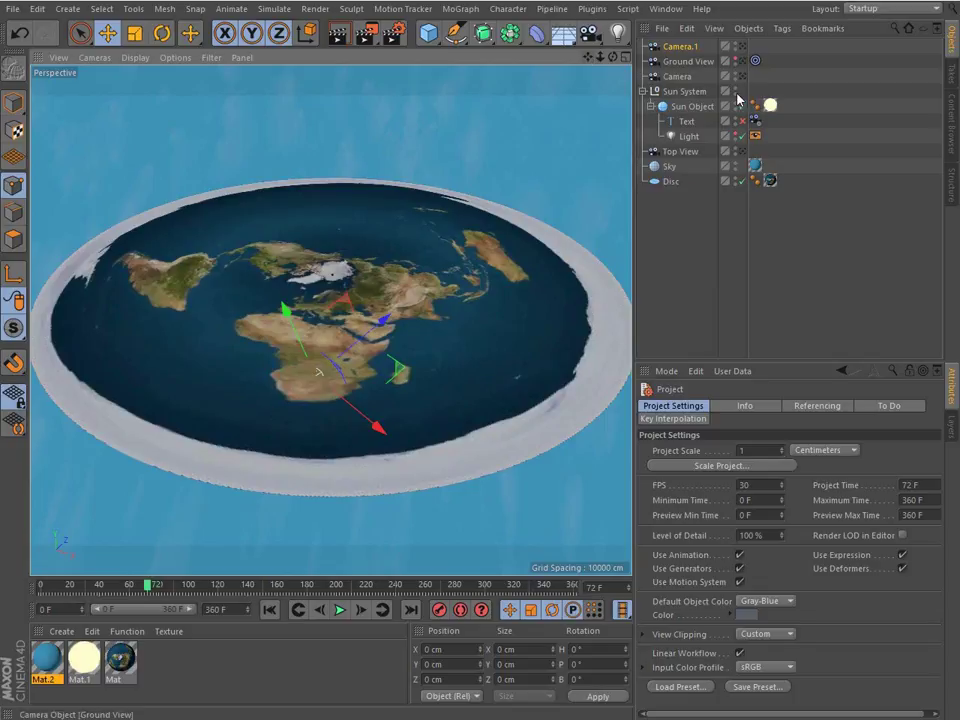
left_click(686, 106)
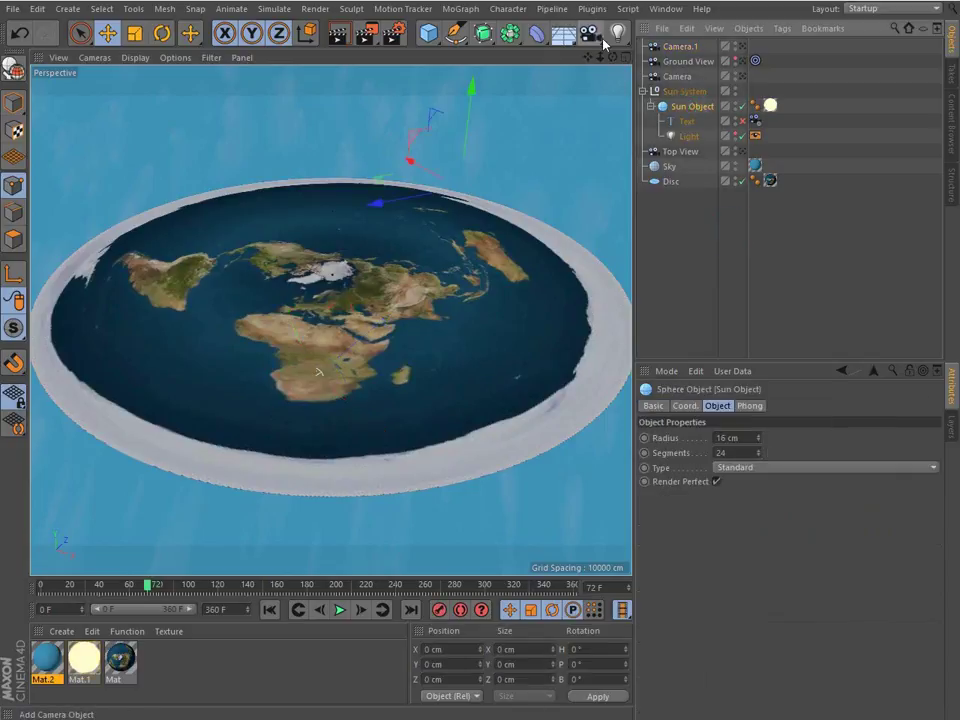
left_click_drag(588, 57, 680, 80)
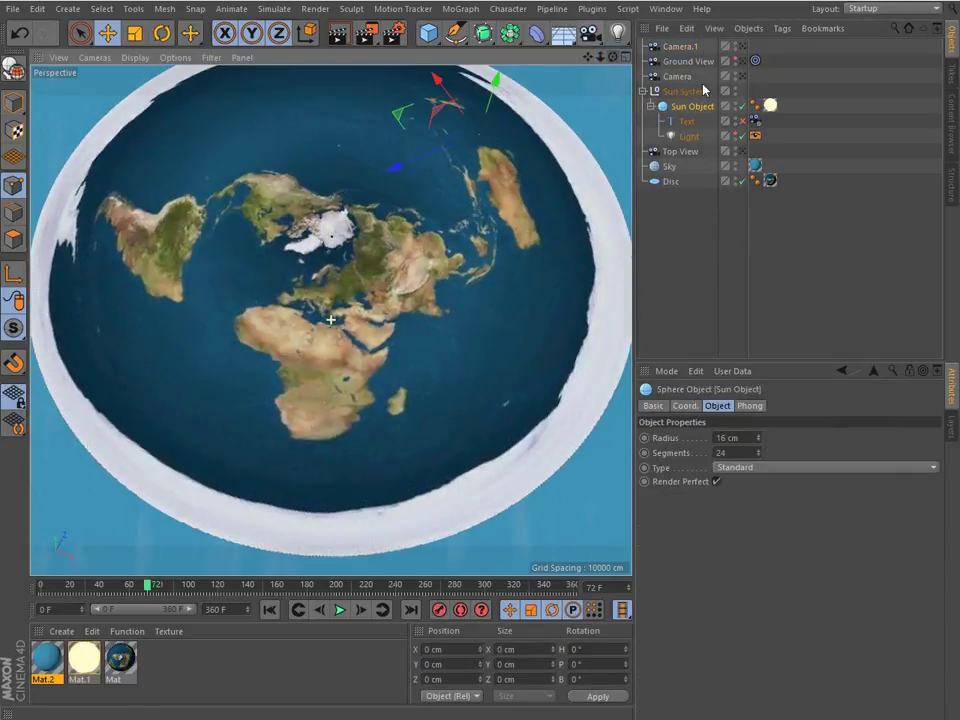
left_click(735, 136)
left_click_drag(588, 57, 330, 319)
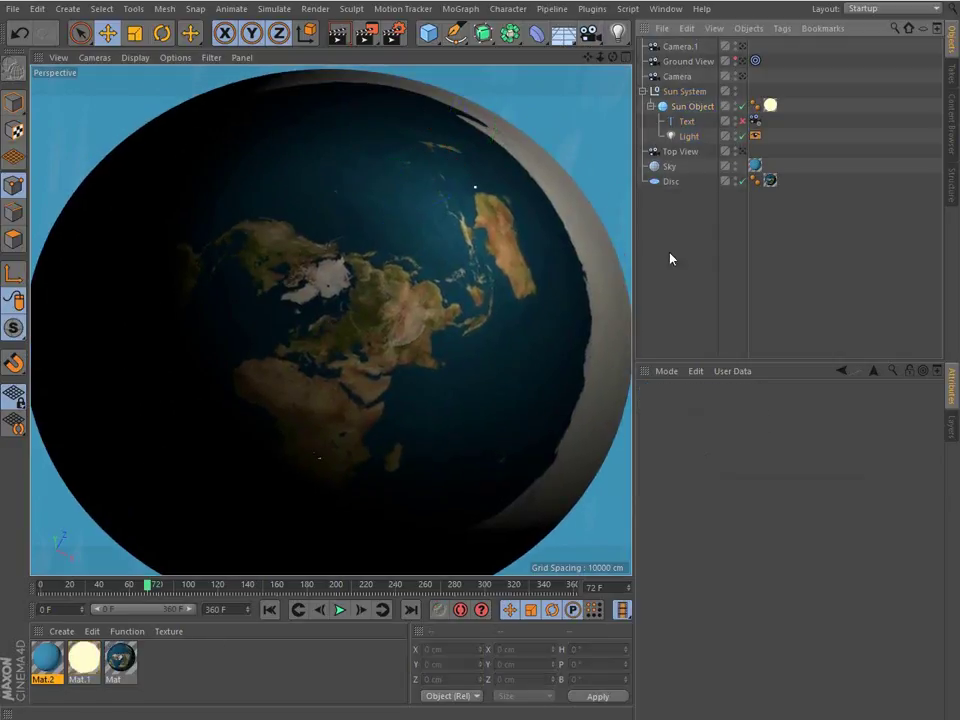
Step: Frame the Sun Object in the viewport and examine its size and height above the flat disc
left_click(689, 92)
left_click(697, 107)
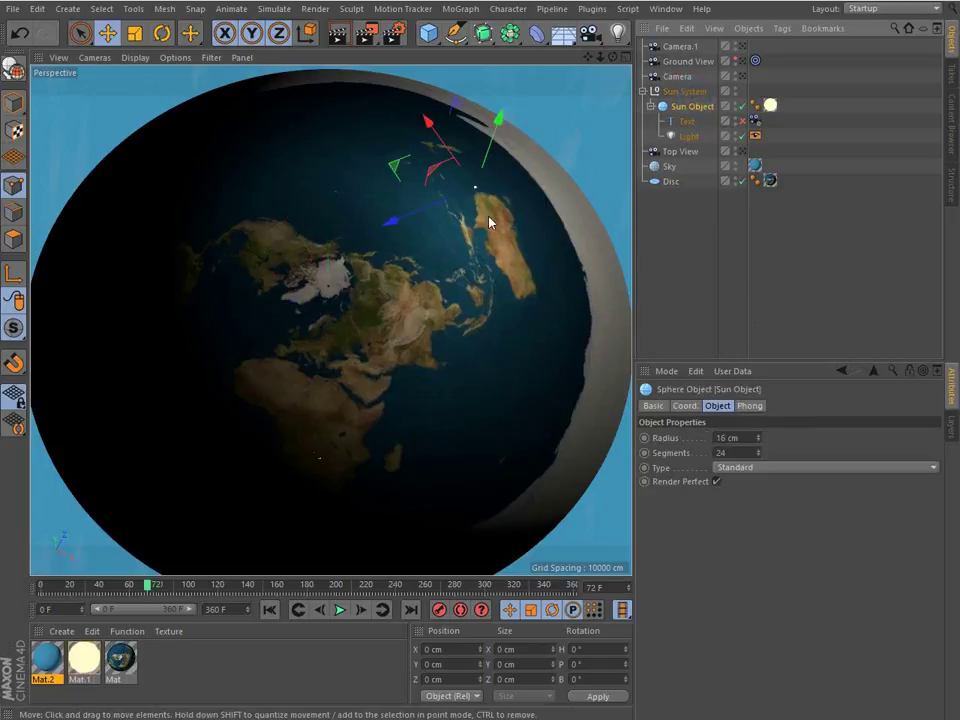
key("o")
left_click(797, 302)
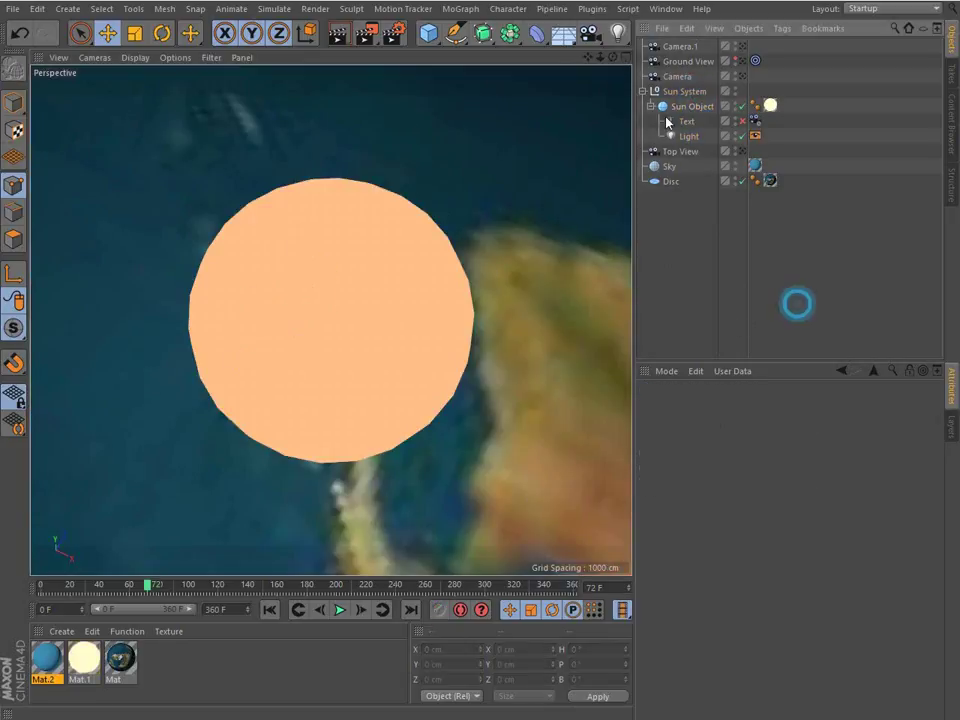
mouse_move(613, 58)
left_mouse_down()
mouse_move(590, 75)
mouse_move(617, 60)
mouse_move(602, 69)
left_mouse_up()
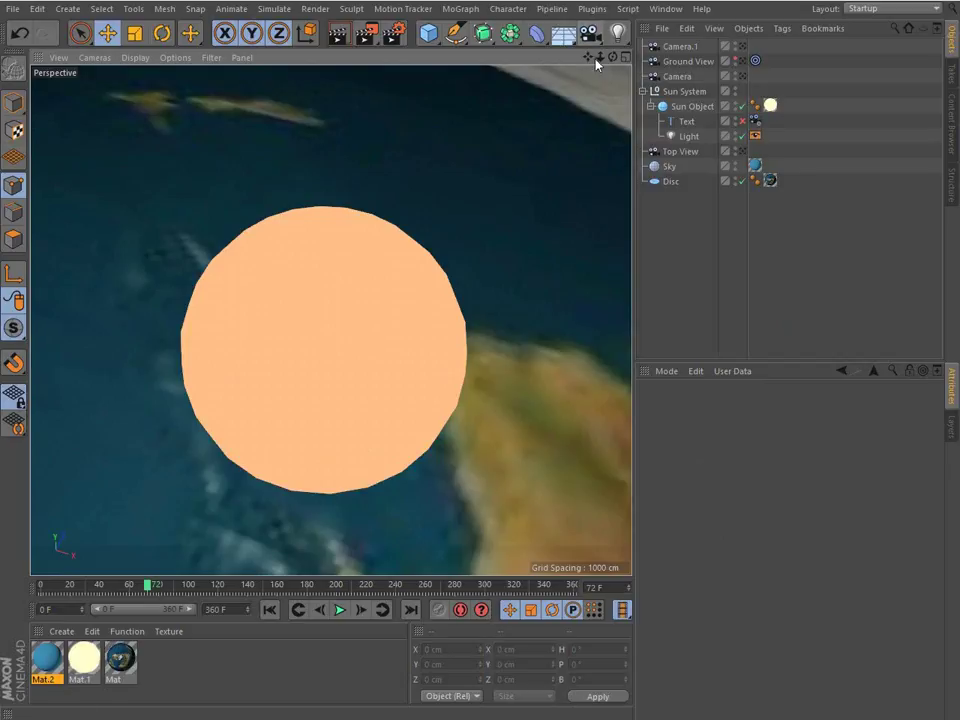
scroll(340, 483, "down", 5)
mouse_move(340, 483)
left_mouse_down("alt")
mouse_move(341, 429)
mouse_move(302, 405)
mouse_move(266, 420)
mouse_move(364, 379)
mouse_move(364, 311)
left_mouse_up("alt")
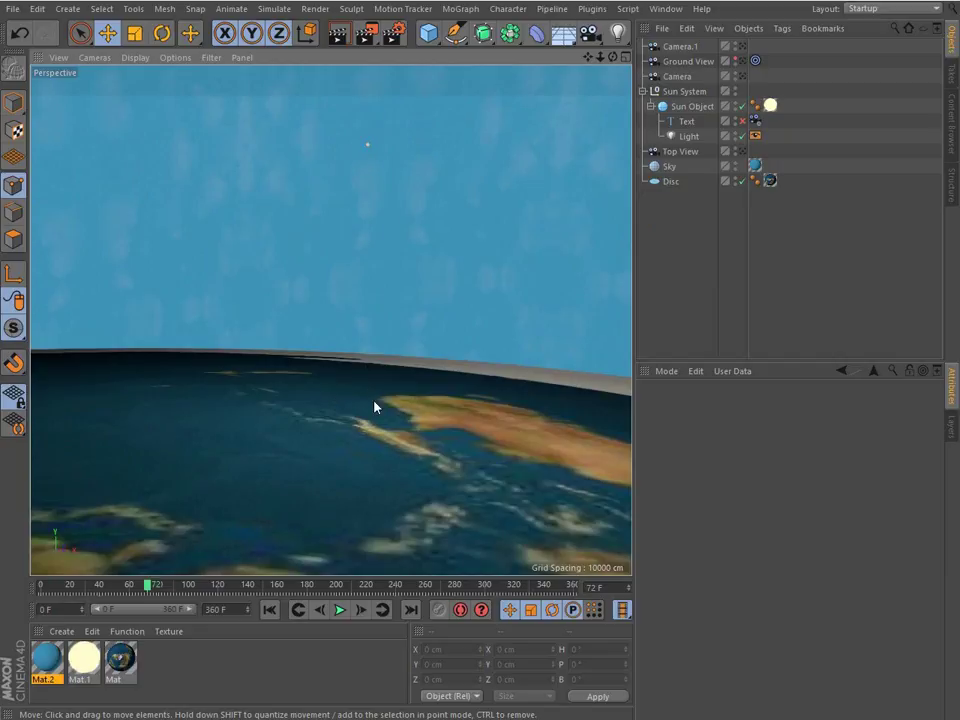
Step: Compare the scene through the Camera, Camera.1 and Ground View cameras
left_click(742, 77)
left_click(743, 61)
left_click(743, 45)
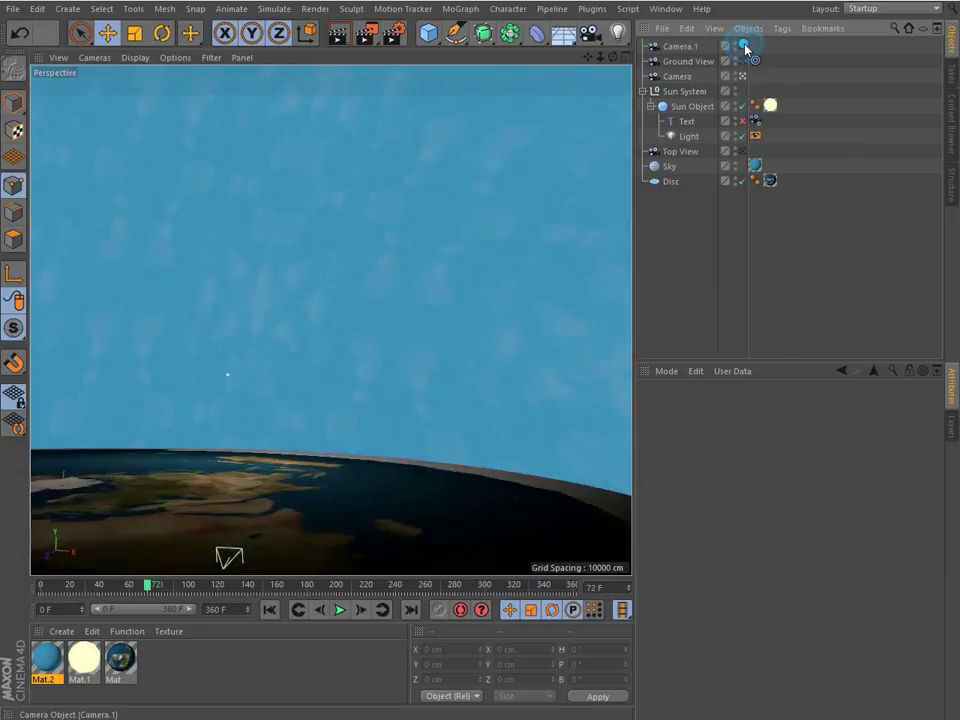
left_click(743, 60)
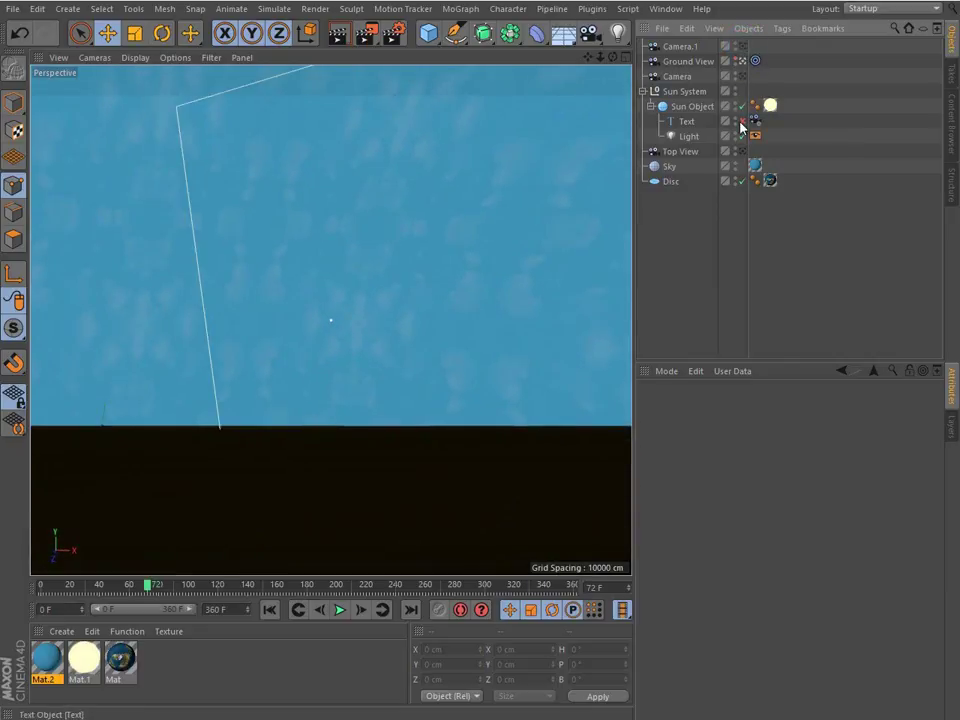
Step: From the Top View camera, play the sun's circling animation from frame 0, stop it, and scrub back to frame 53
left_click(743, 152)
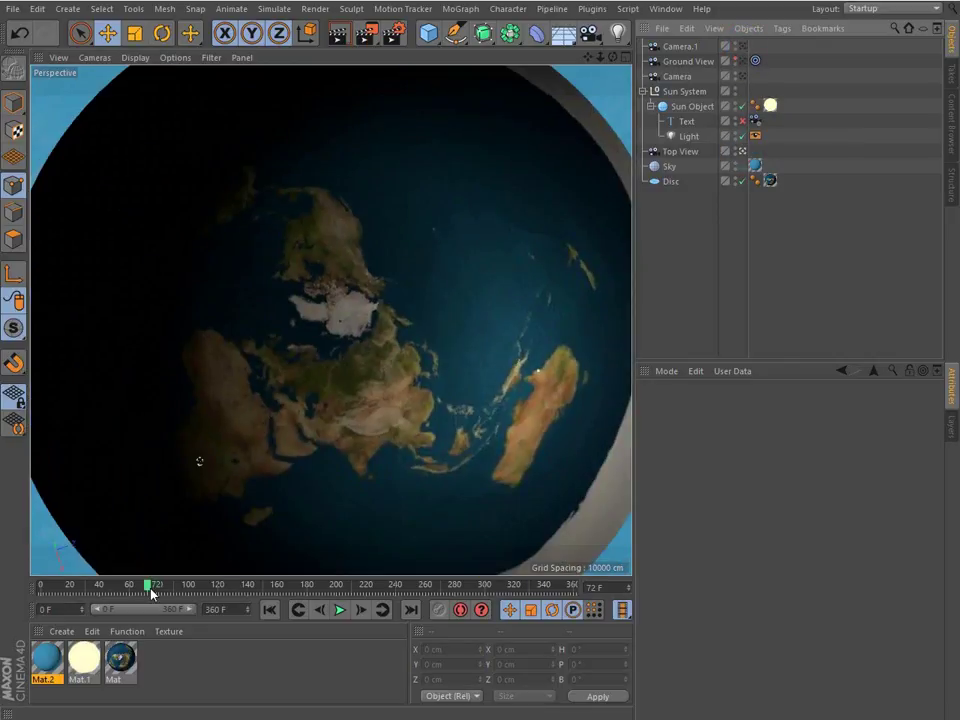
left_click_drag(150, 585, 12, 588)
left_click(342, 612)
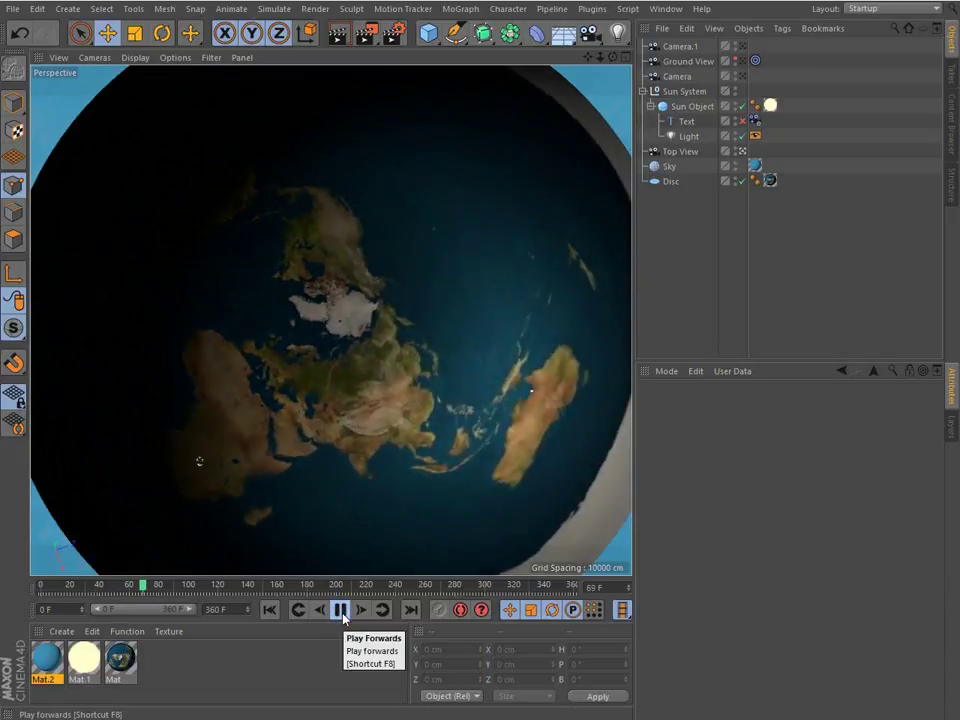
left_click(341, 611)
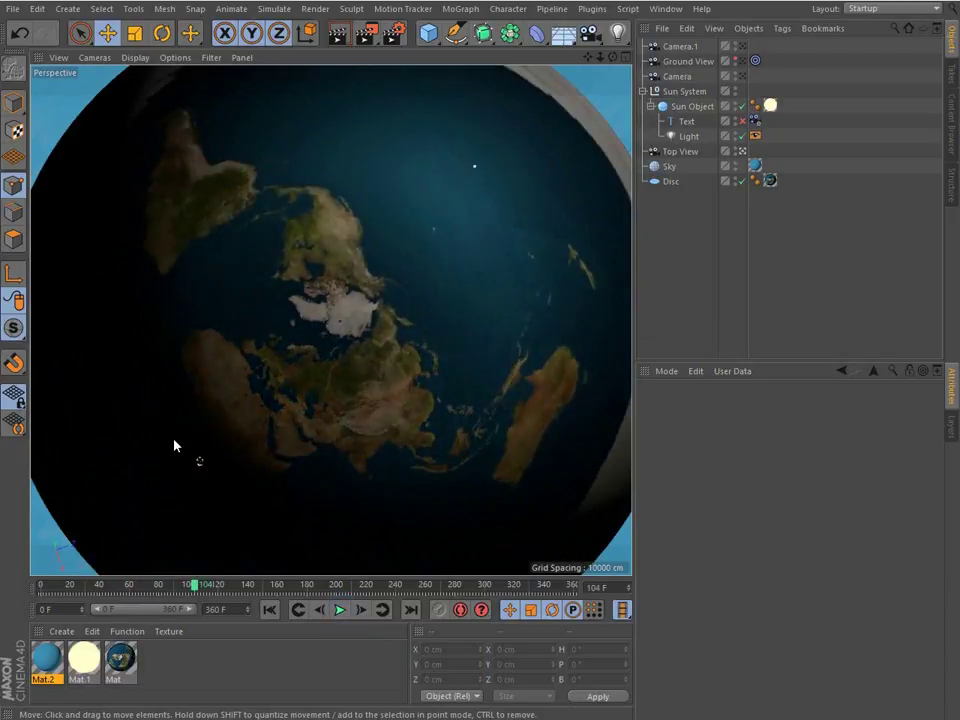
left_click_drag(214, 585, 120, 558)
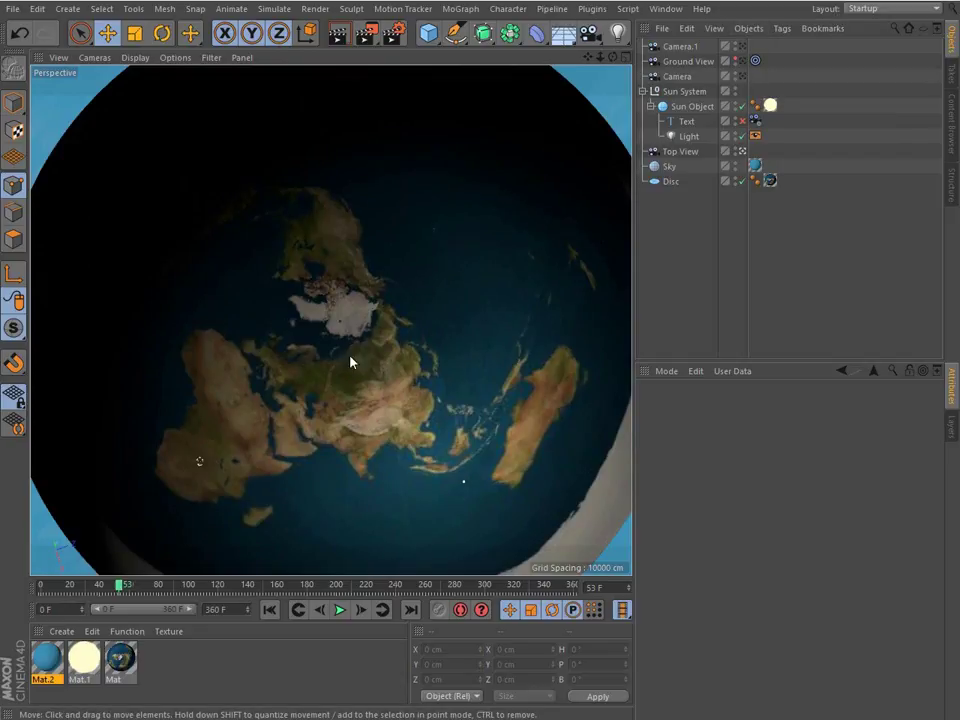
Step: Look through the Camera and Camera.1 cameras, leave the camera view, and examine the sun's position above the disc in the free view
left_click(744, 78)
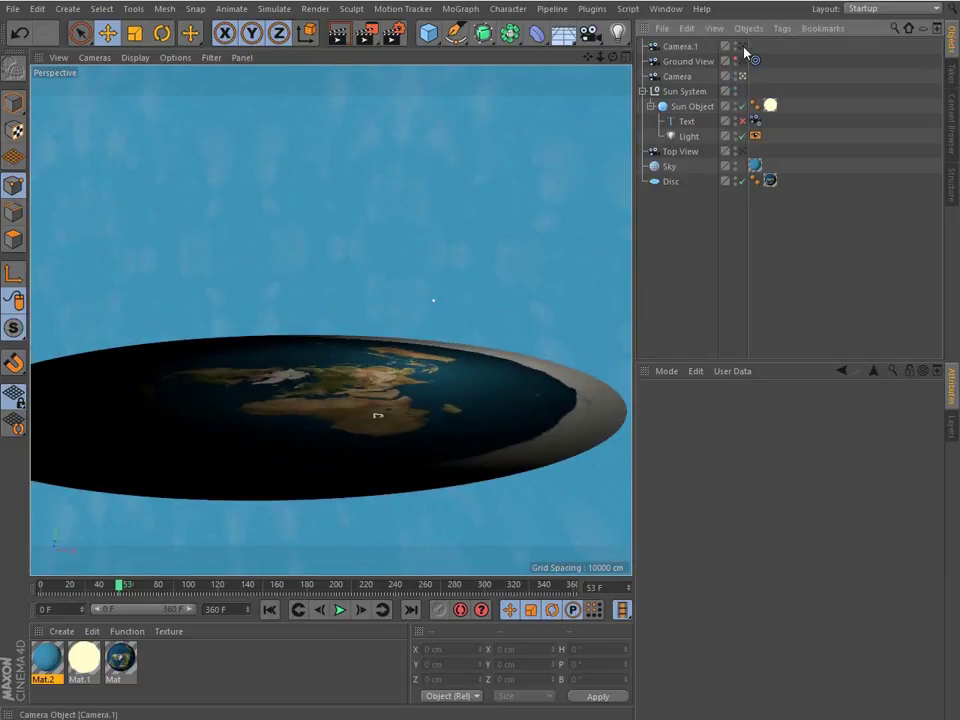
left_click(744, 47)
left_click(741, 46)
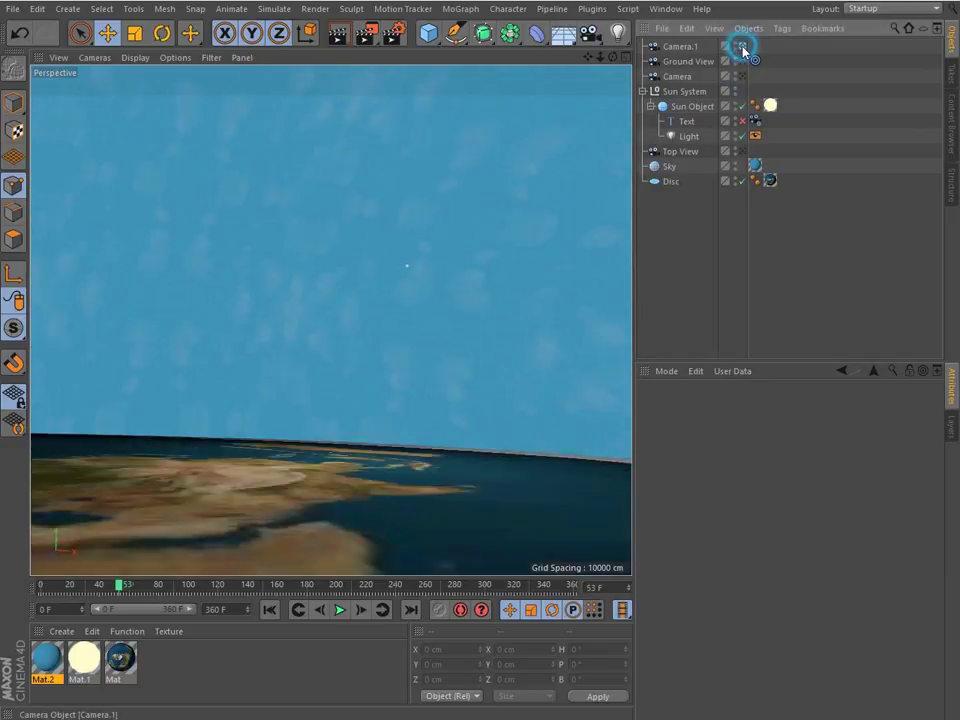
left_click_drag(602, 60, 431, 208)
right_click_drag(264, 375, 328, 401, "alt")
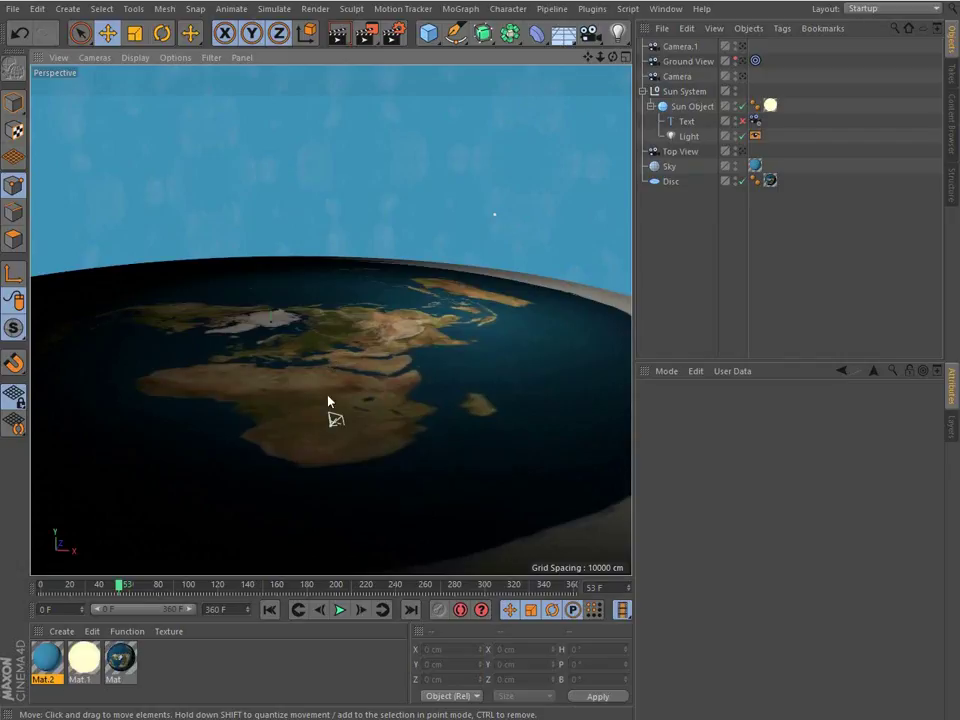
Step: Look through the Ground View camera, scrub the animation back to frame 4, and render the view
left_click(745, 61)
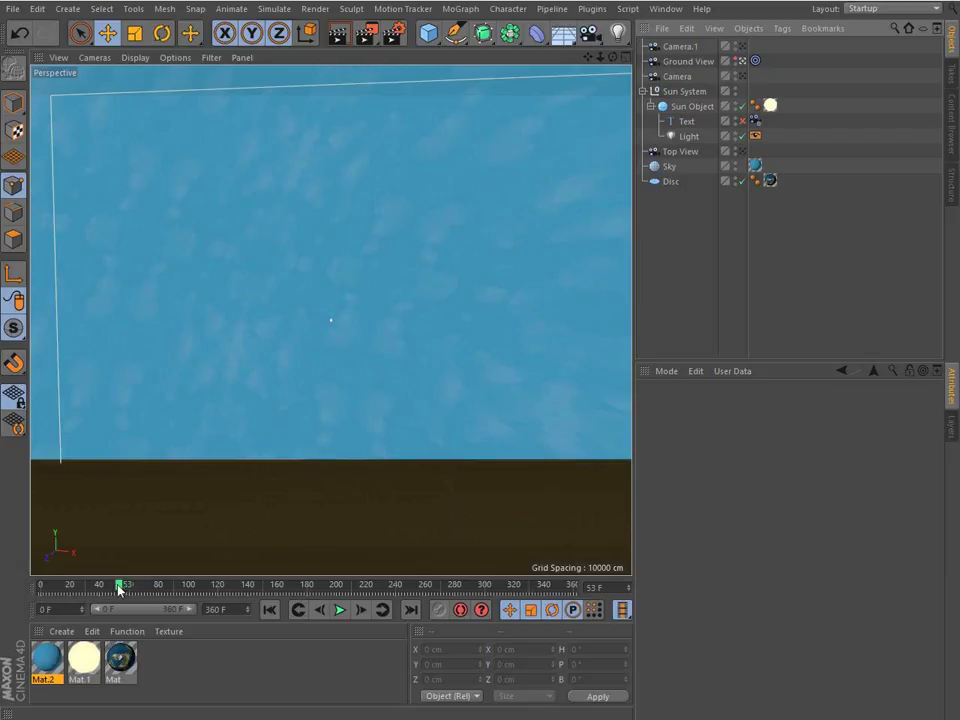
left_click(88, 590)
left_click_drag(88, 590, 45, 590)
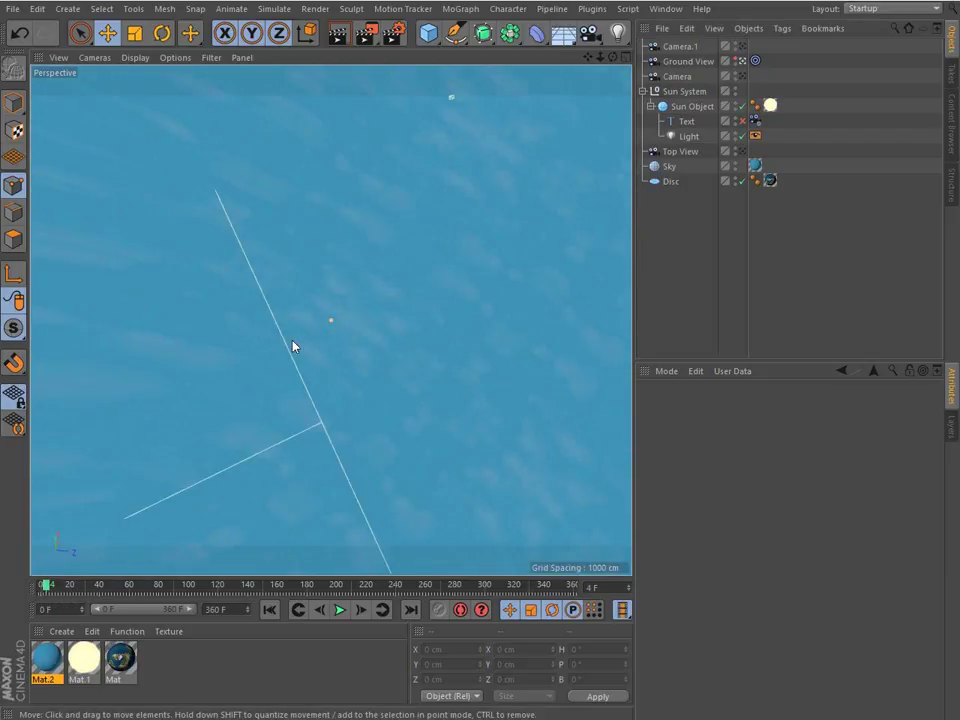
left_click(338, 33)
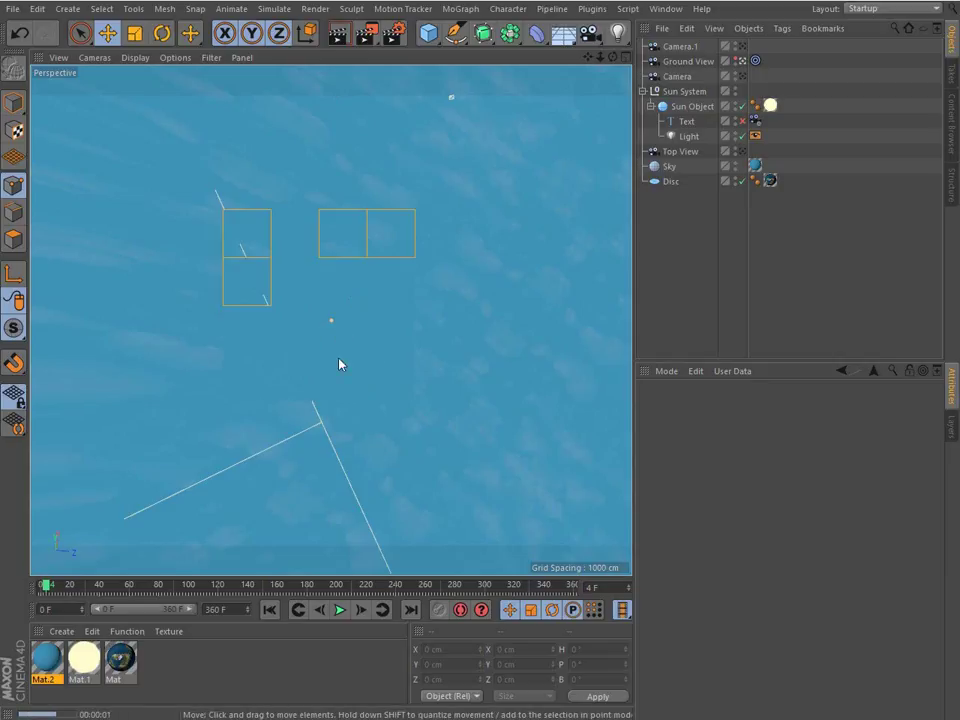
left_click(750, 266)
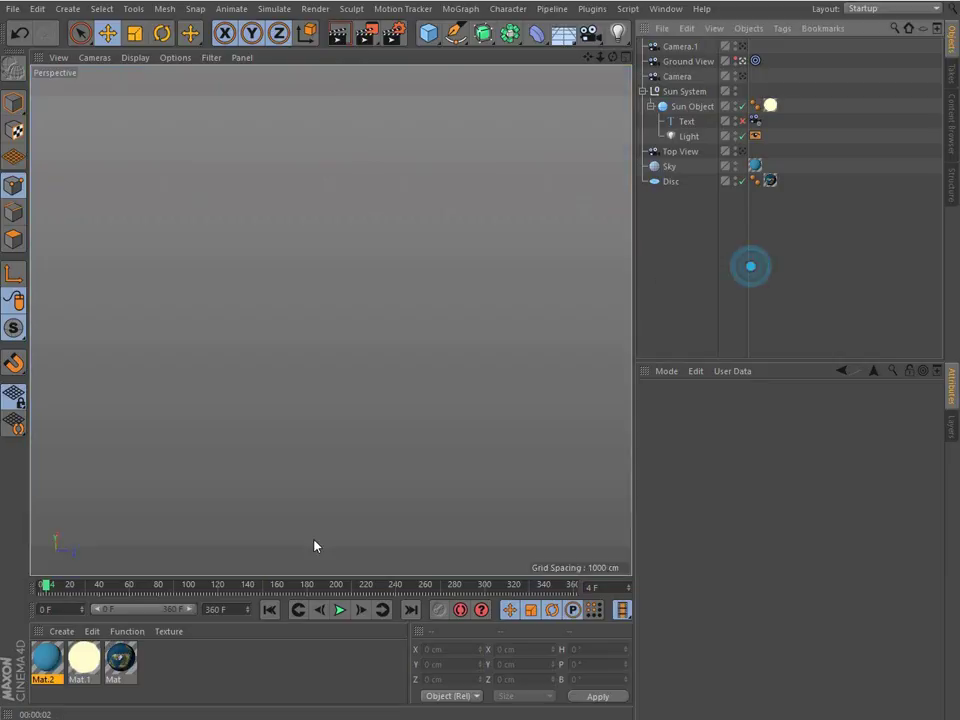
Step: Scrub to frame 90 and compare the sun's height above the horizon through the Camera.1 and Ground View cameras
left_click_drag(50, 590, 174, 590)
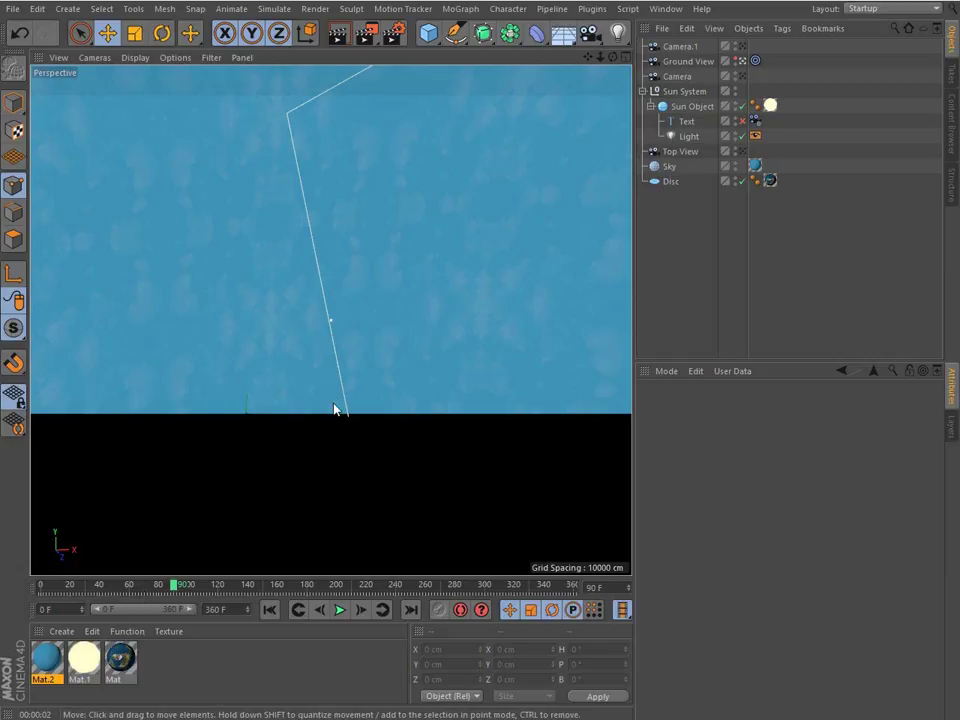
left_click(737, 152)
left_click(740, 46)
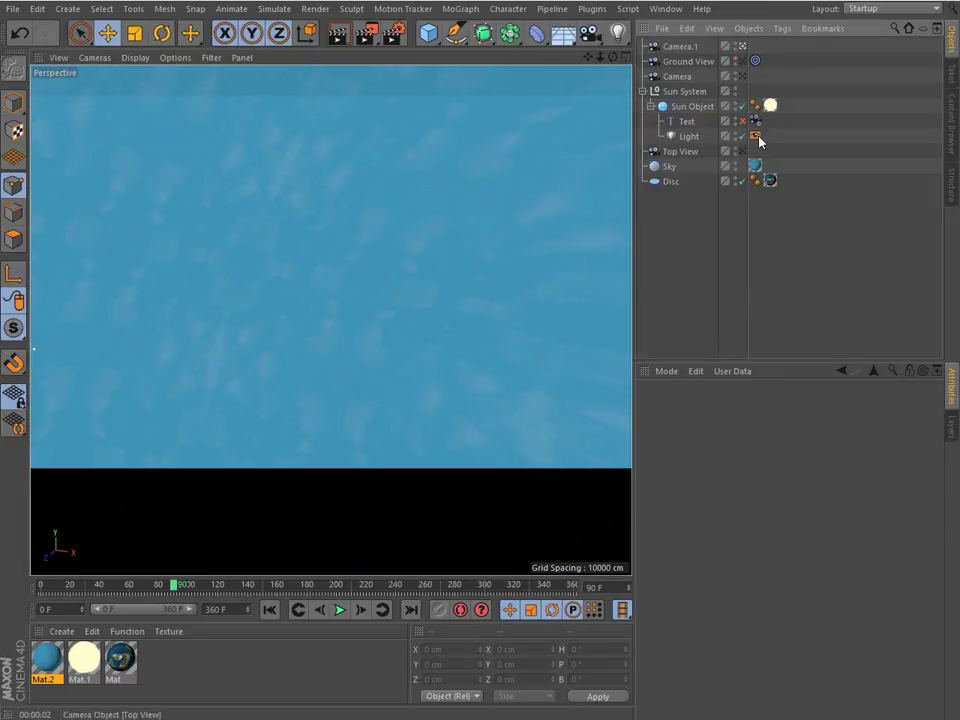
left_click(743, 62)
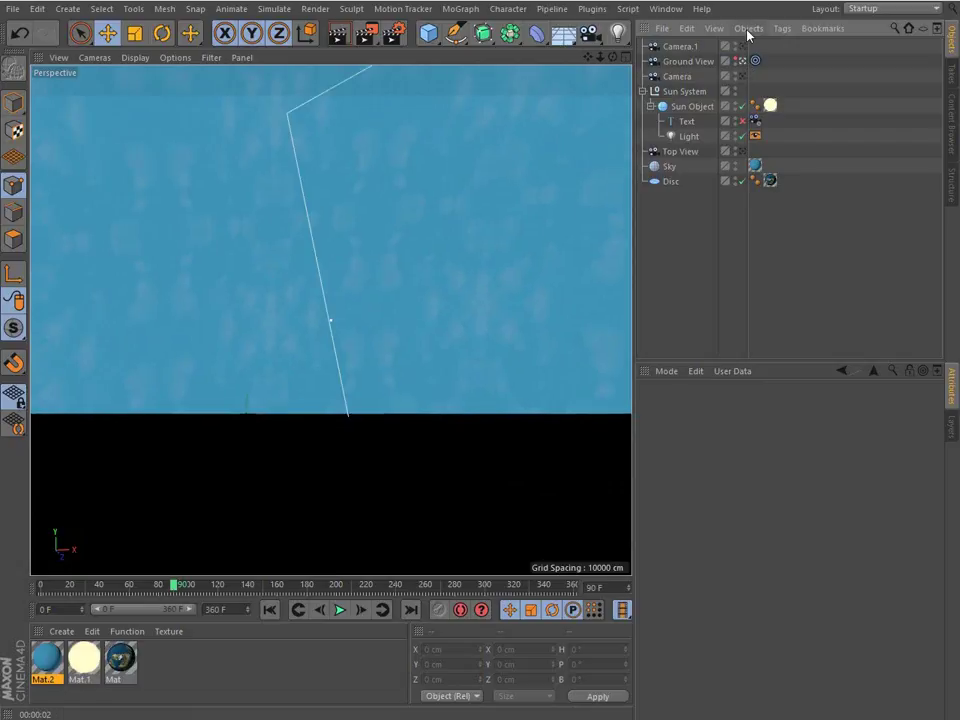
Step: Play the animation through the Ground View camera from frame 0 and stop it at frame 208
key("shift+f")
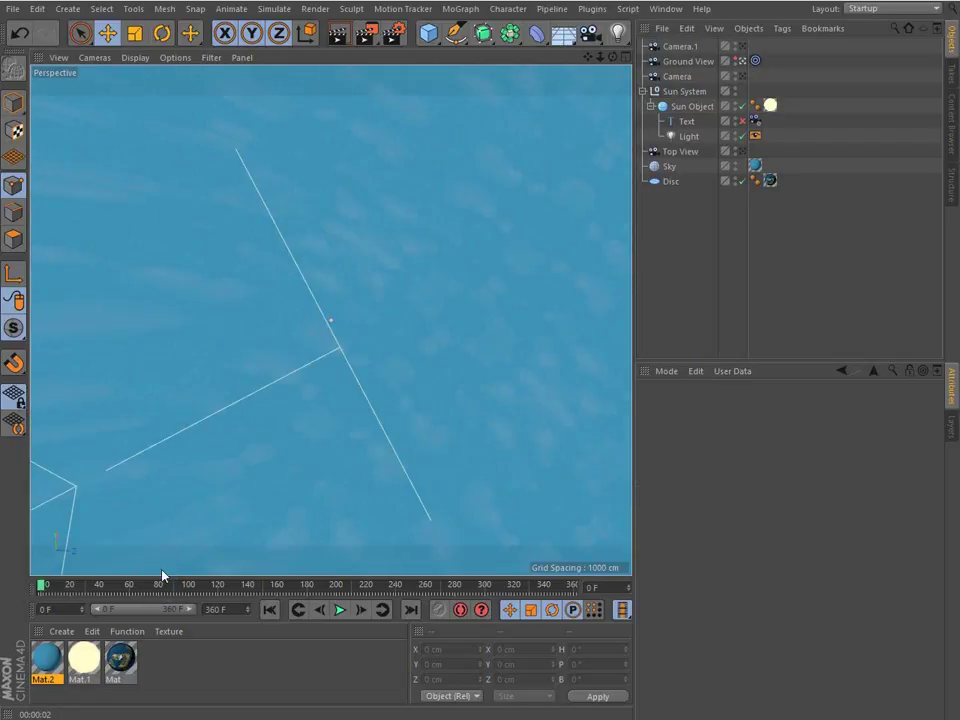
left_click(341, 611)
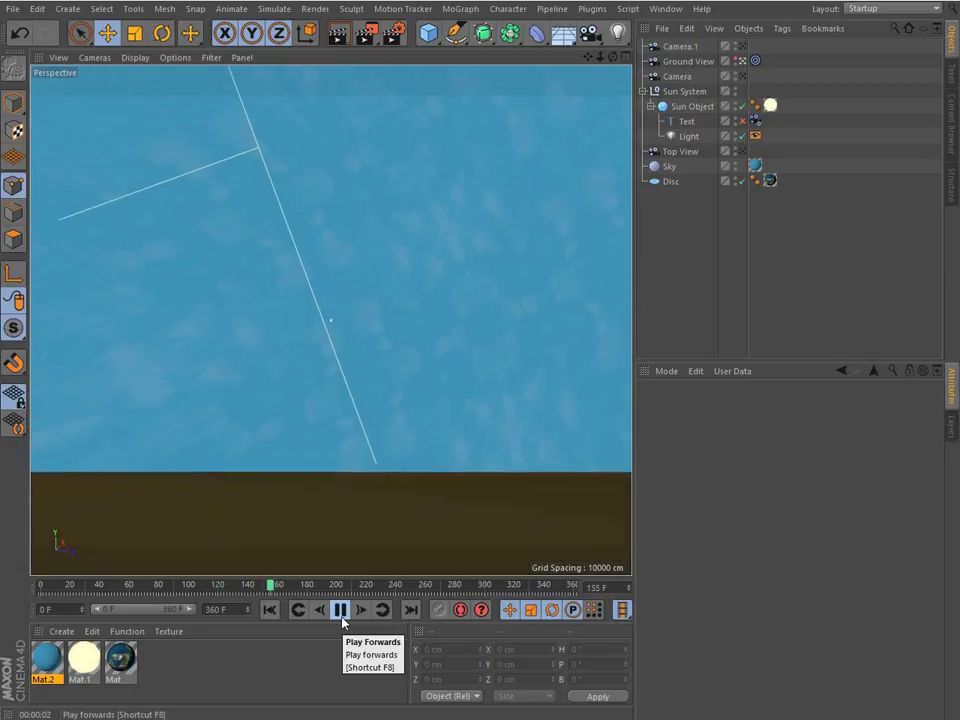
left_click(341, 611)
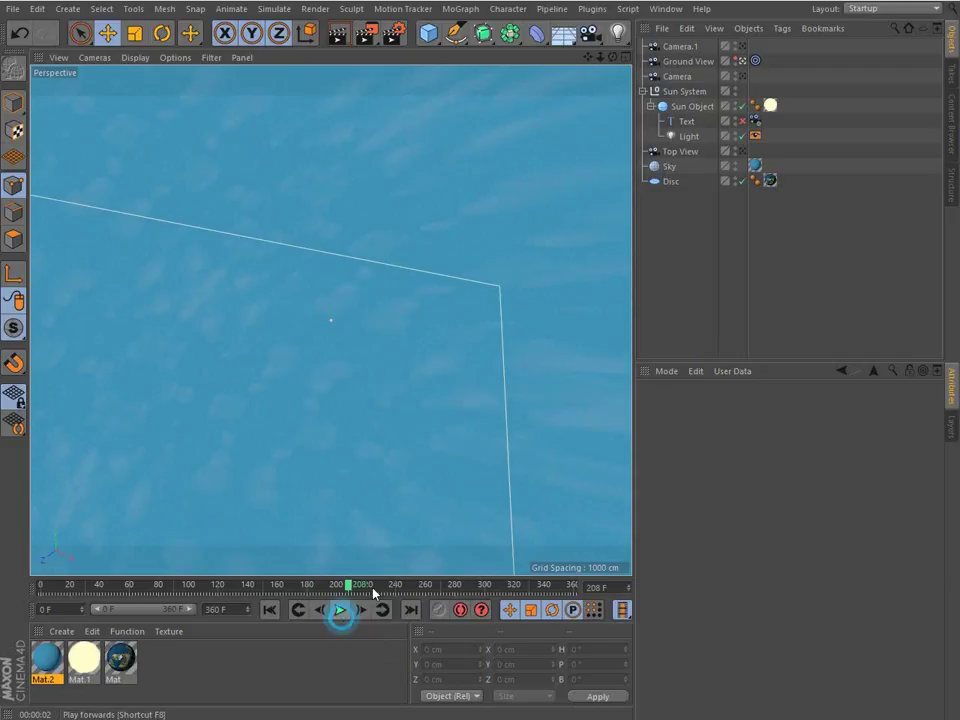
Step: Through the Camera.1 camera, scrub back and forth between frames 207 and 261 to examine the sun's descent
left_click(742, 46)
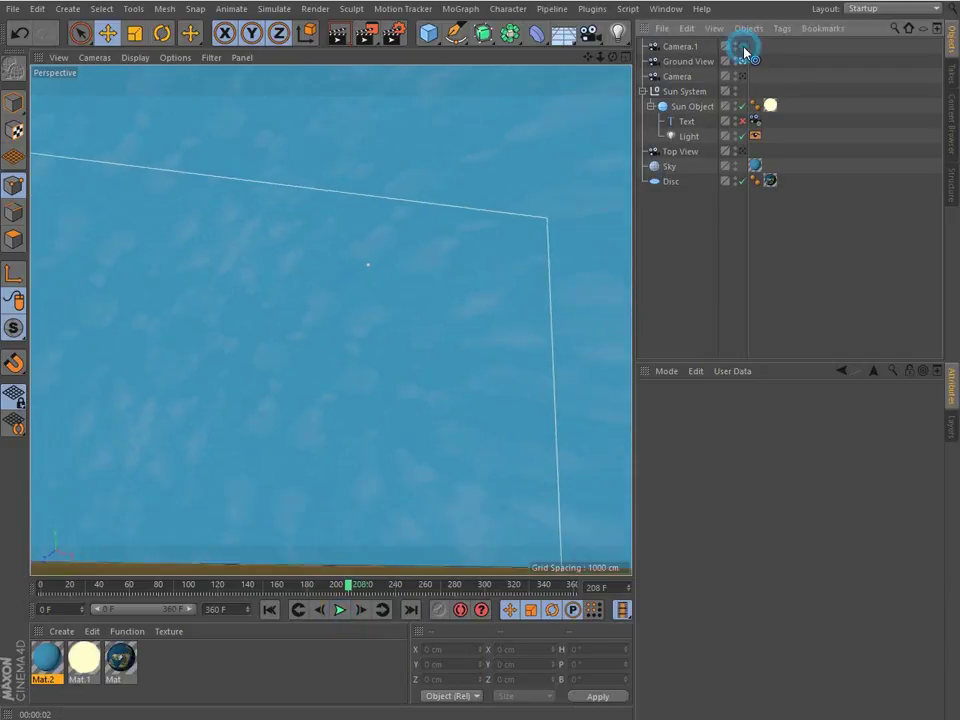
mouse_move(347, 585)
left_mouse_down()
mouse_move(289, 585)
mouse_move(339, 588)
mouse_move(440, 565)
mouse_move(418, 566)
mouse_move(429, 566)
left_mouse_up()
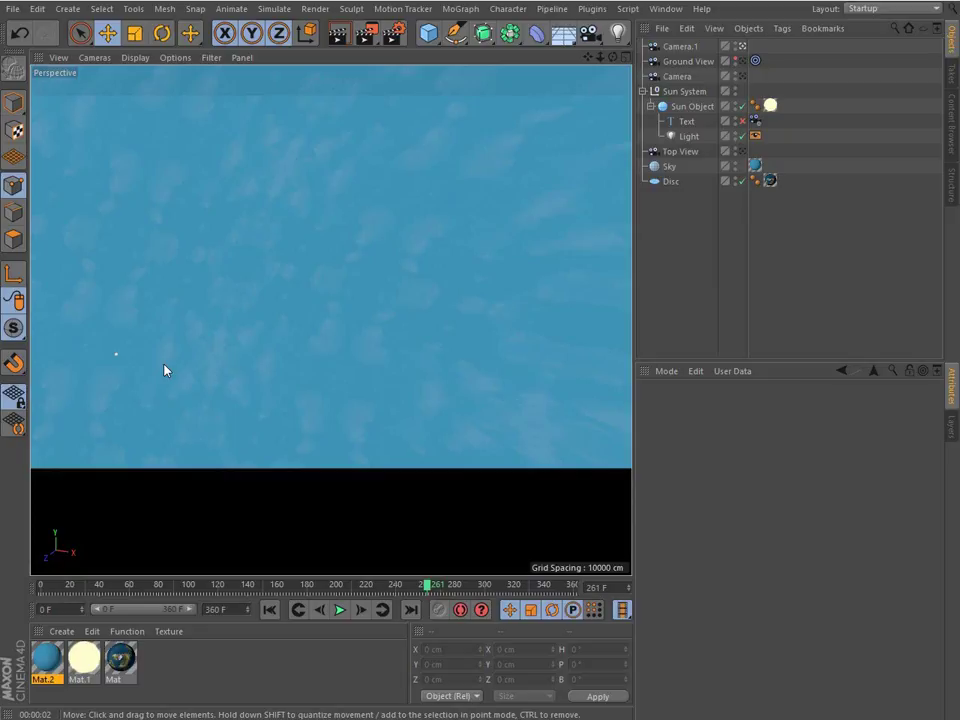
left_click_drag(426, 585, 348, 588)
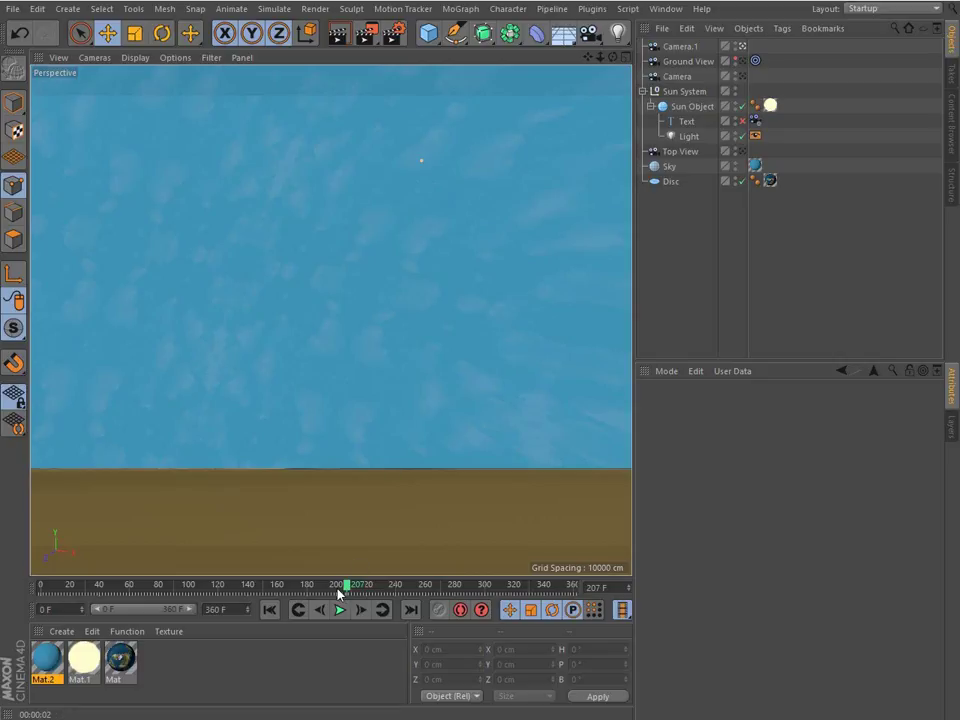
left_click_drag(348, 584, 404, 566)
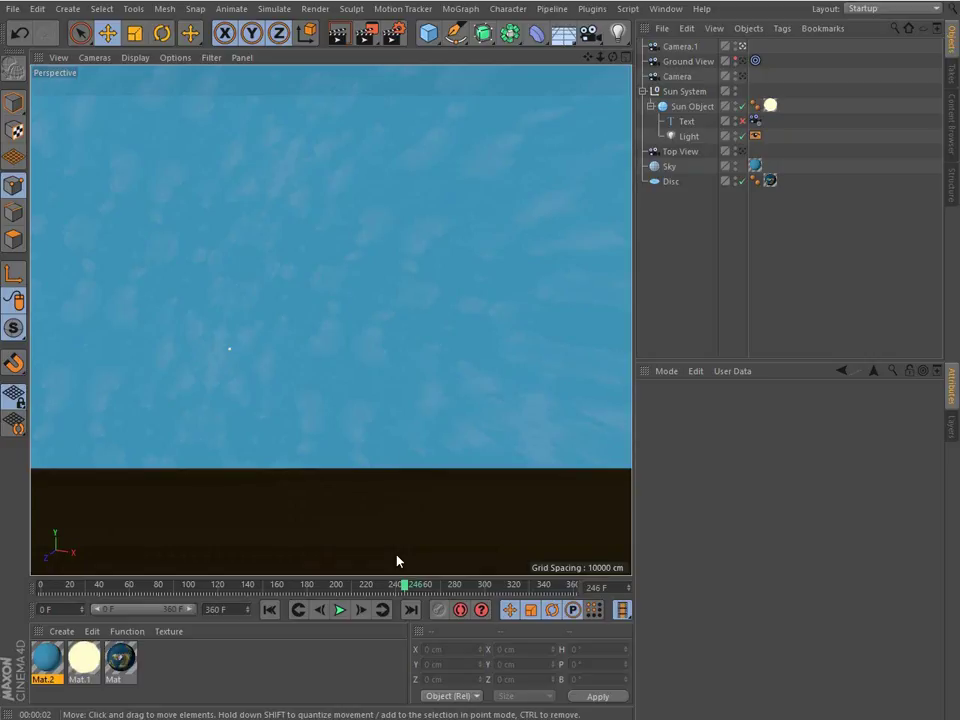
left_click_drag(404, 584, 351, 591)
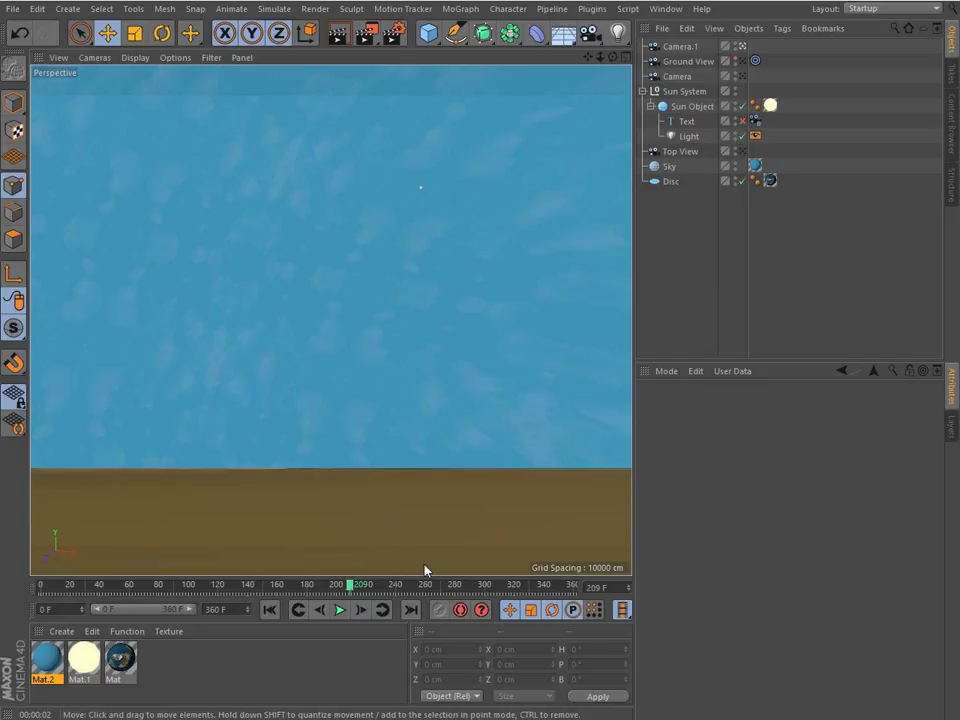
Step: Scrub to frame 168, play the sun's path through the Camera.1 camera, and stop at frame 266
left_click_drag(350, 584, 291, 585)
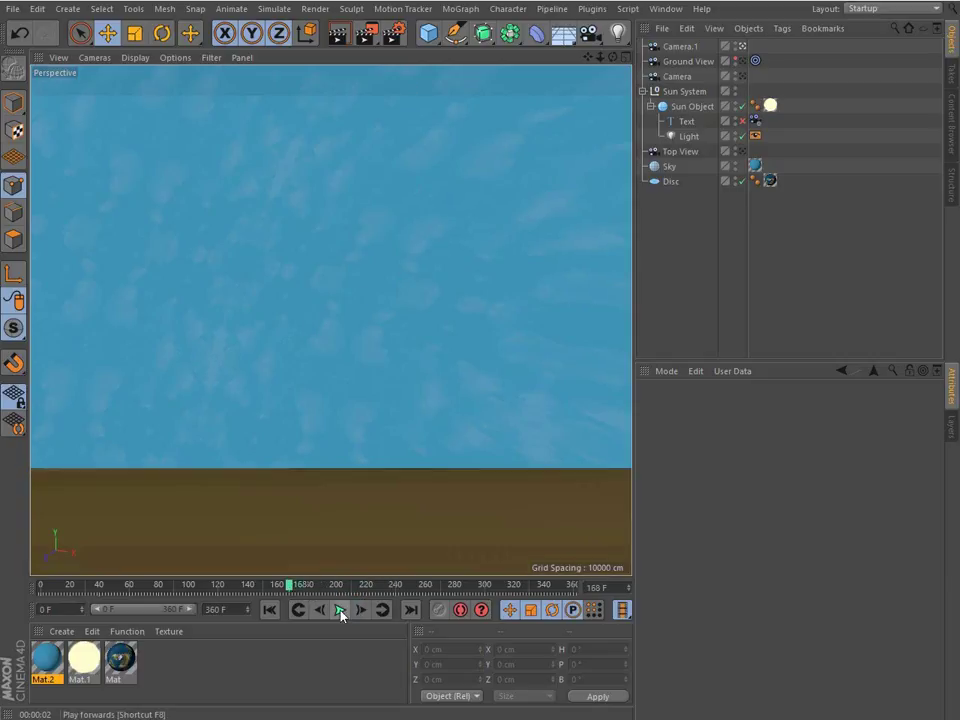
left_click(339, 609)
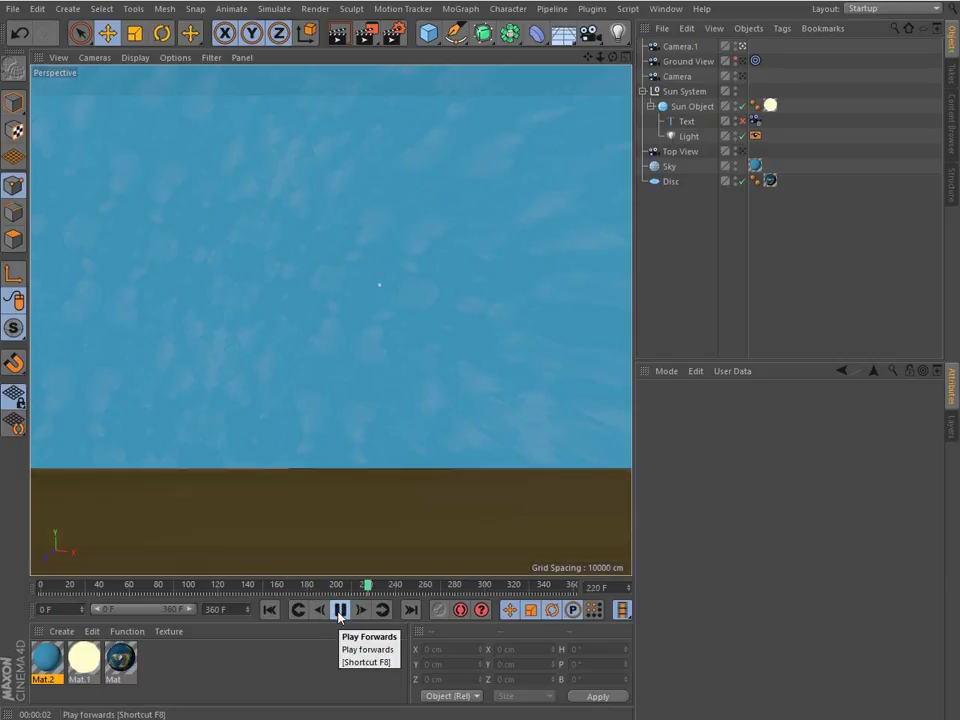
left_click(339, 609)
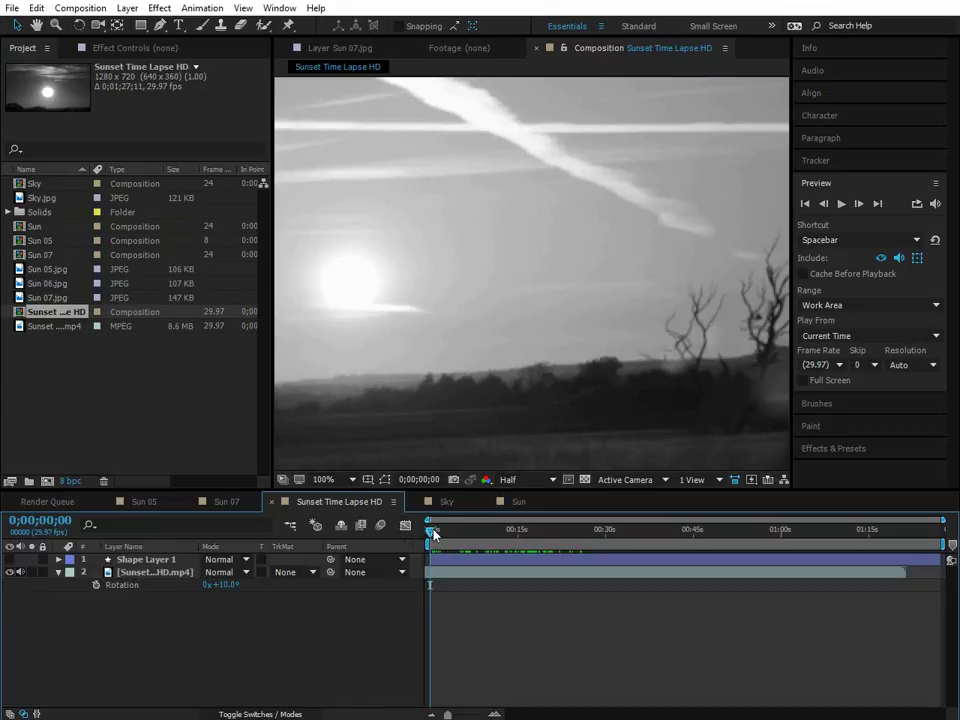
Step: Switch to After Effects, scrub Sunset Time Lapse HD to 0;00;13;25, set the preview resolution to Quarter, and fit the frame in the viewer
left_click(437, 529)
left_click_drag(440, 533, 514, 491)
left_click(520, 480)
left_click(525, 568)
left_click(384, 643)
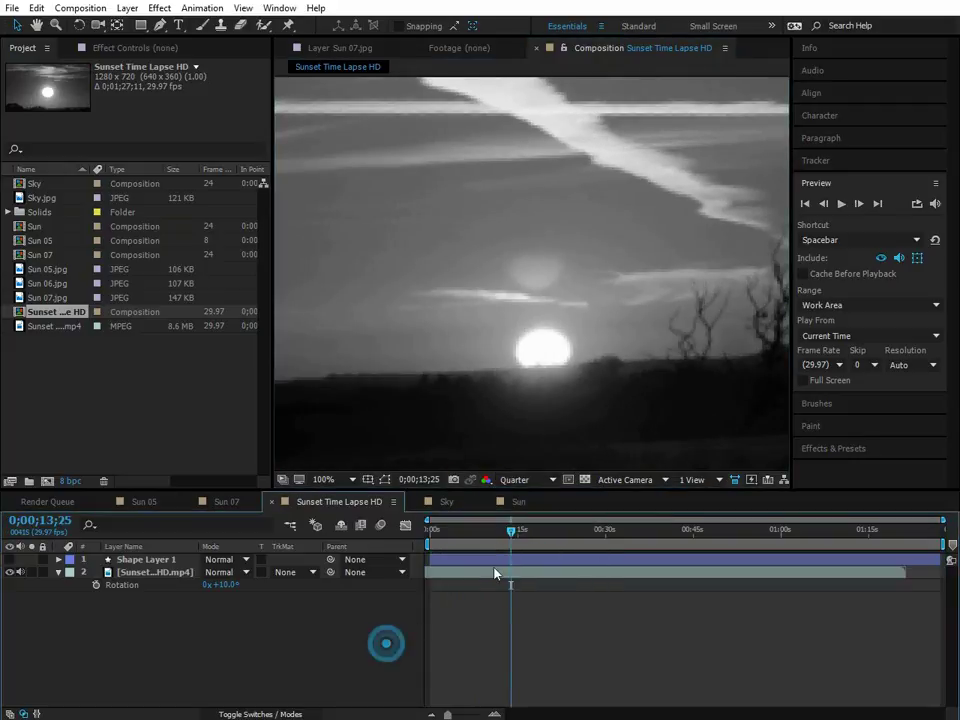
left_click(343, 480)
left_click(347, 208)
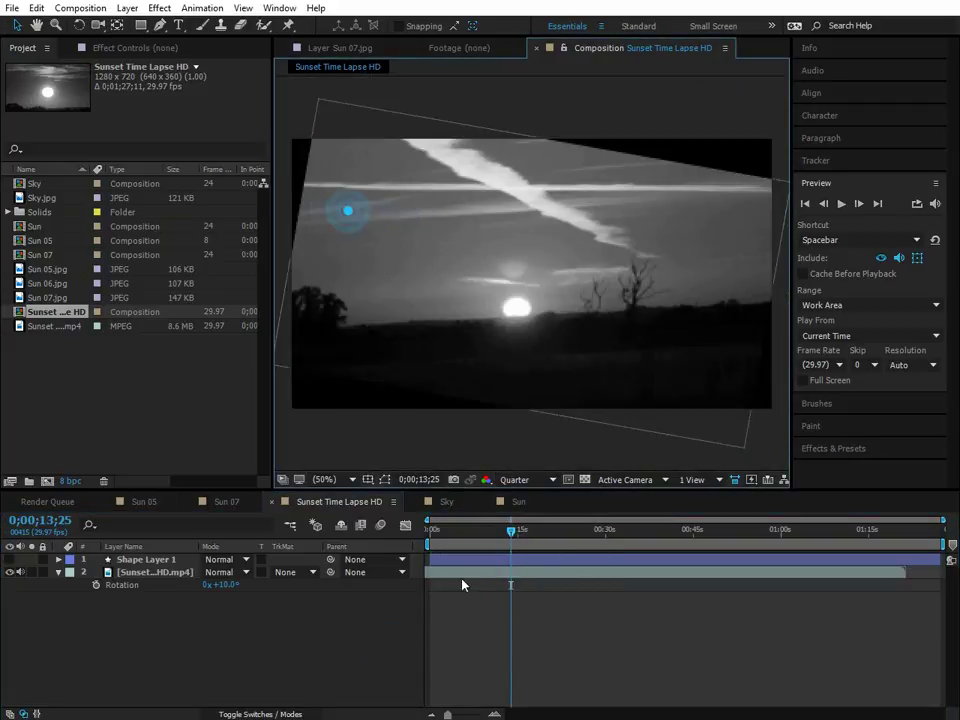
Step: Turn off the Tint effect on the Sunset Time Lapse HD.mp4 layer, and scrub from the start to 0;00;18;10 and back
left_click_drag(511, 529, 383, 537)
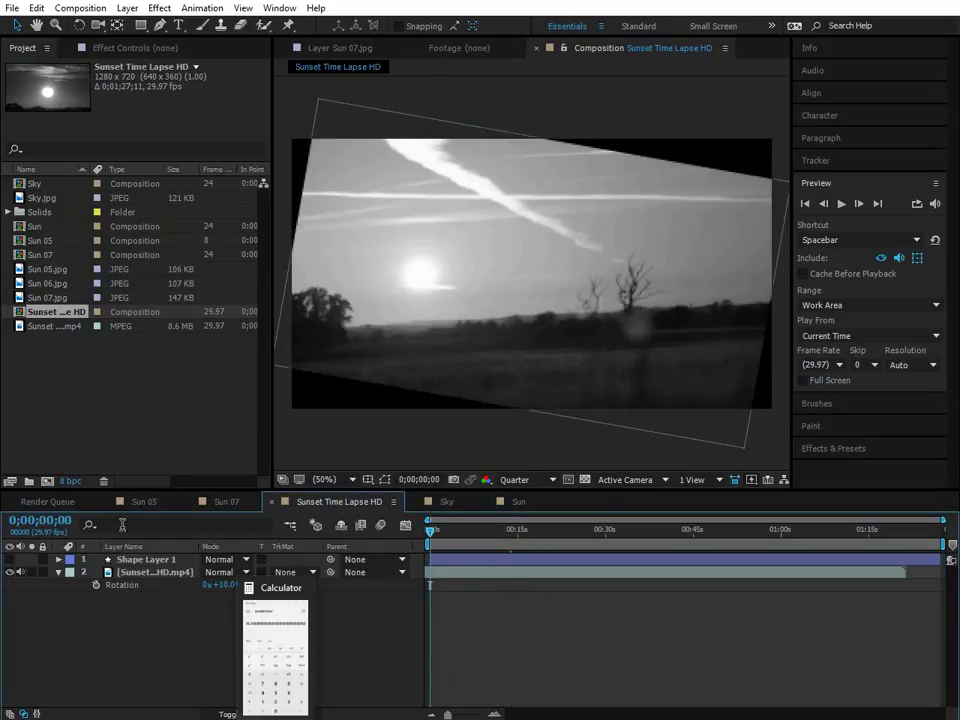
left_click(150, 572)
key("F3")
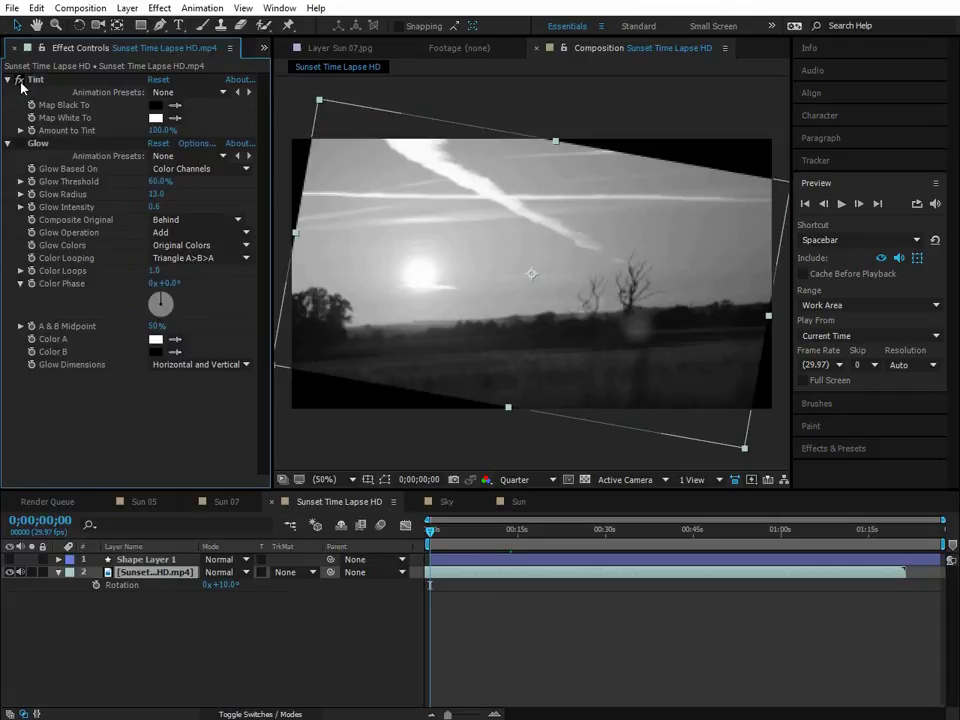
left_click(20, 80)
left_click(352, 642)
left_click_drag(431, 529, 541, 510)
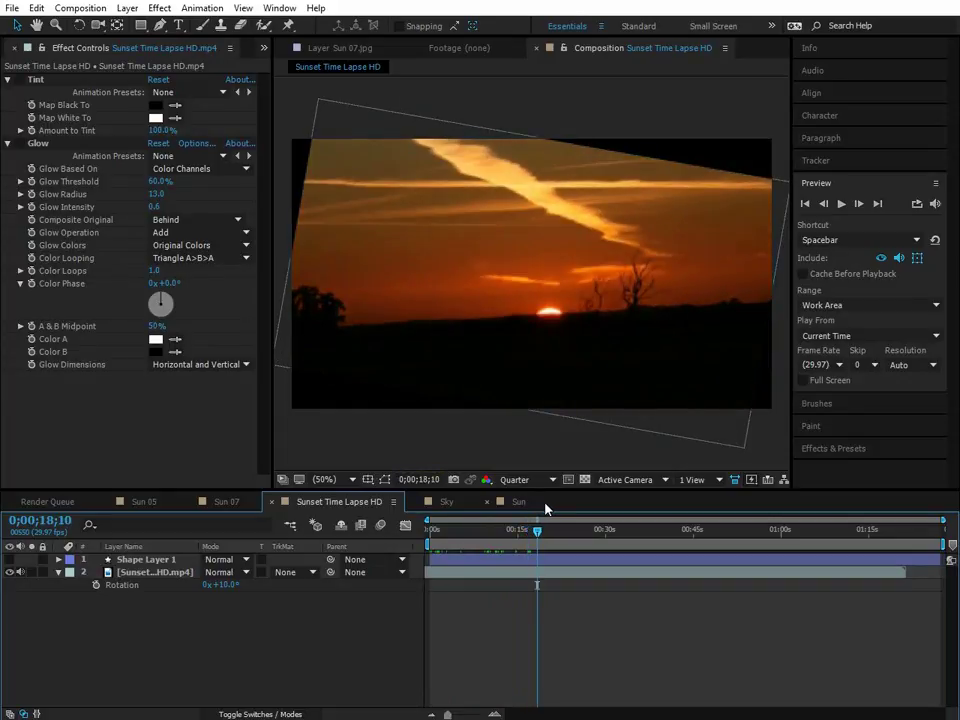
key("Home")
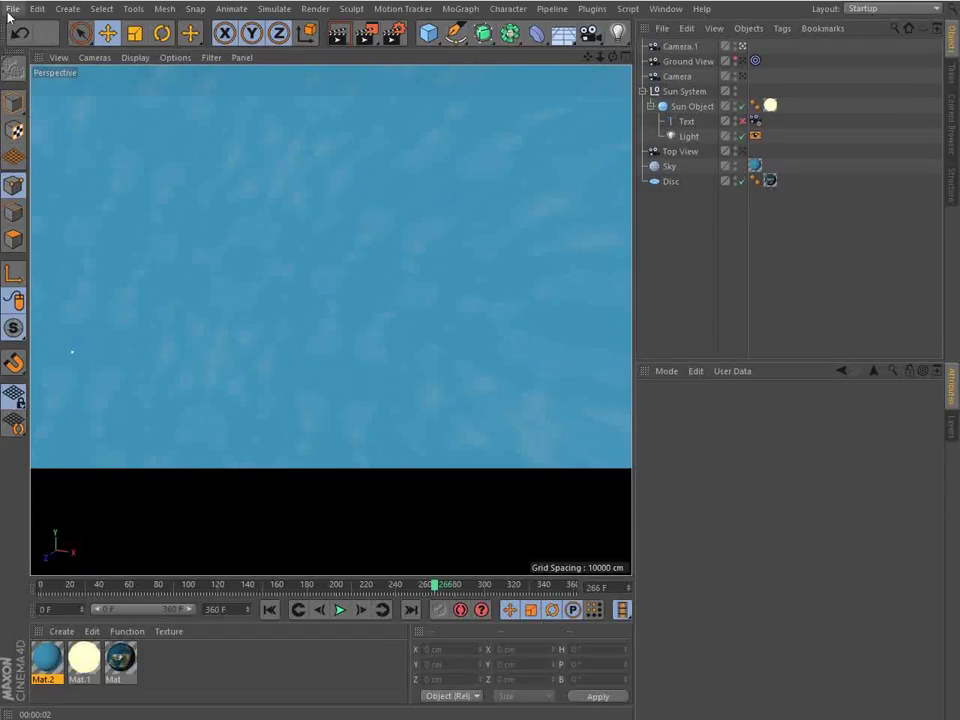
Step: Switch to Cinema 4D, open the recent Sun Set.c4d project while declining the same name and title, and scrub onward from frame 145
left_click(12, 8)
mouse_move(88, 298)
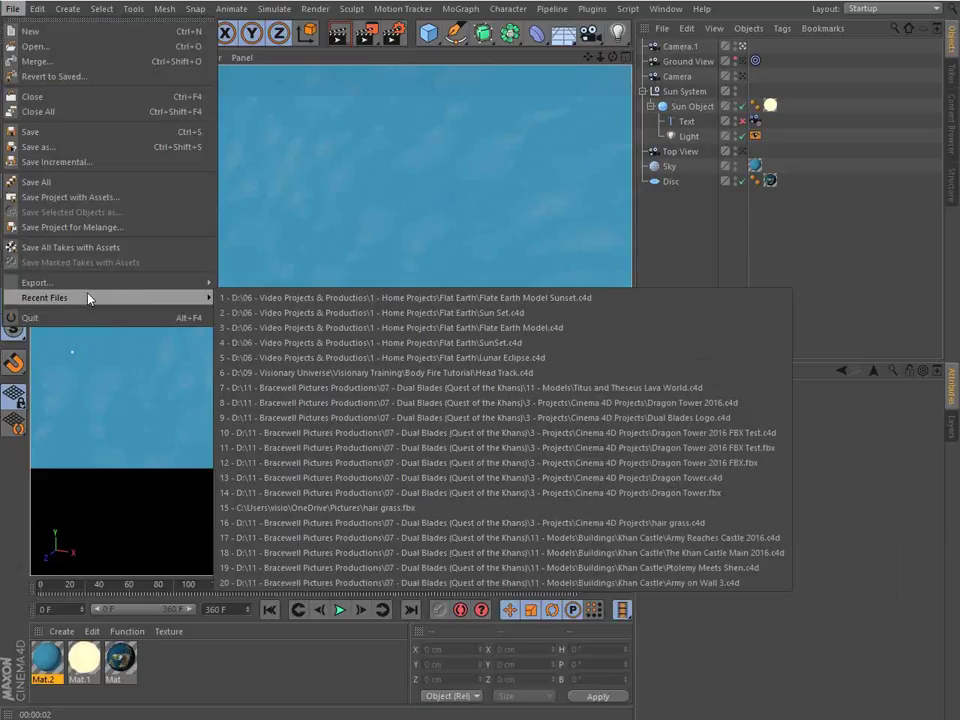
left_click(357, 313)
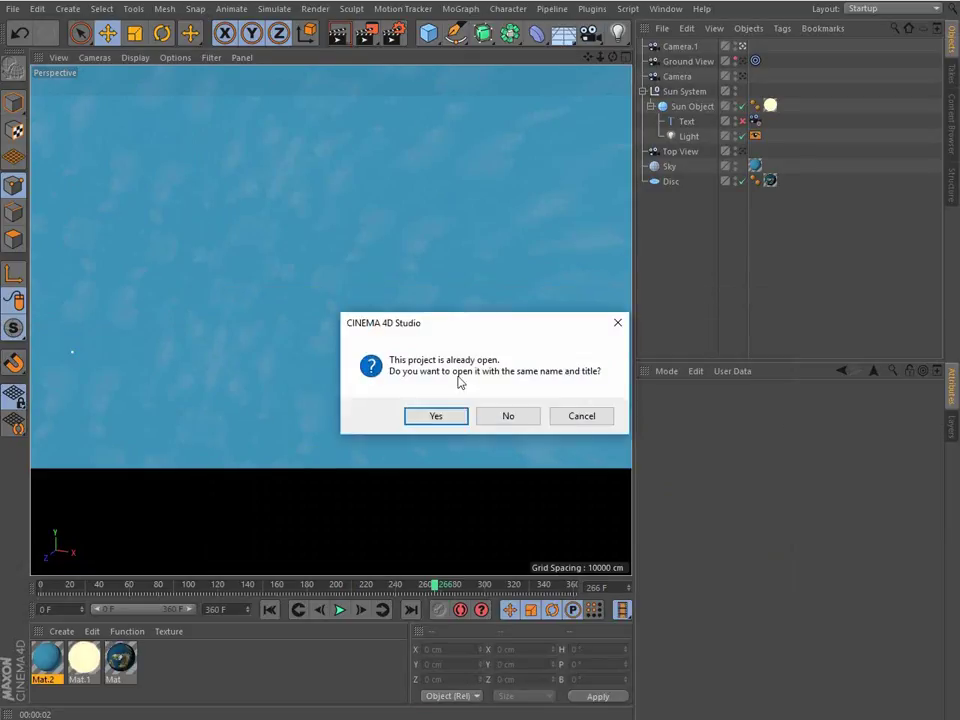
left_click(503, 417)
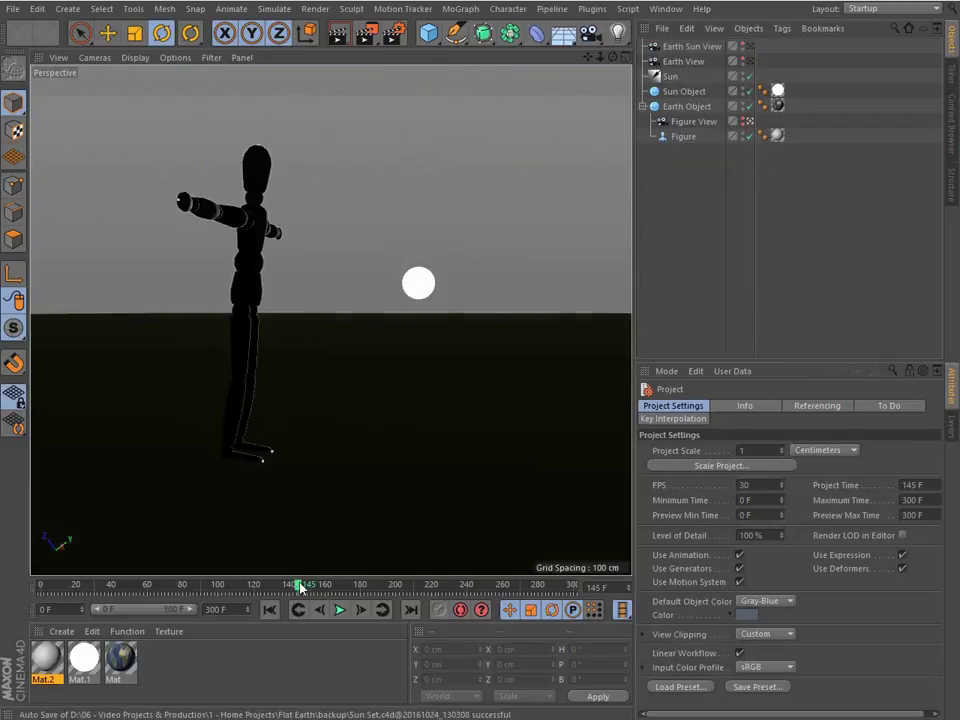
left_click_drag(300, 587, 325, 545)
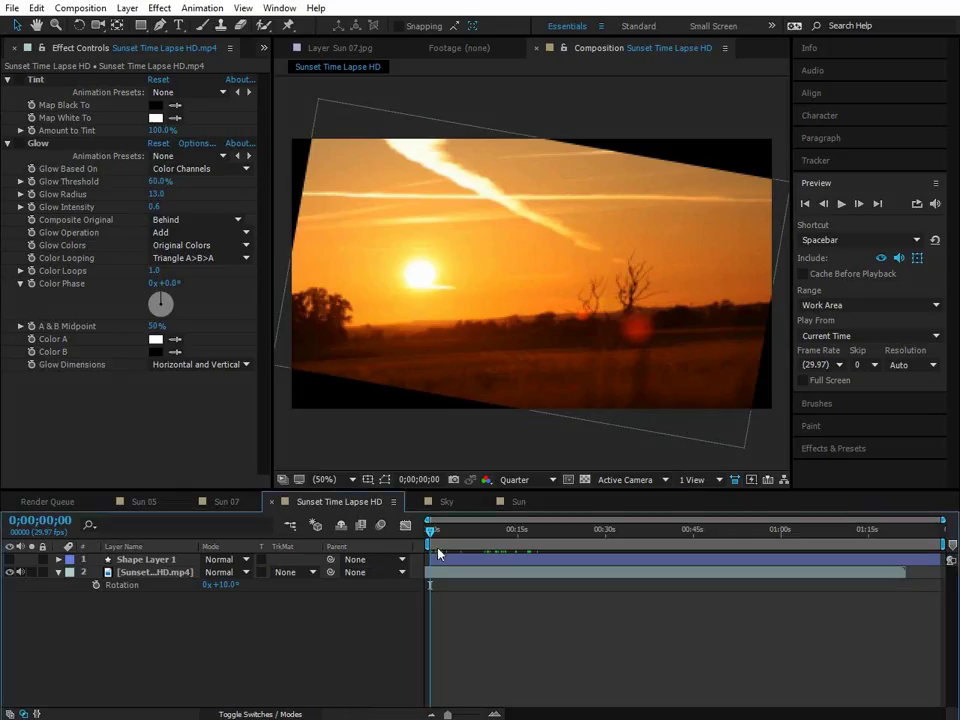
Step: Switch to After Effects and scrub the Sunset Time Lapse HD footage repeatedly between the start and about 0;00;08;14 to examine the sun's size
left_click_drag(431, 529, 472, 531)
left_click_drag(481, 532, 392, 541)
left_click_drag(431, 532, 480, 535)
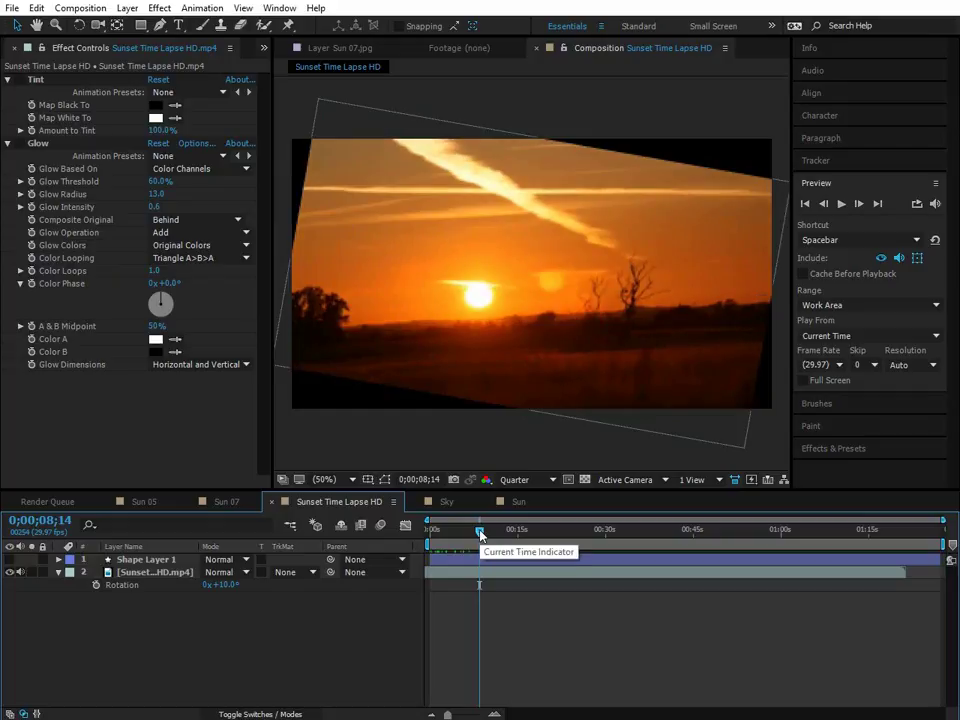
left_click_drag(480, 535, 522, 508)
Step: Open the Sun composition, move its current time to 0:00:01:14, and display the Sky composition with the sun above the sea
left_click(520, 502)
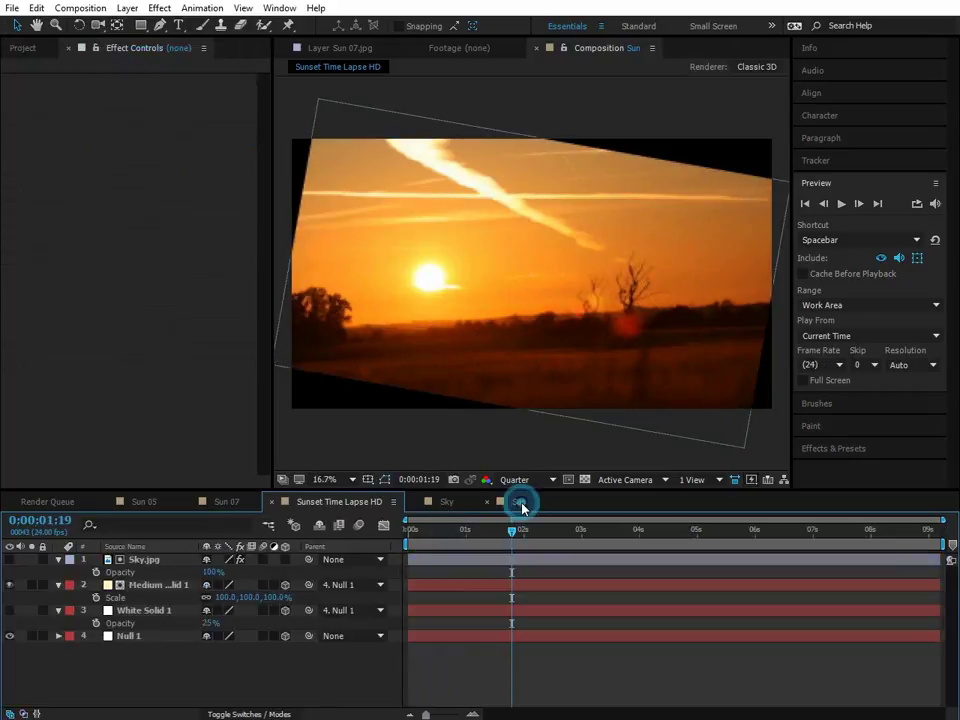
left_click(500, 536)
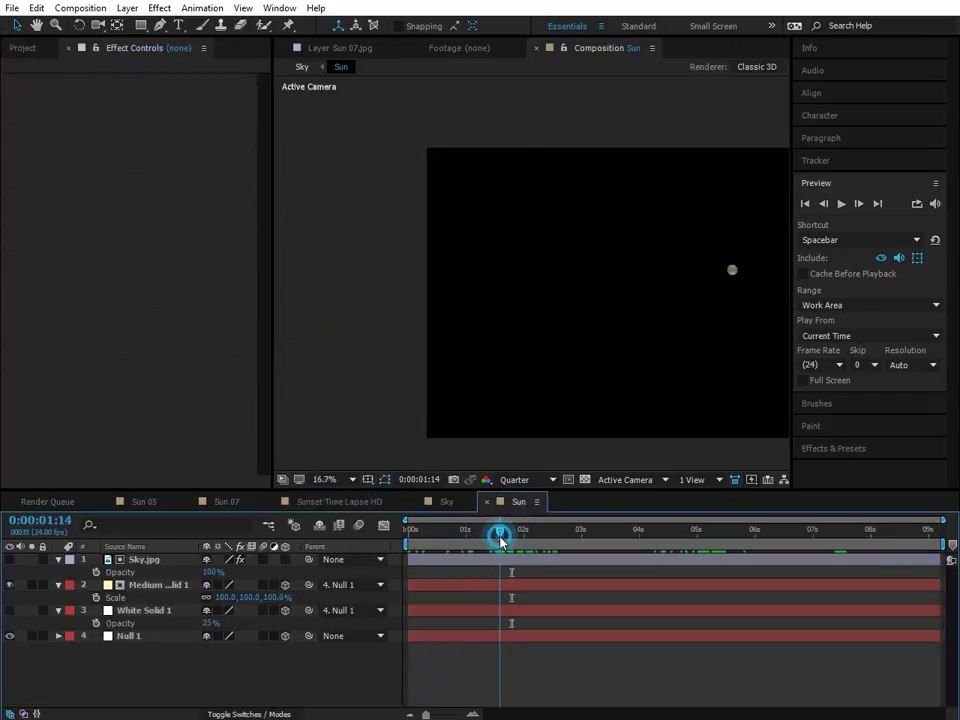
left_click(446, 502)
left_click(380, 654)
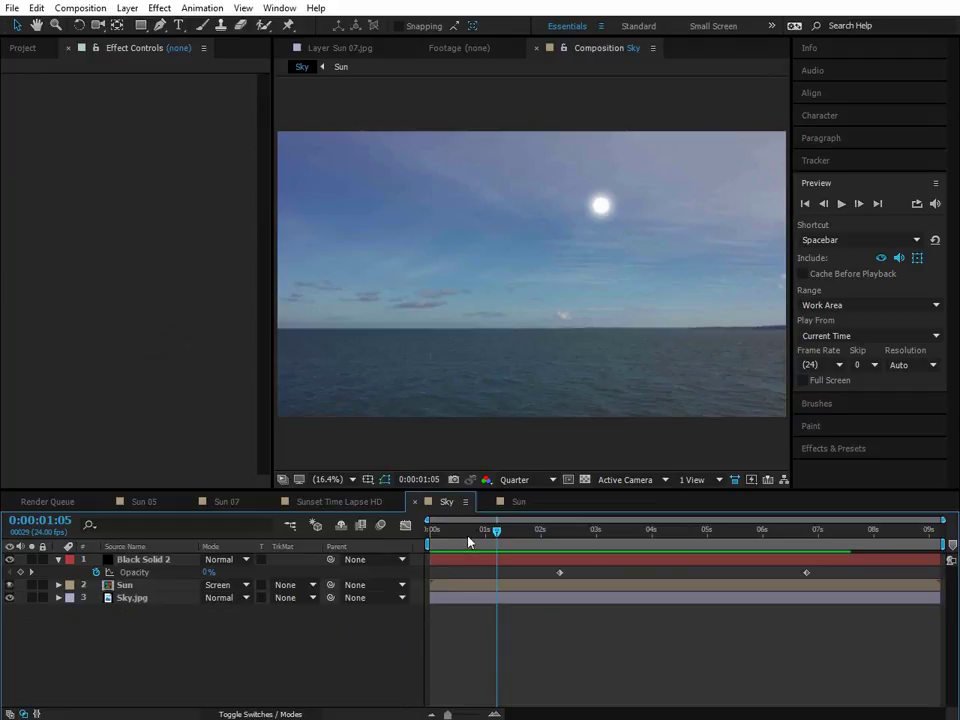
Step: Preview the Sky composition twice from the start and scrub through it to examine the shrinking sun, ending at about 0:00:04:03
left_click_drag(467, 531, 396, 551)
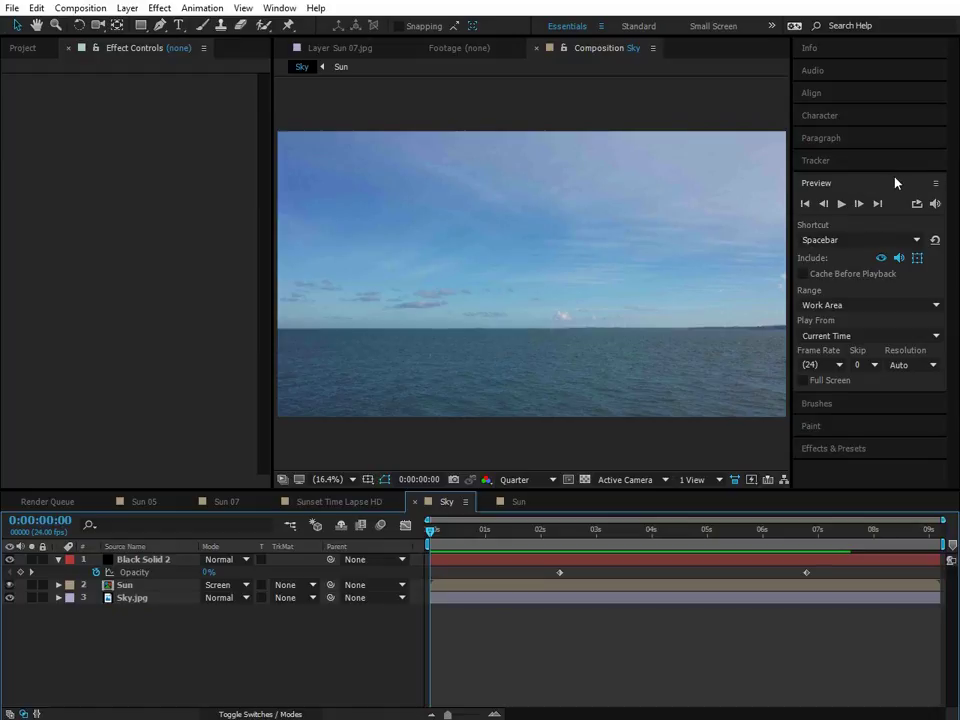
left_click(842, 203)
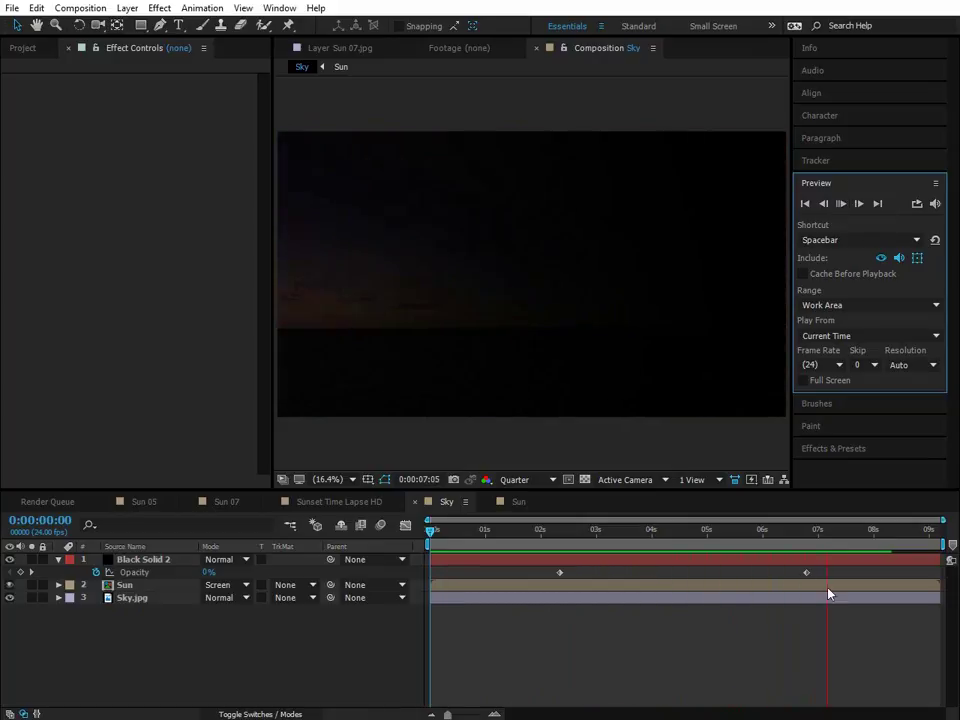
left_click_drag(801, 556, 714, 547)
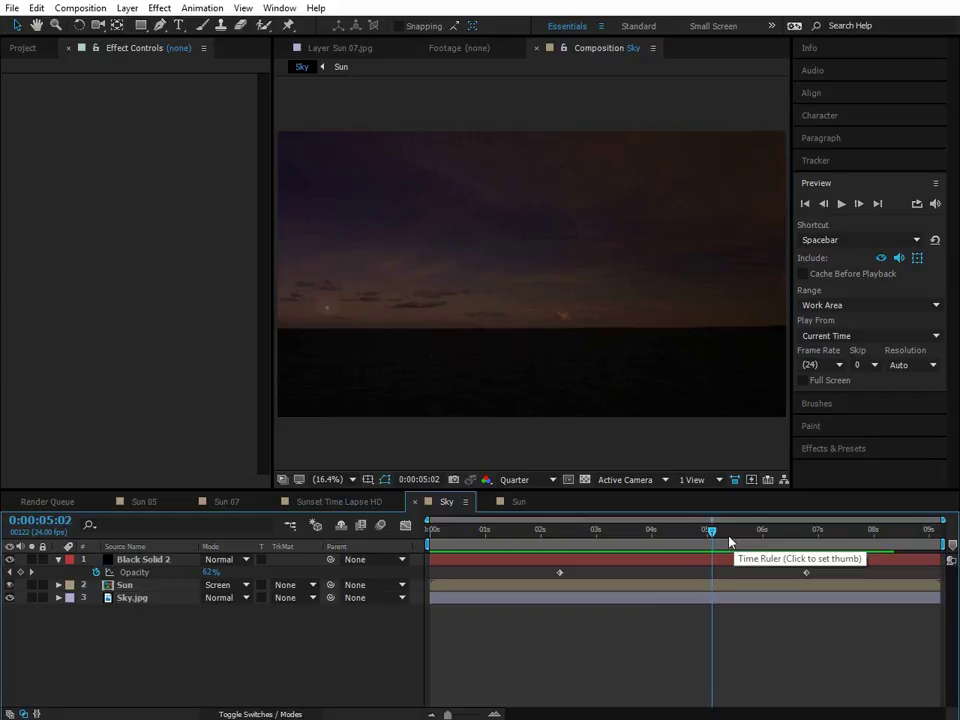
left_click_drag(700, 542, 414, 536)
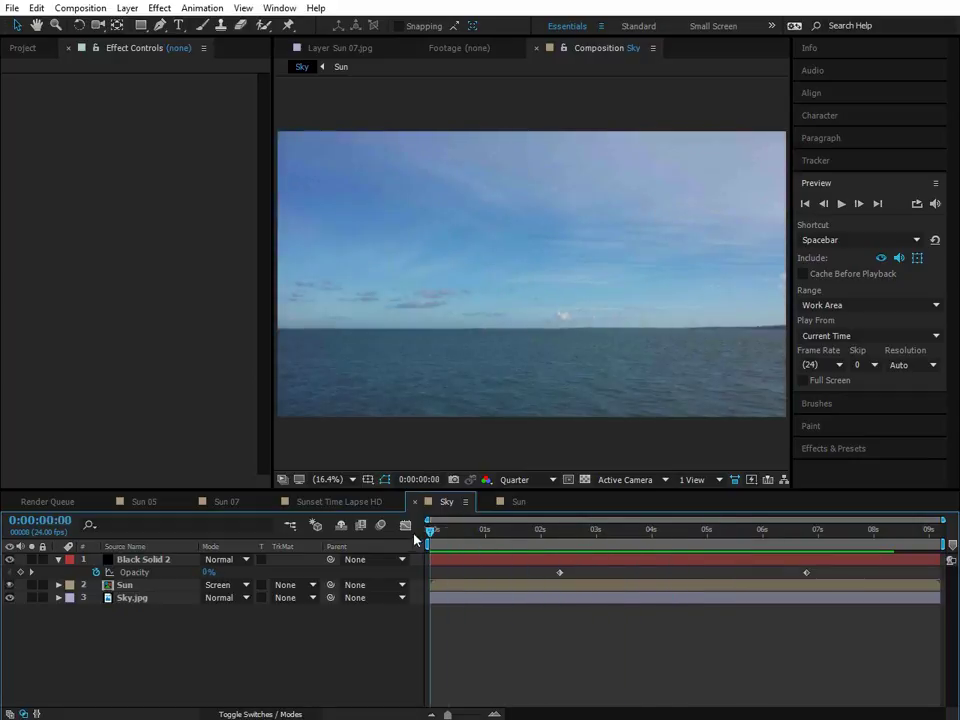
left_click(840, 203)
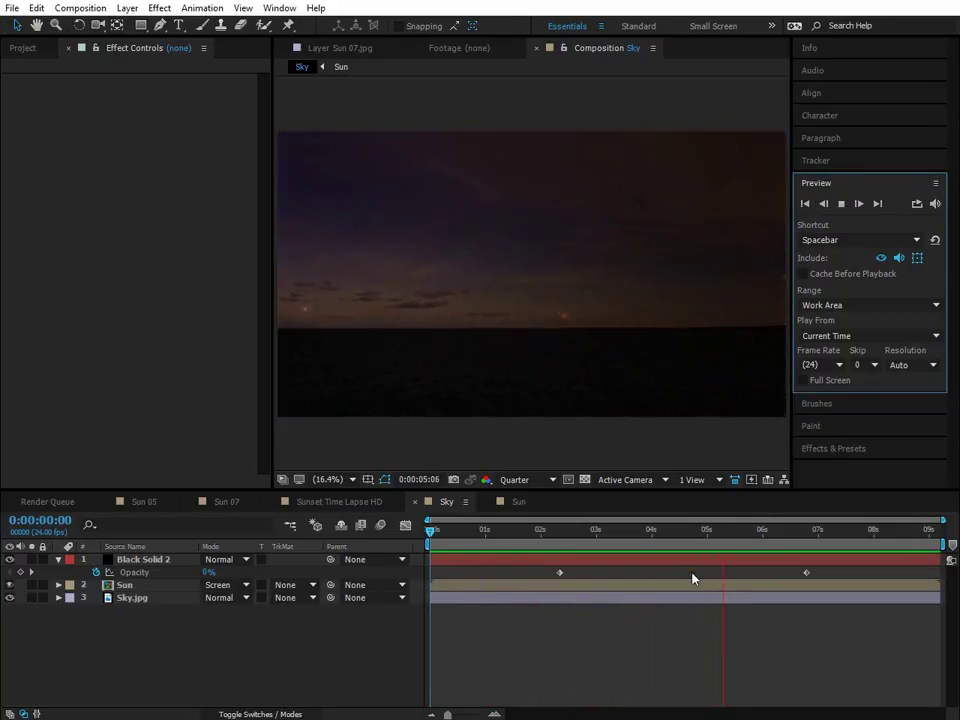
left_click_drag(696, 532, 506, 534)
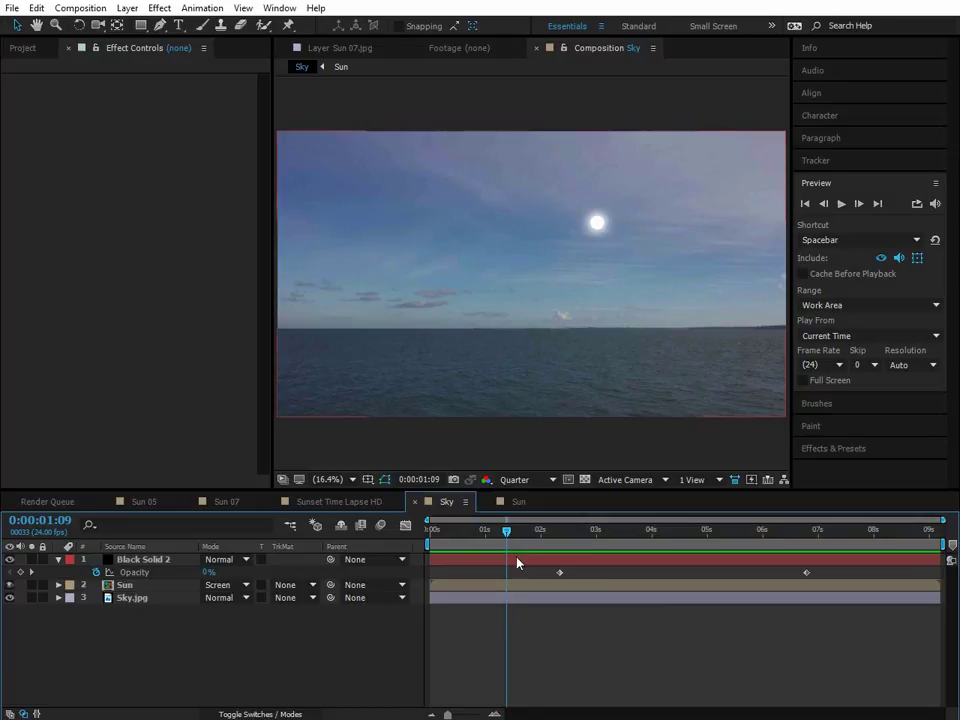
left_click_drag(507, 531, 664, 81)
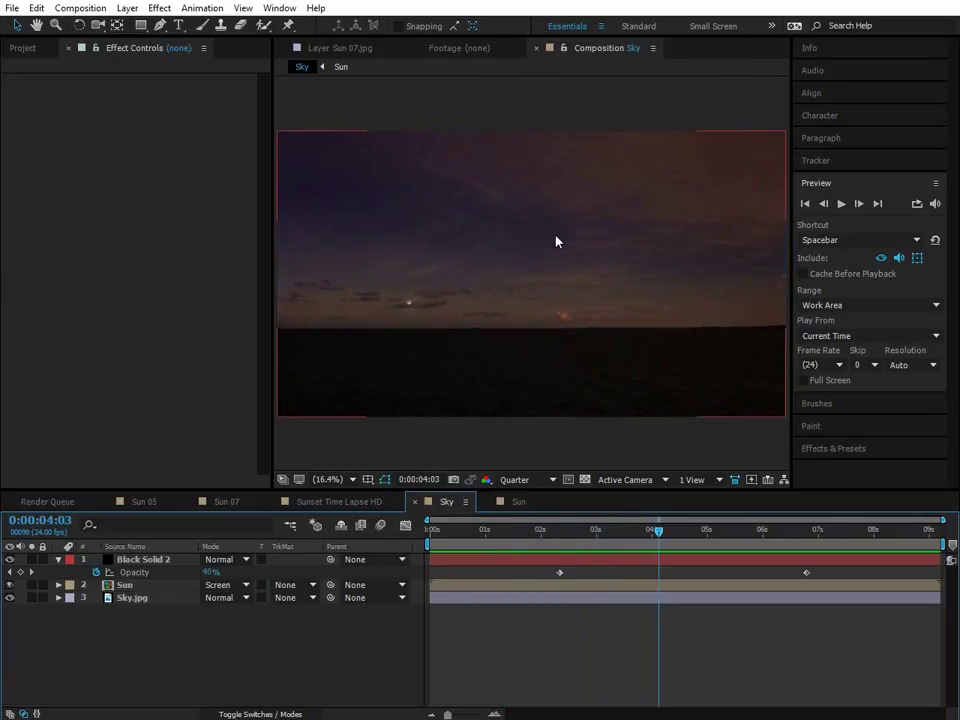
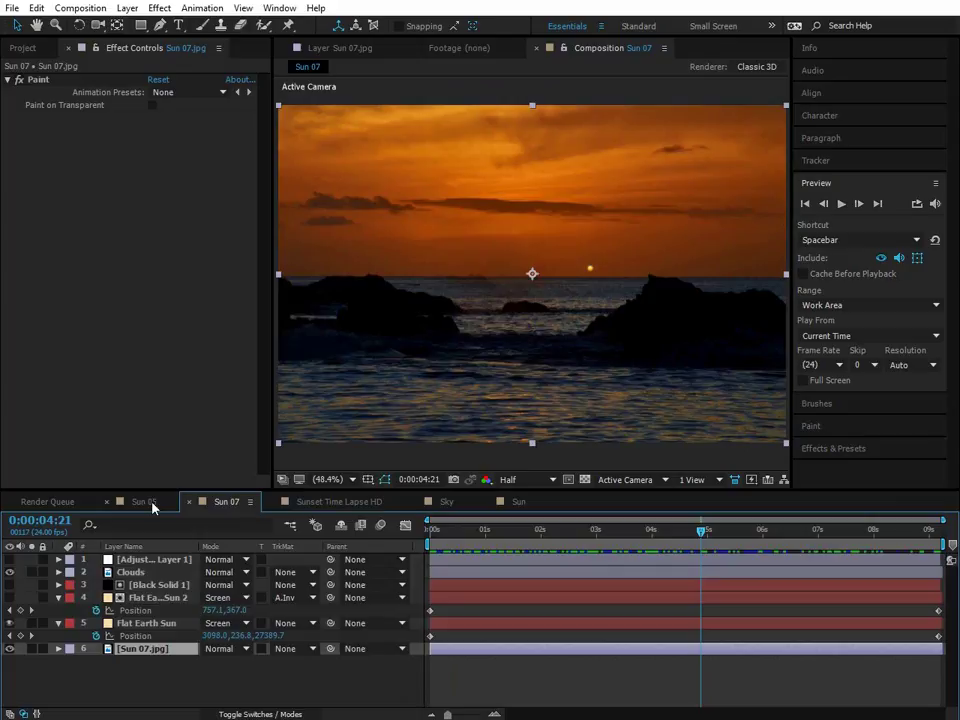
Step: Preview the Sun 07 composition from the start, check the sun at 0:00:05:06, and return to the first frame
left_click_drag(578, 530, 376, 562)
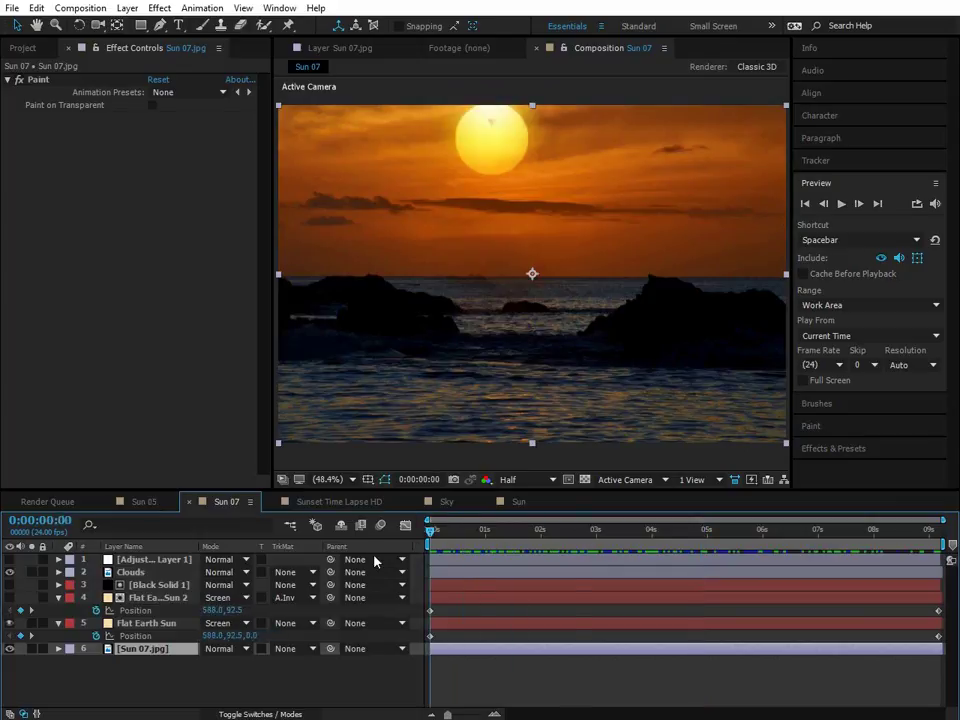
left_click_drag(432, 530, 418, 556)
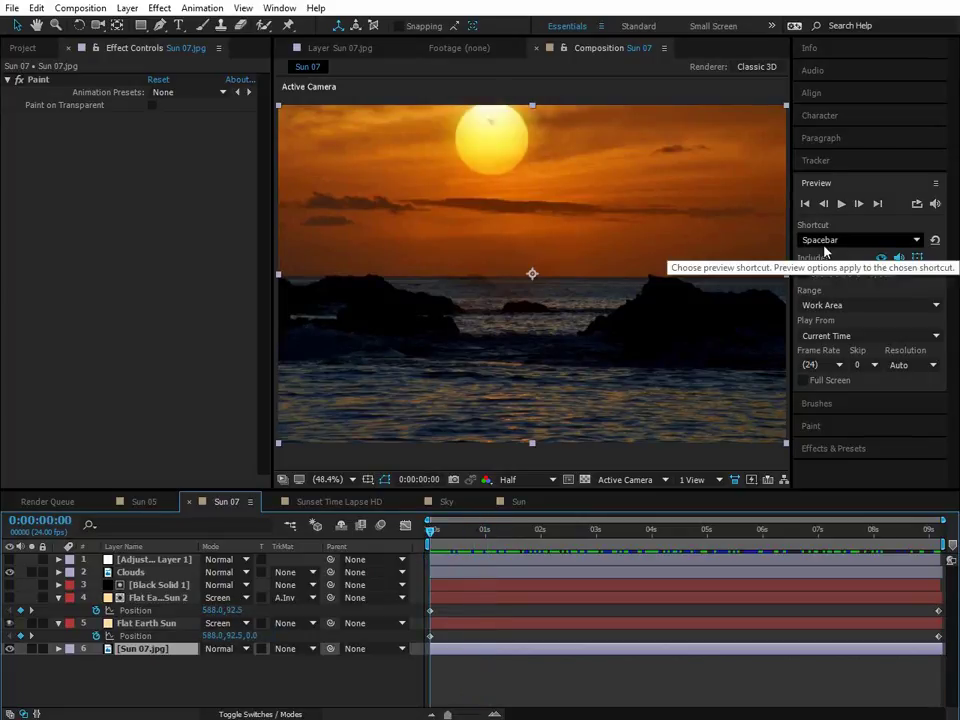
key("space")
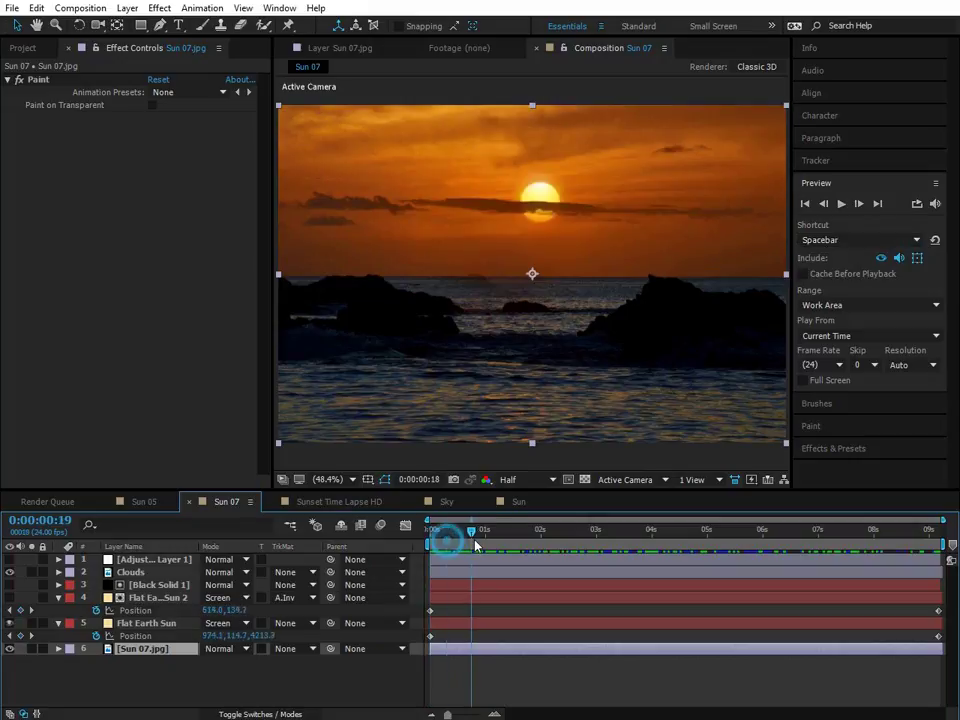
key("space")
left_click(841, 203)
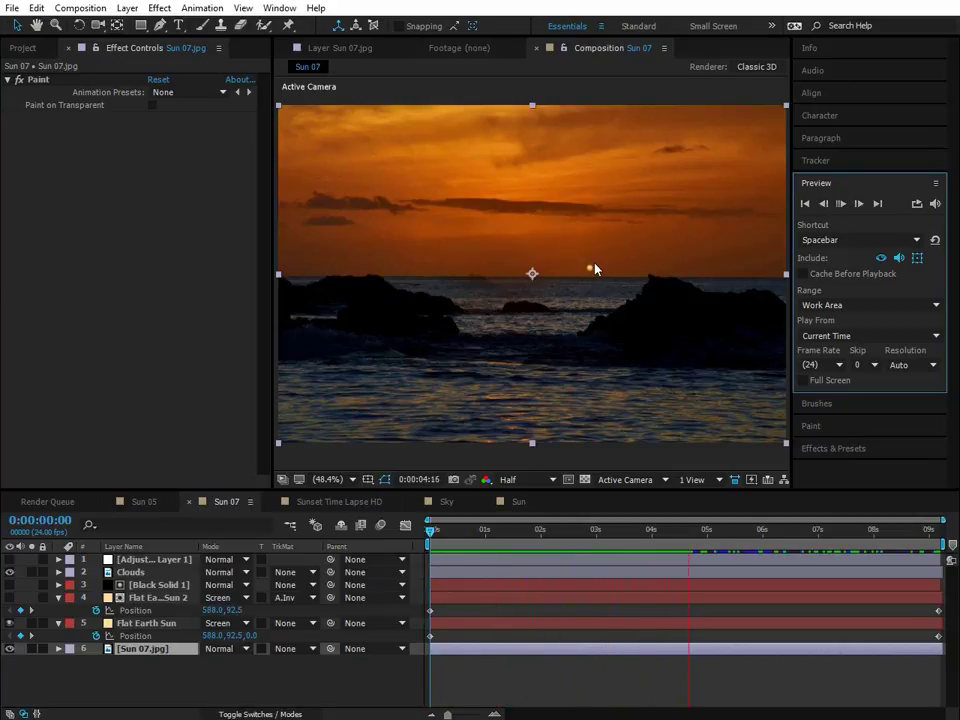
left_click(721, 531)
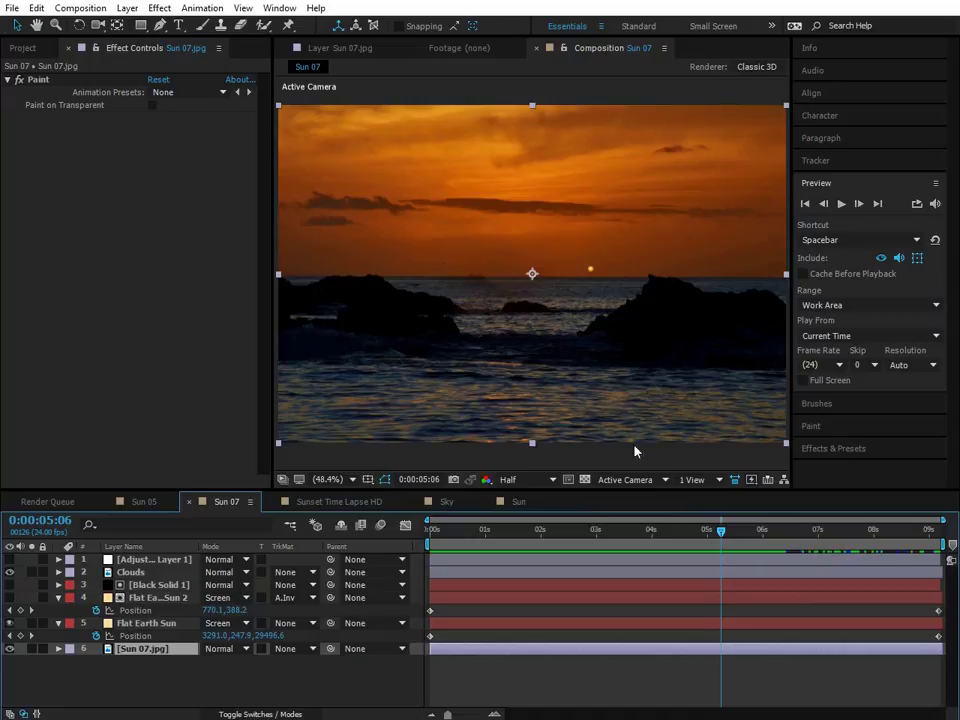
left_click_drag(726, 533, 404, 543)
left_click_drag(476, 537, 420, 580)
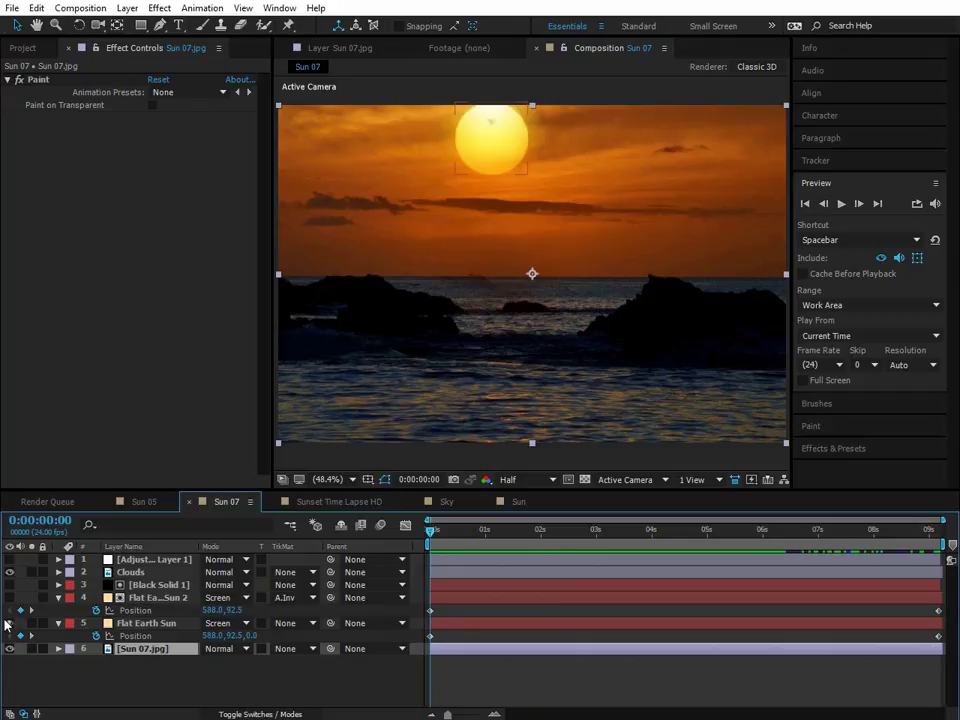
Step: Hide the Flat Earth Sun layer, show the Flat Earth Sun 2 layer instead, and scrub from the start to 0:00:06:03
left_click(469, 528)
left_click_drag(513, 527, 430, 528)
left_click(9, 597)
left_click(9, 597)
left_click_drag(444, 540, 771, 449)
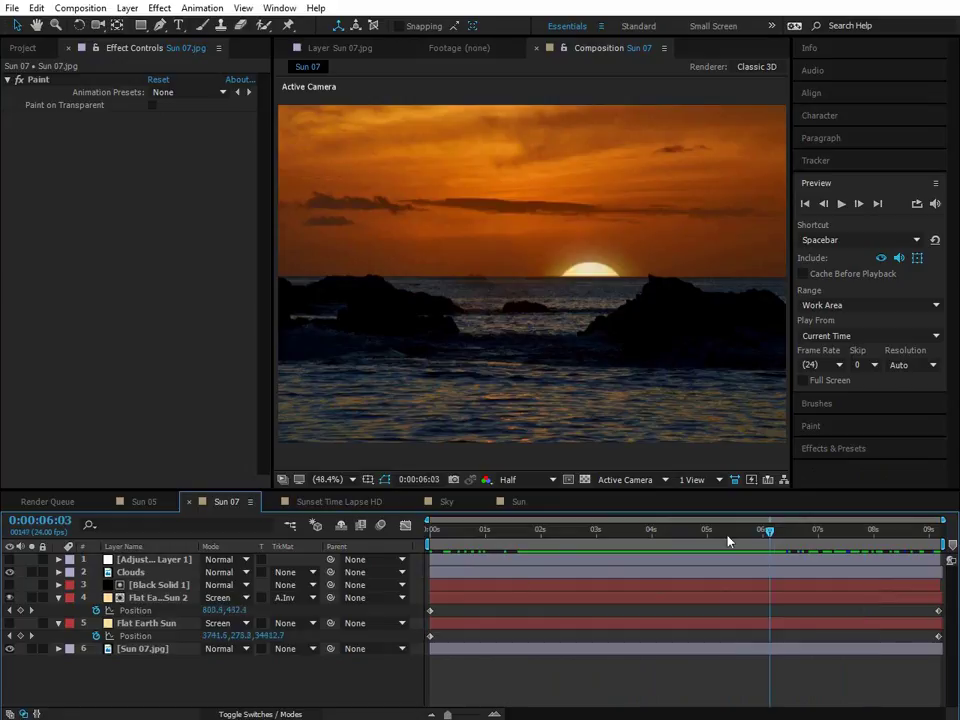
Step: Solo the Sun 07.jpg layer, turn off its Paint effect to reveal the original sun, and move the current time to 0:00:03:22
left_click(31, 648)
left_click(140, 648)
left_click(254, 714)
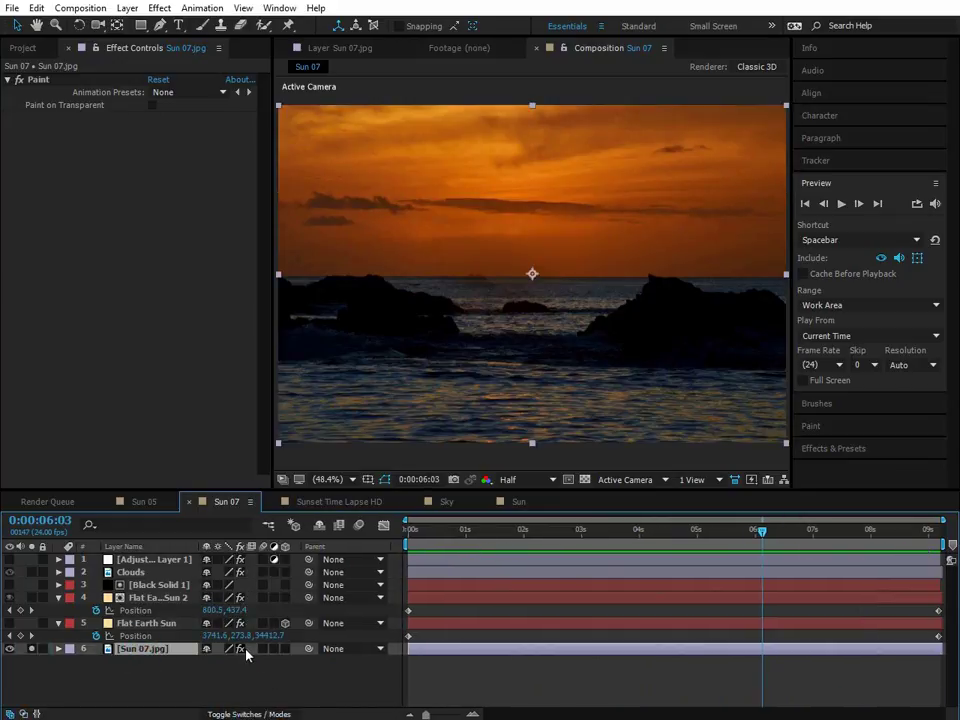
left_click(241, 649)
left_click(16, 78)
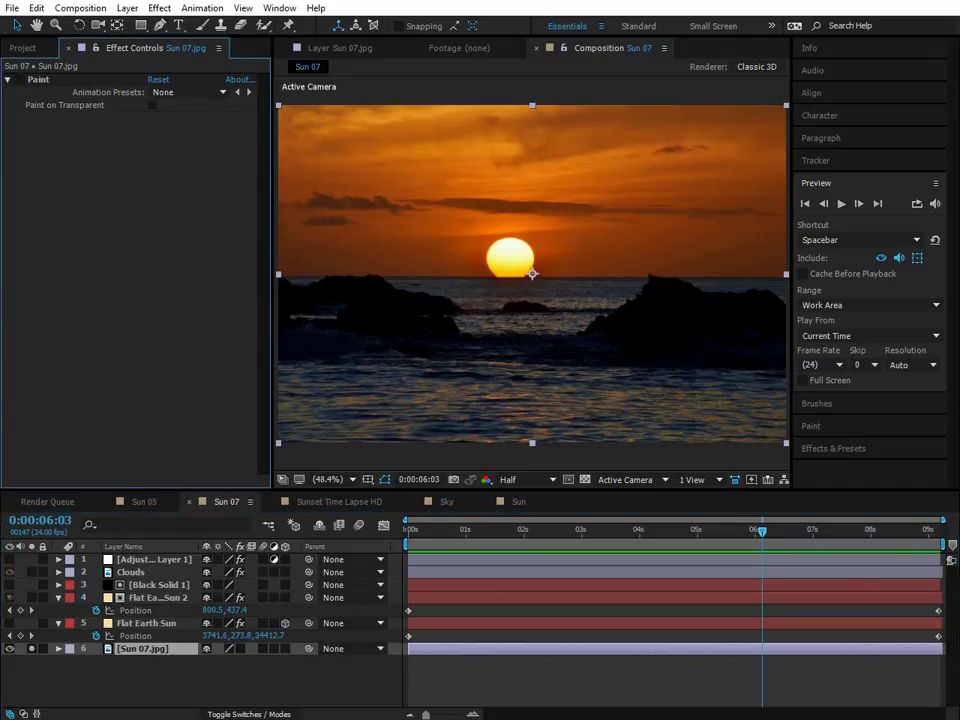
left_click(292, 668)
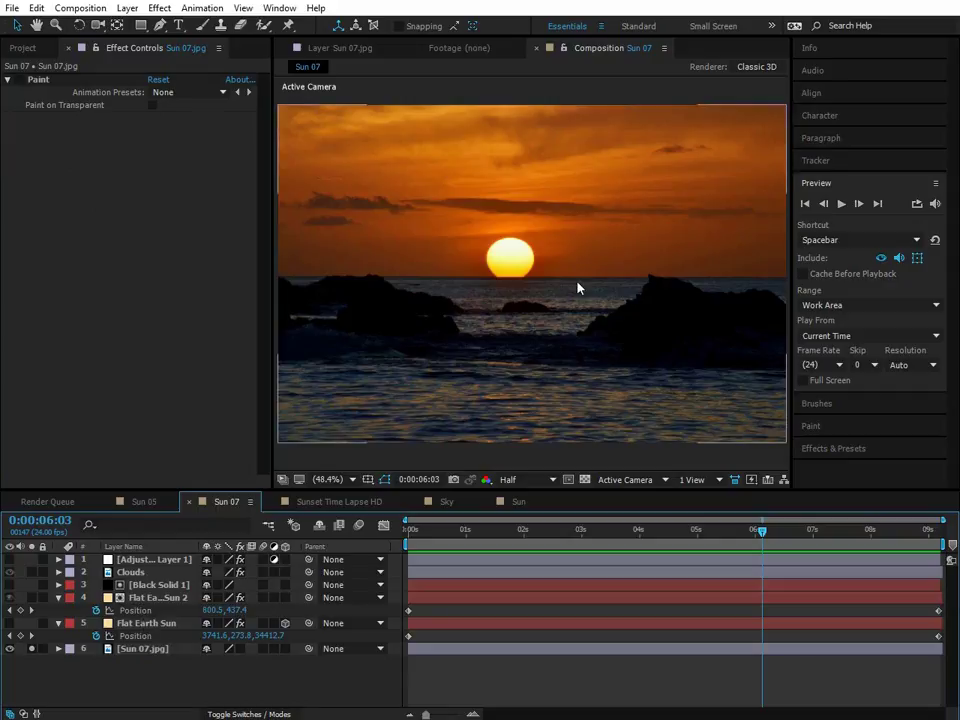
left_click_drag(593, 543, 634, 536)
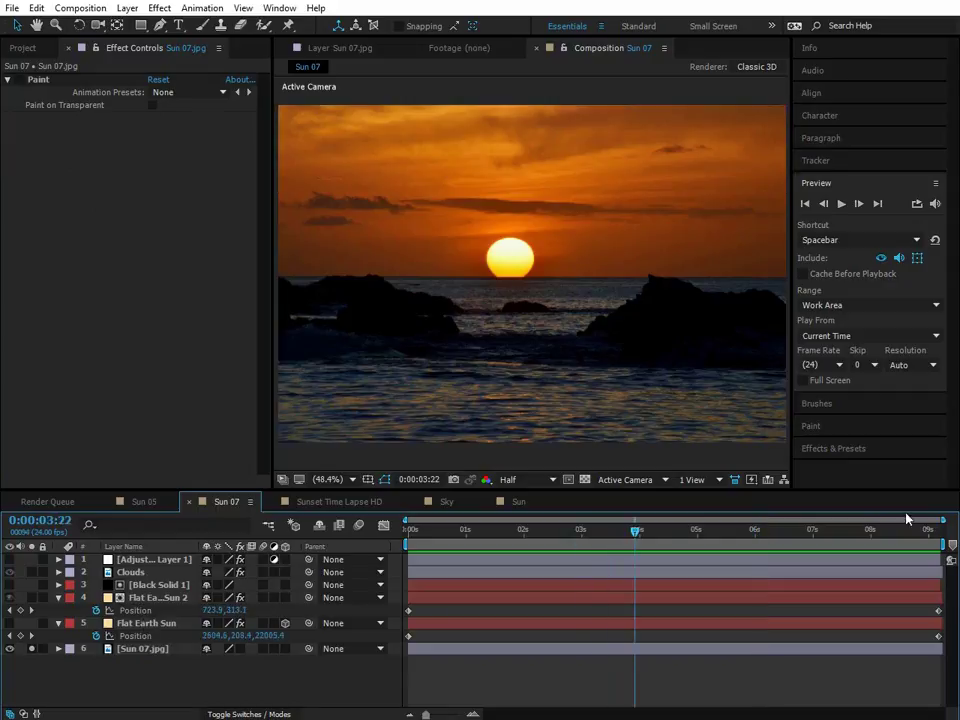
Step: Browse the Sun Below Horizon folder through the file import dialog and open the Sun 01 image in Paint
left_click(24, 47)
left_click(90, 362)
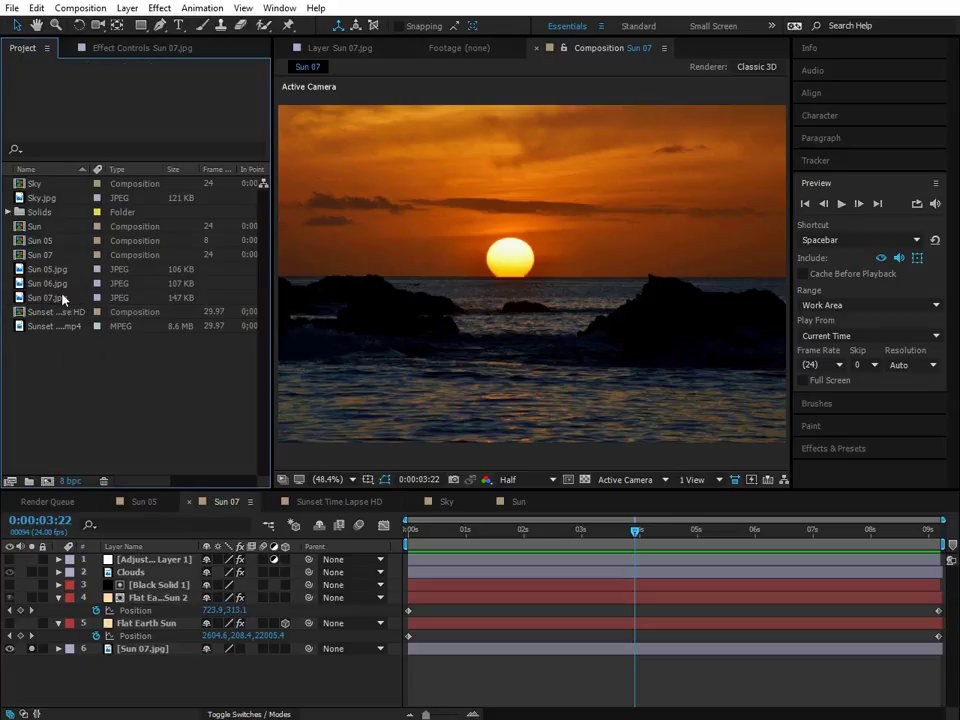
right_click(98, 356)
mouse_move(274, 433)
left_click(330, 433)
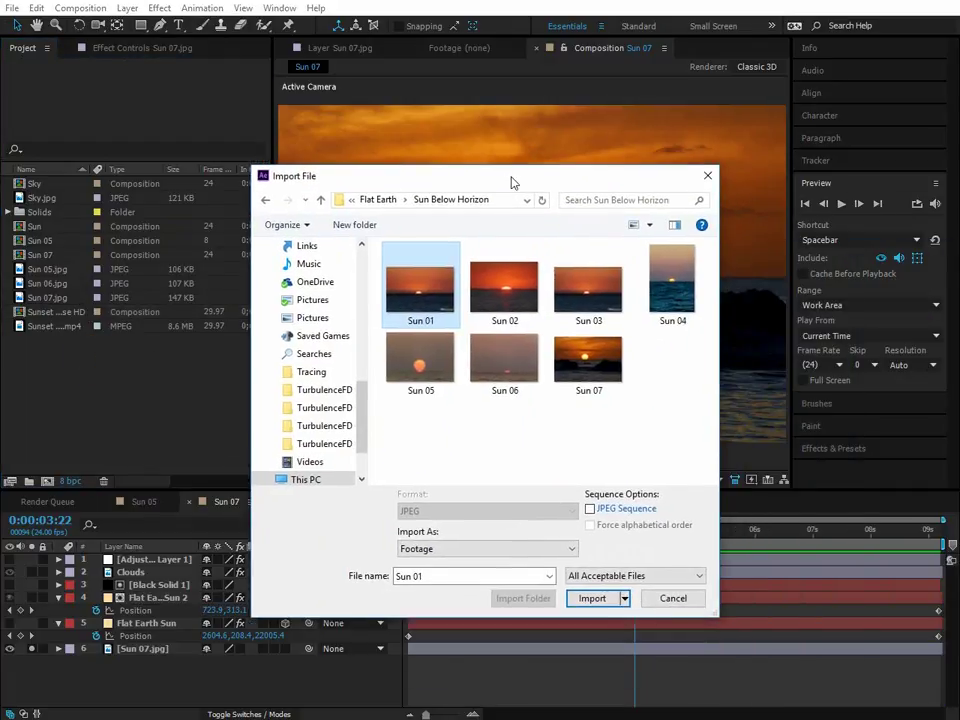
left_click_drag(510, 182, 523, 180)
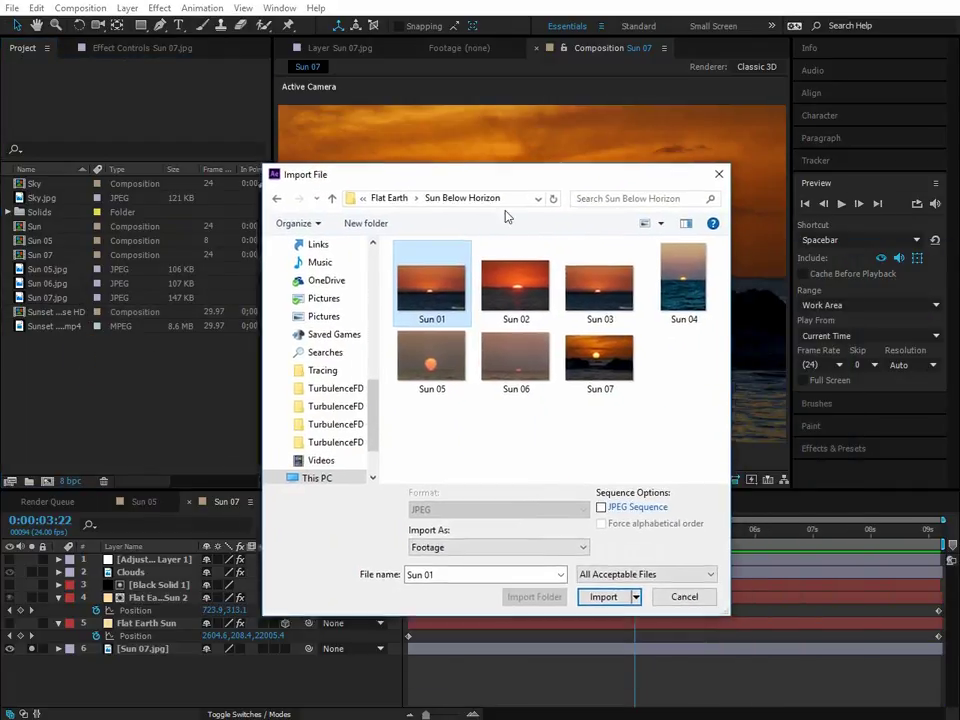
right_click(428, 298)
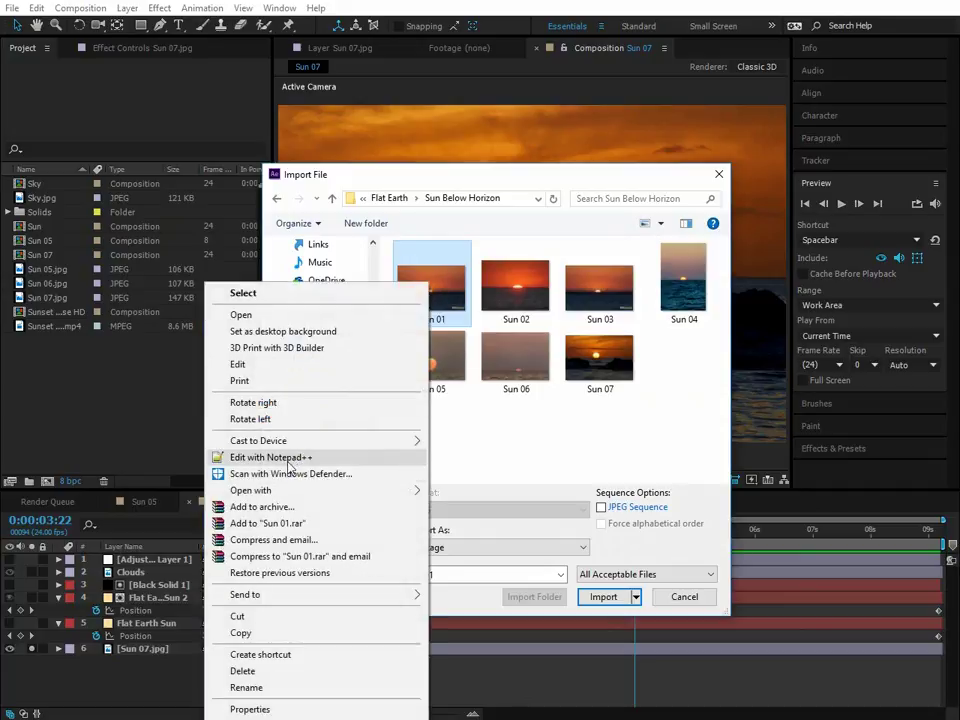
mouse_move(289, 491)
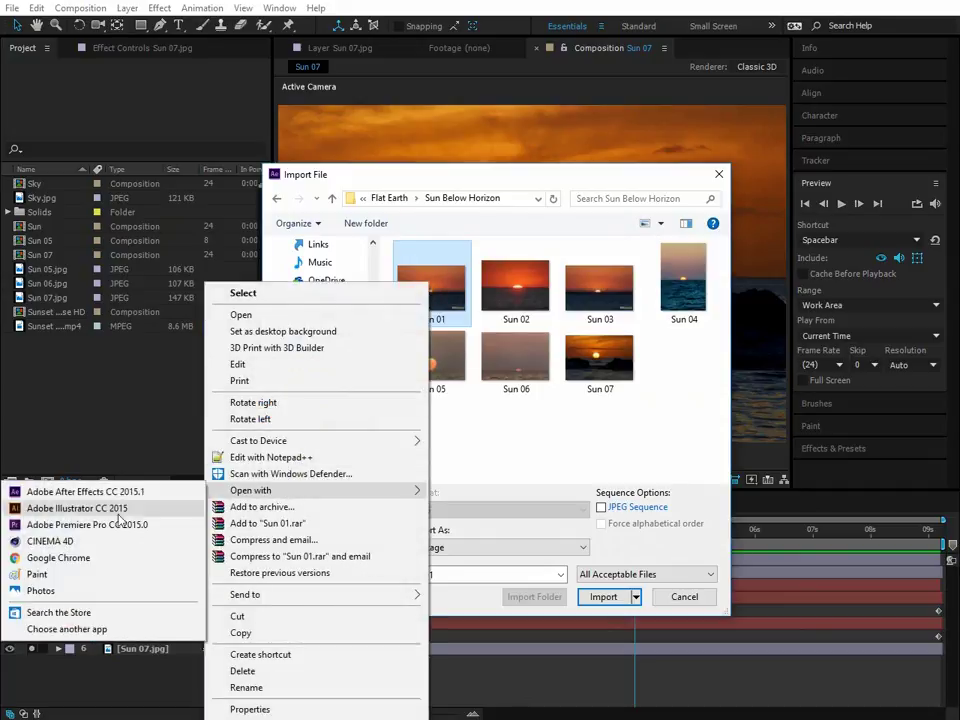
left_click(66, 579)
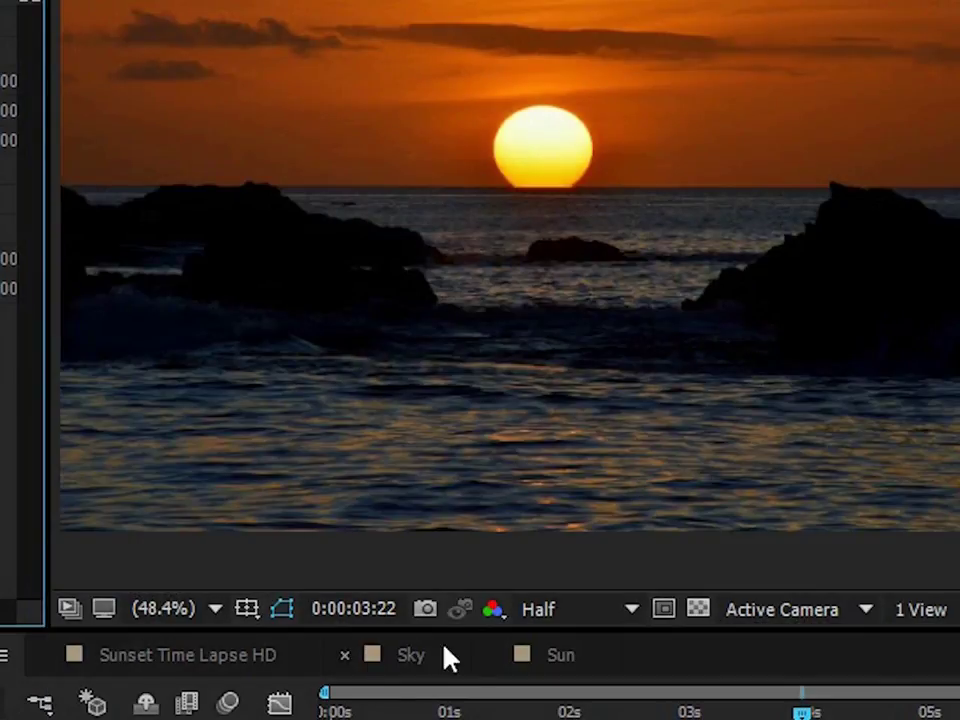
Step: View the Sun composition at 0:00:03:11, display the Sky composition, and scrub it to 0:00:04:16
left_click(576, 658)
left_click(745, 711)
left_click(377, 639)
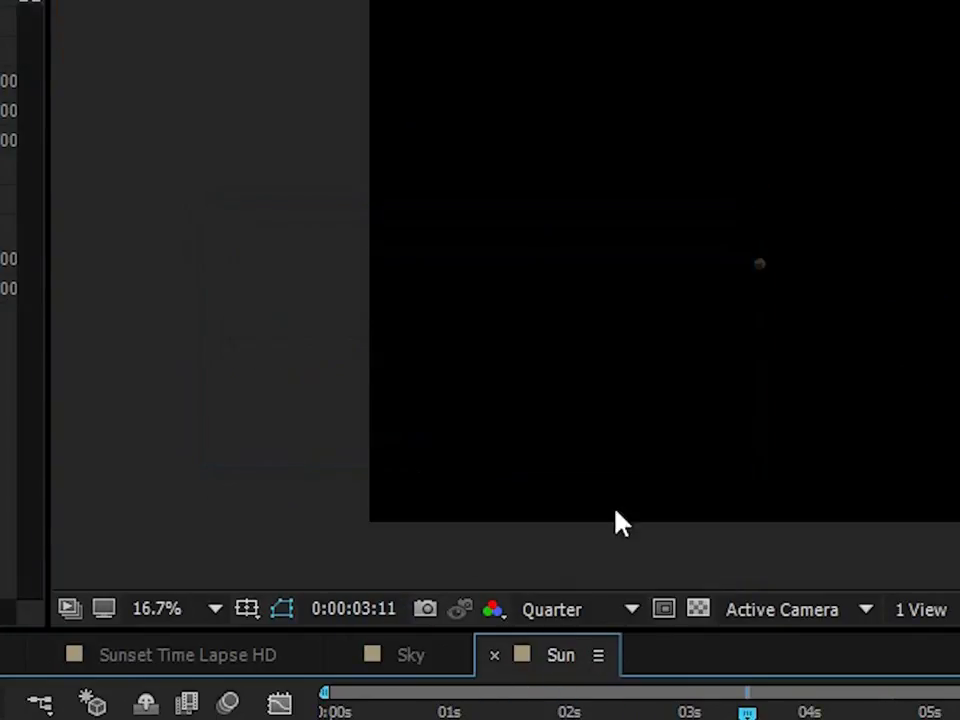
left_click(418, 664)
left_click_drag(775, 708, 914, 706)
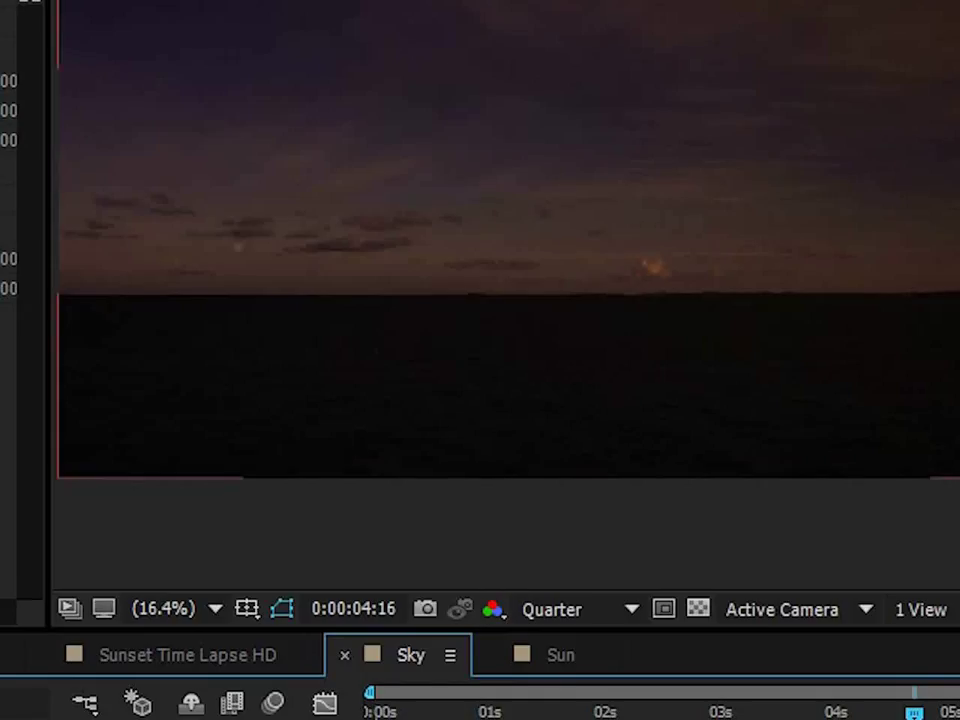
Step: Open the Sun 05 composition and toggle the lower image layer's effects off and on to compare the sun's bottom edge
left_click(182, 664)
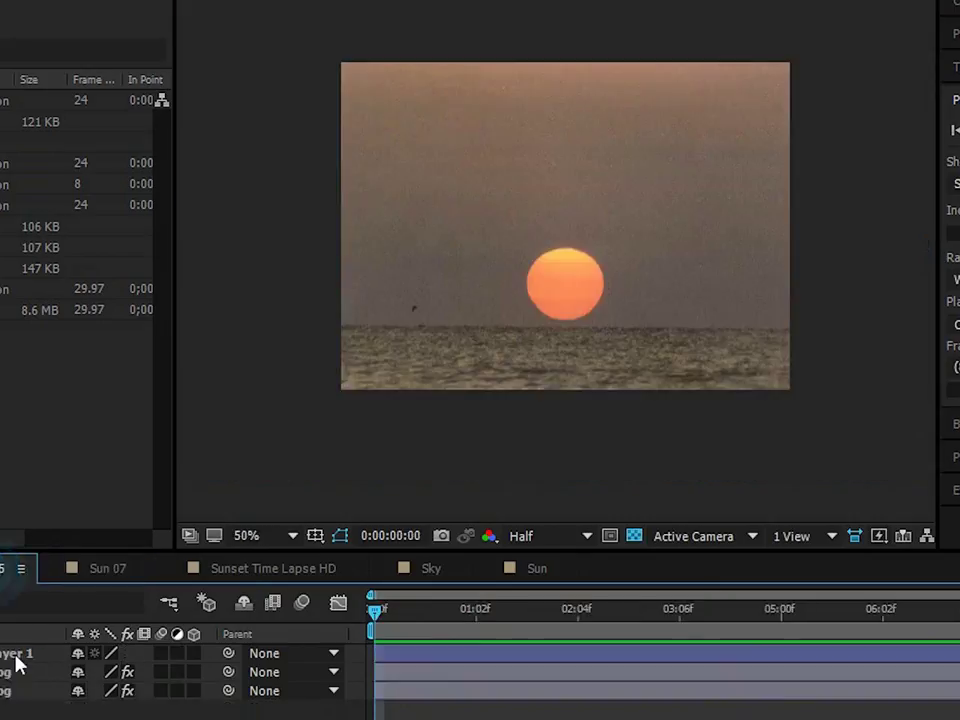
left_click(15, 655)
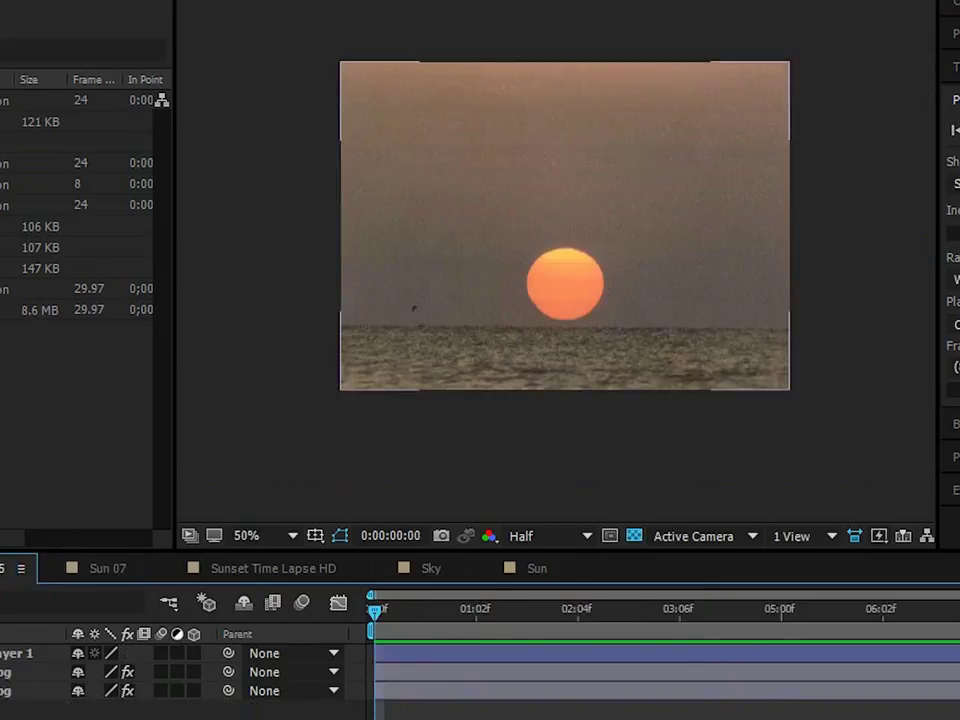
left_click(21, 39)
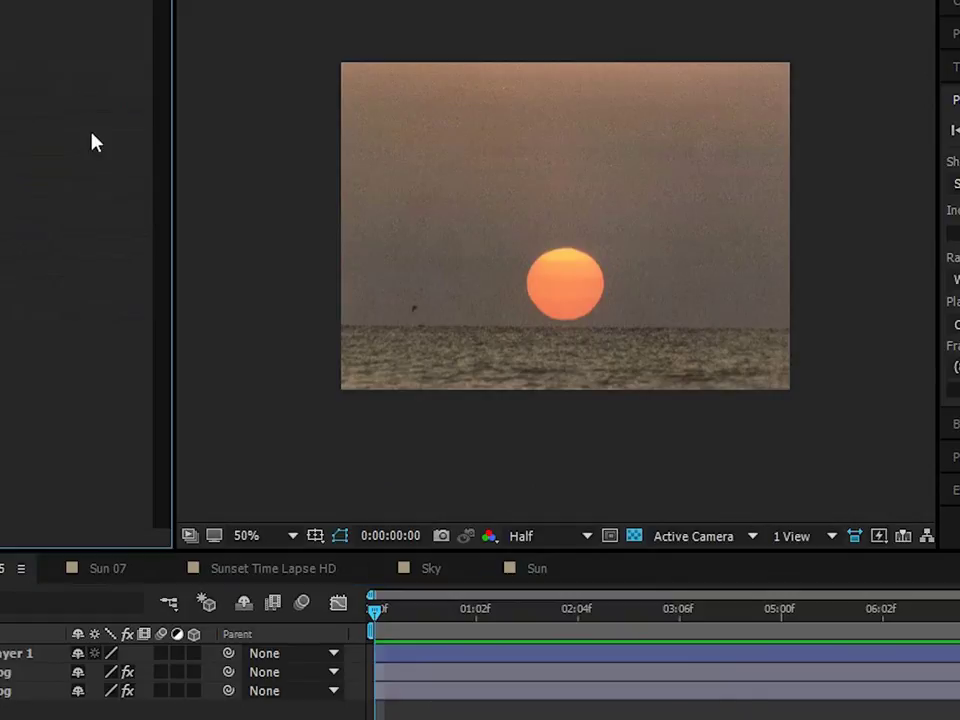
left_click(126, 691)
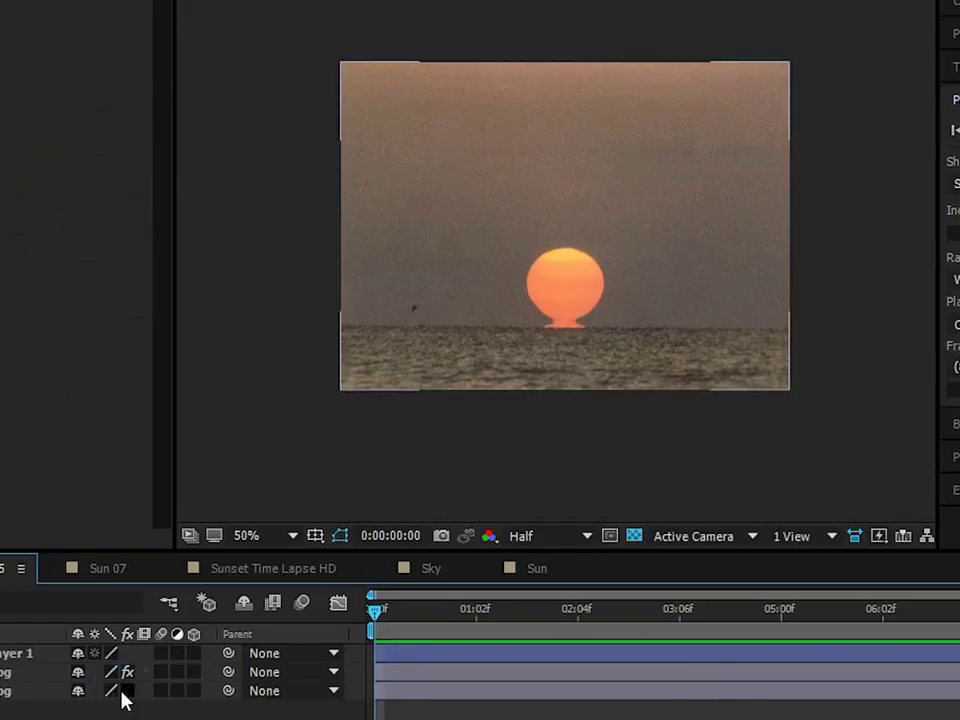
left_click(124, 692)
left_click(123, 691)
left_click(123, 691)
left_click(123, 691)
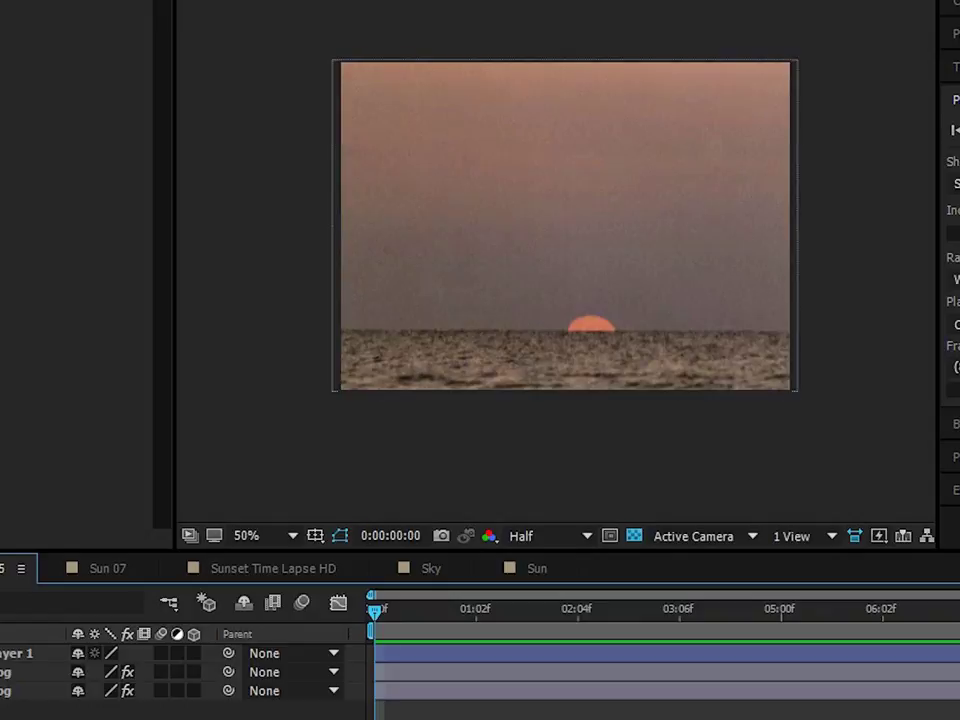
Step: Turn the upper image layer's effects off and back on to compare the sun's shape at the horizon
left_click(30, 655)
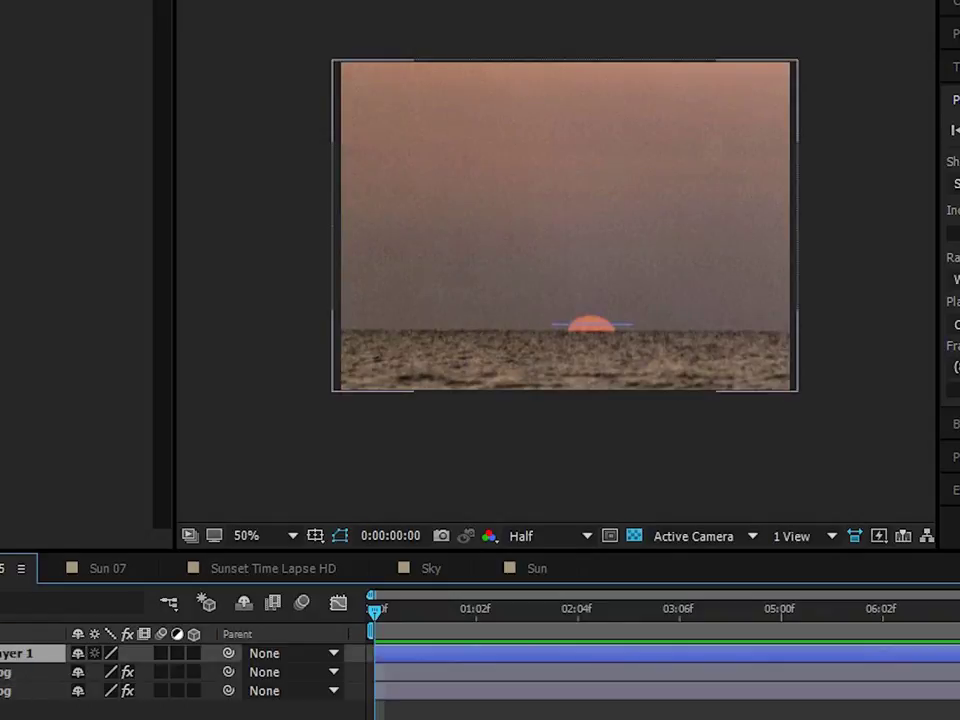
left_click(227, 673)
left_click(126, 672)
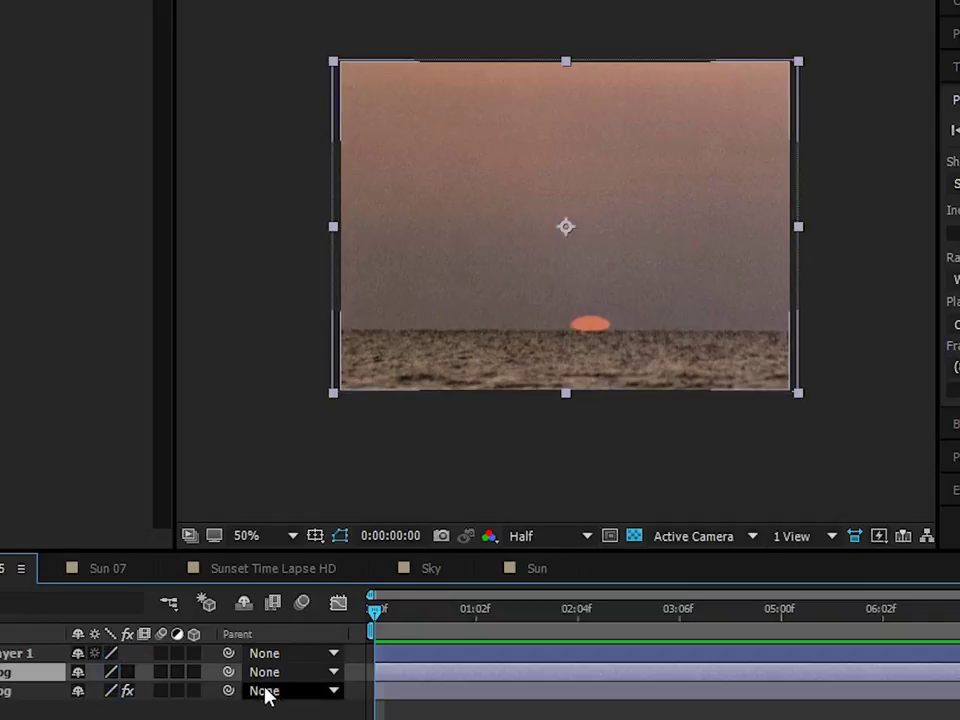
left_click(292, 710)
left_click(127, 672)
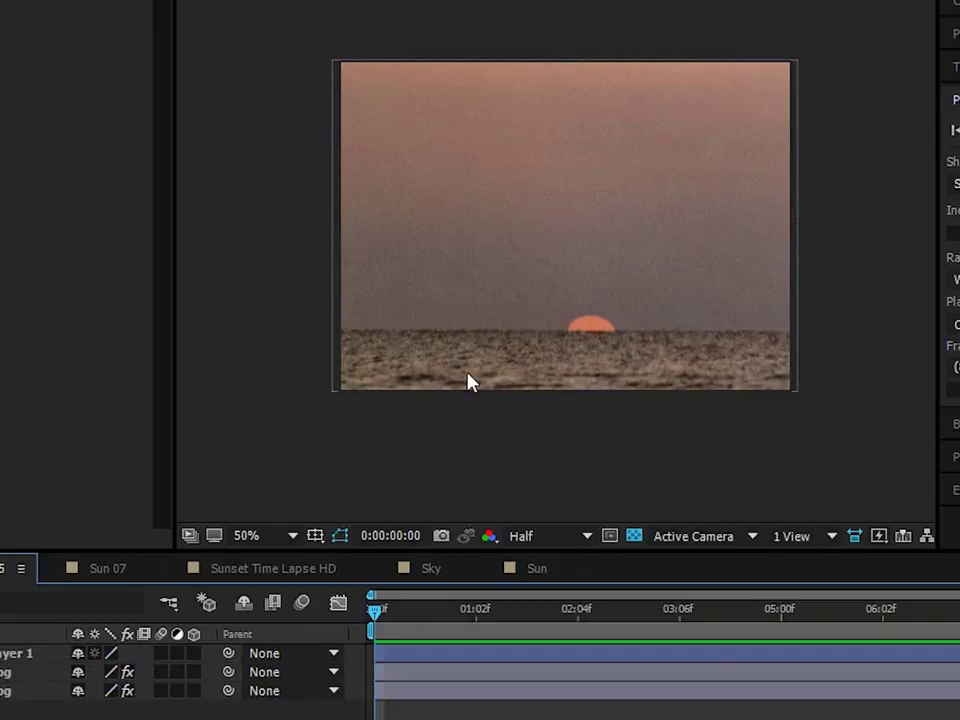
Step: Toggle the Sun 06.jpg layer's effects to compare the sun at the horizon, and scrub the Sun 05 composition to 0:00:02:01
scroll(586, 395, "up", 2)
left_click_drag(583, 364, 521, 227)
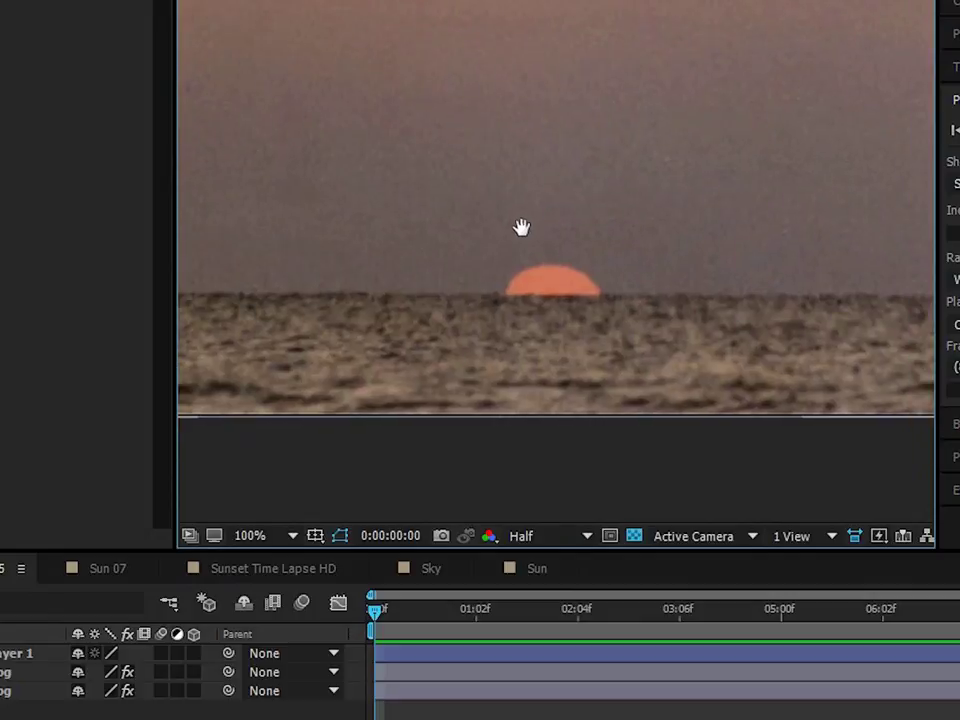
left_click(127, 672)
left_click(127, 672)
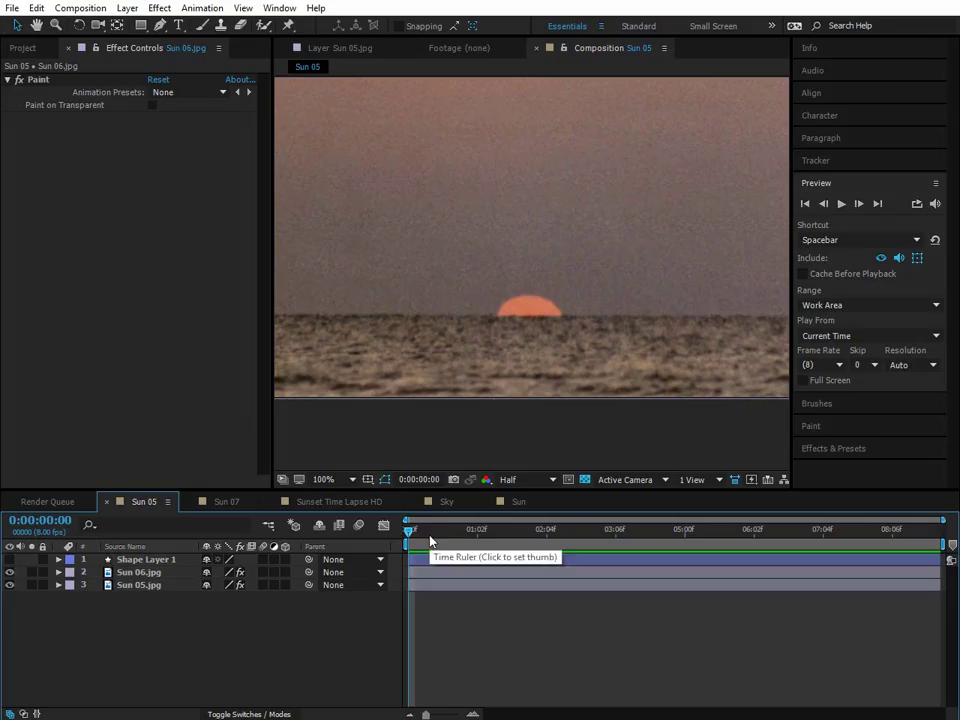
left_click_drag(430, 540, 526, 532)
scroll(394, 393, "down", 2)
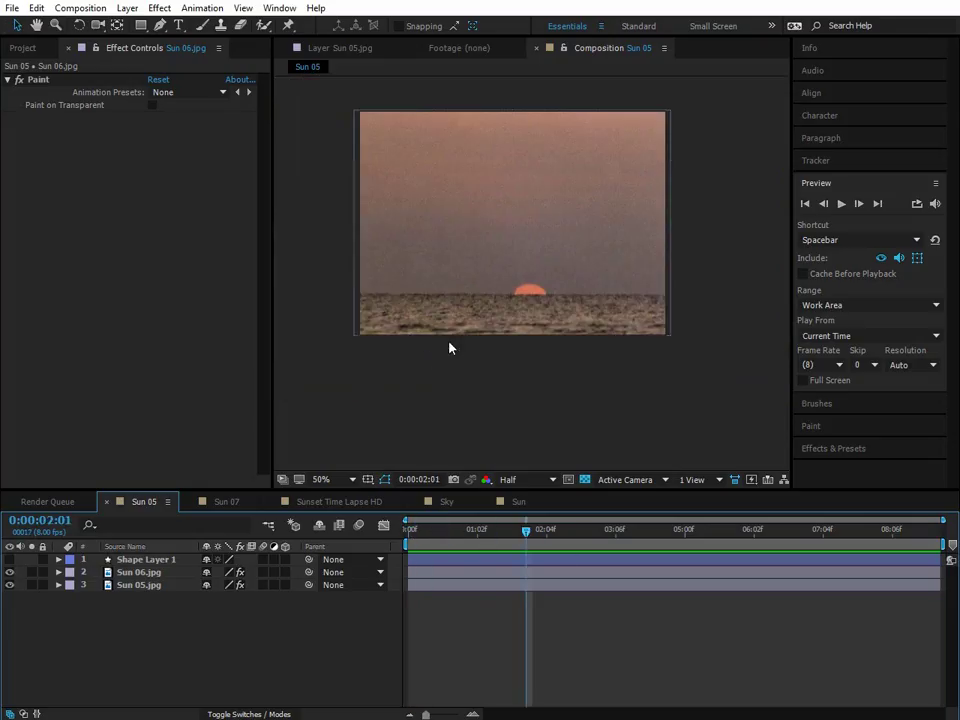
left_click(240, 576)
left_click(300, 643)
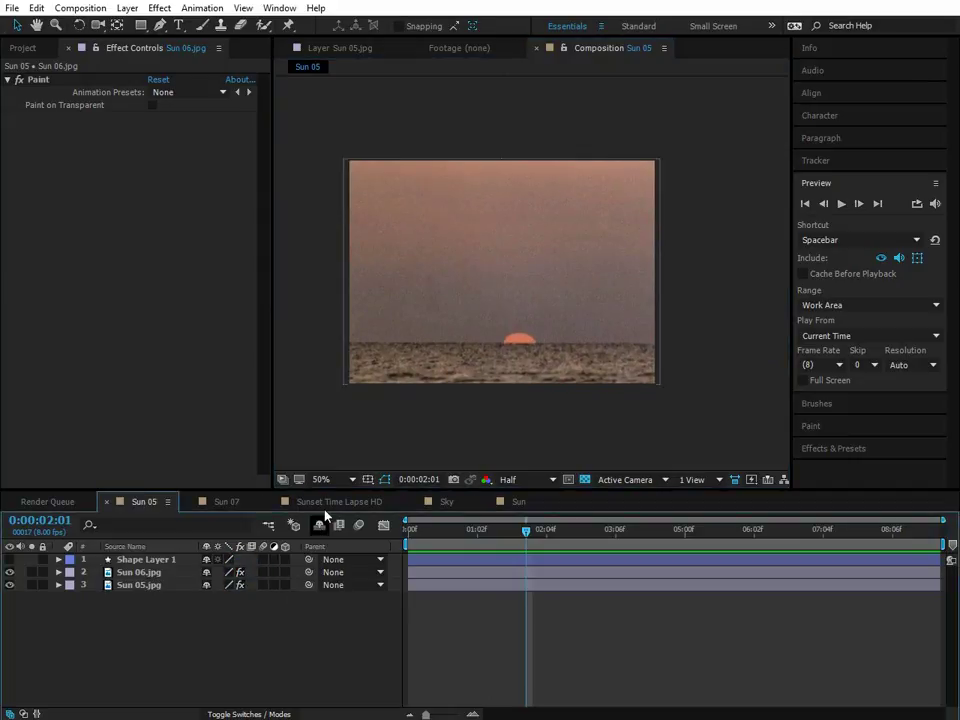
Step: View the Sun 07 composition and scrub it back to 0:00:00:00
left_click(24, 46)
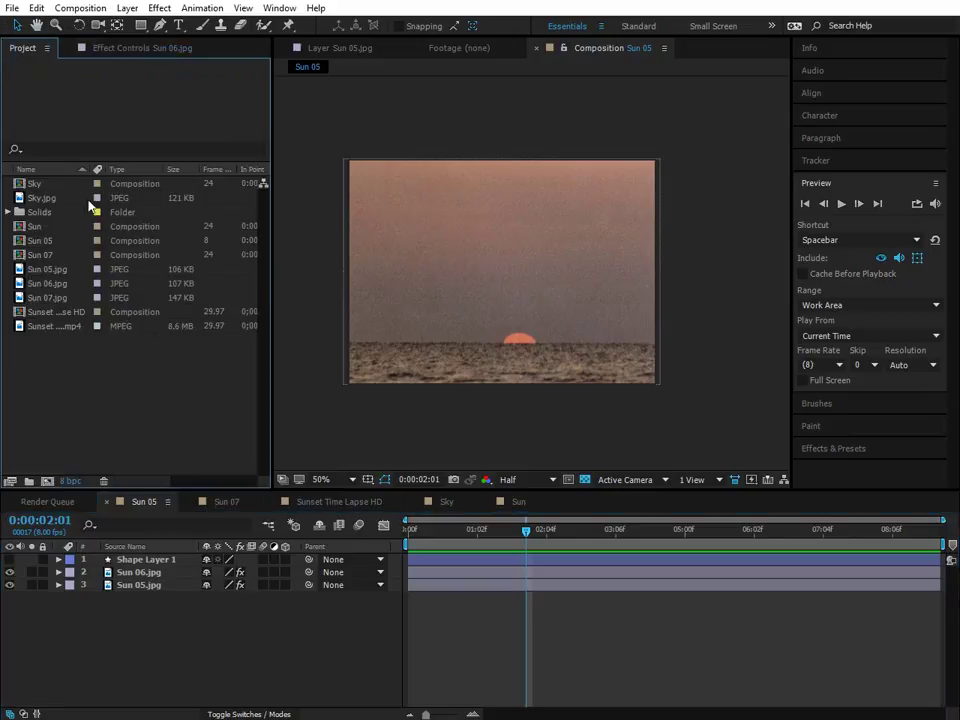
left_click(226, 501)
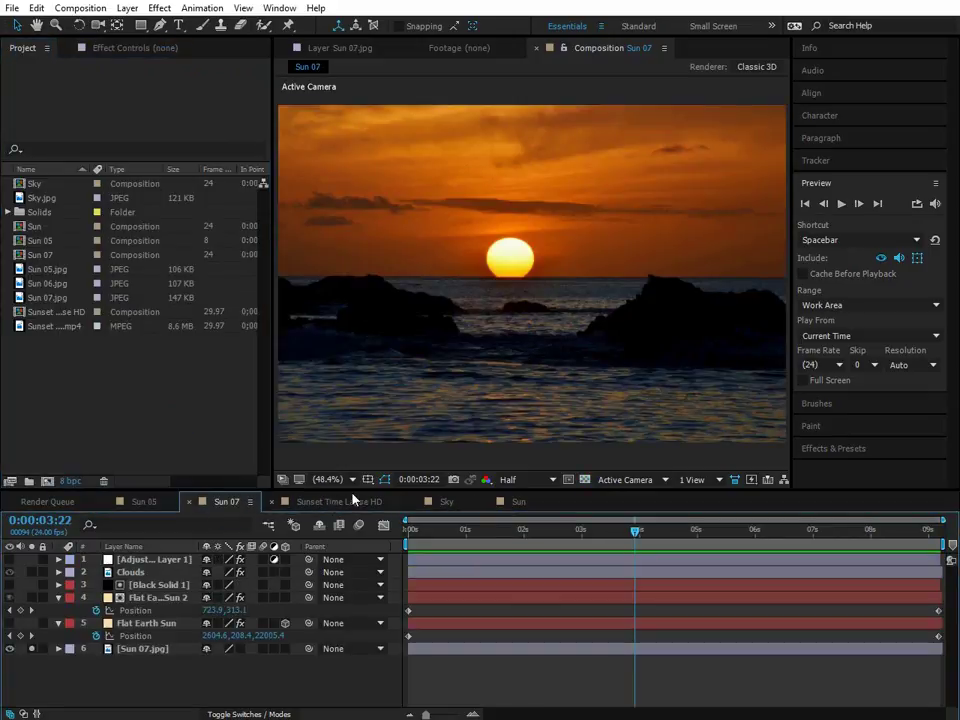
left_click(335, 501)
left_click(216, 501)
left_click(583, 530)
left_click_drag(551, 541, 408, 530)
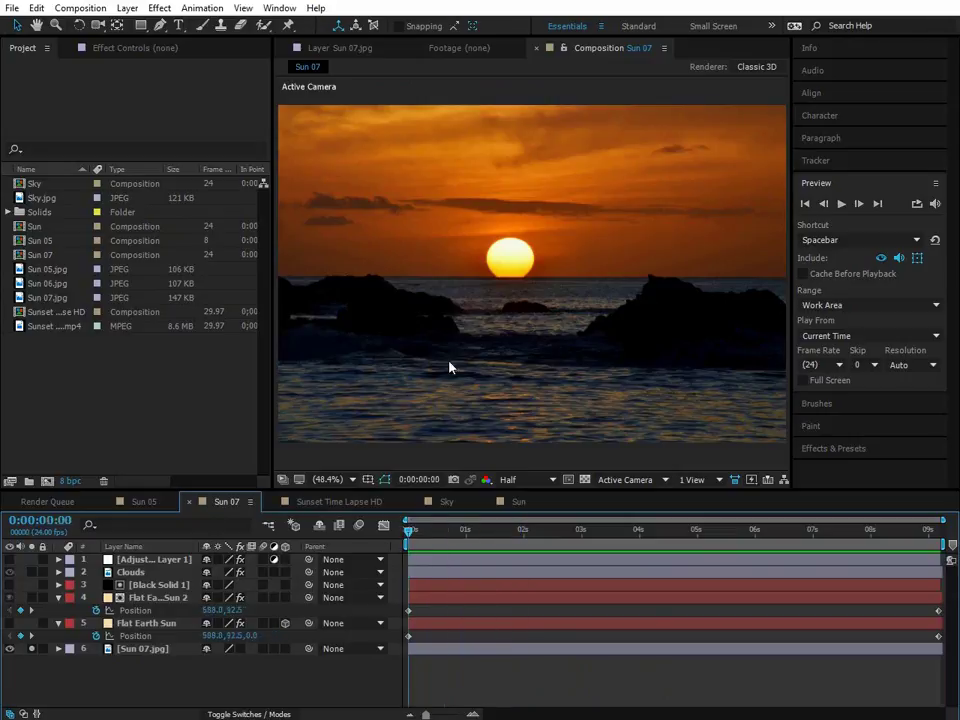
left_click(335, 480)
left_click(317, 670)
Step: Open the Sunset Time Lapse HD composition at 0;00;00;00 and set its preview resolution to Full for a close view of the sun
left_click(335, 501)
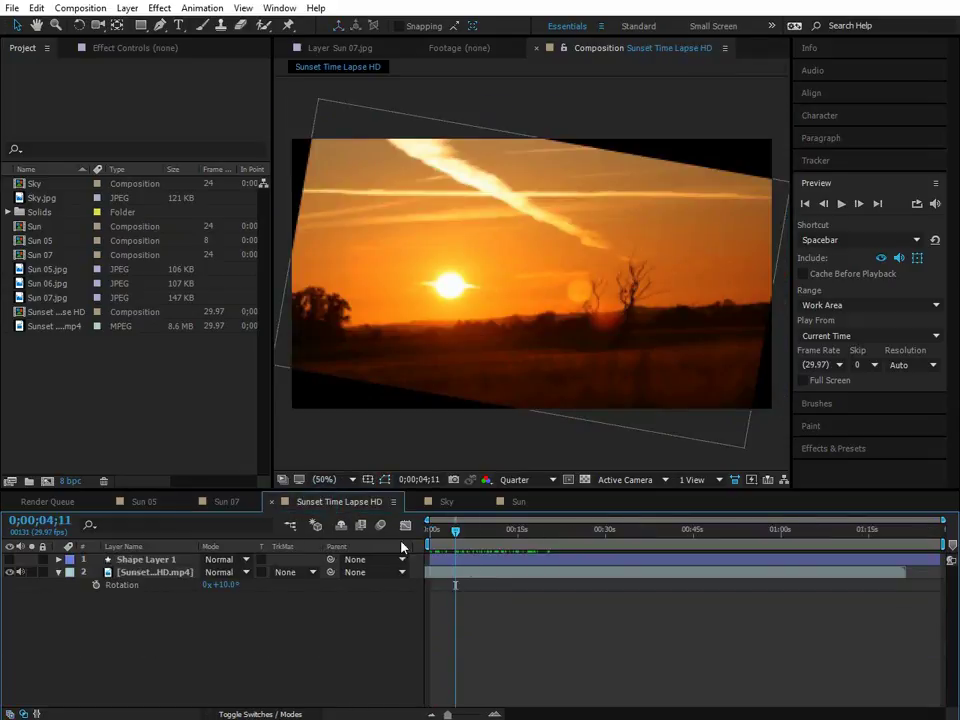
left_click_drag(456, 530, 423, 543)
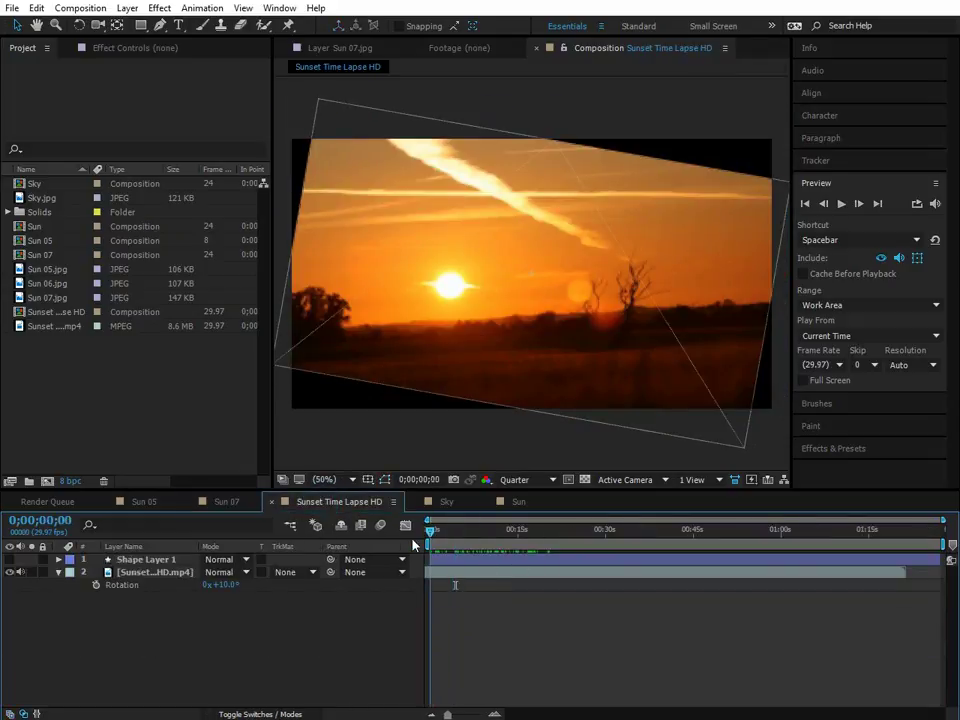
scroll(466, 346, "up", 2)
middle_click_drag(465, 328, 555, 328)
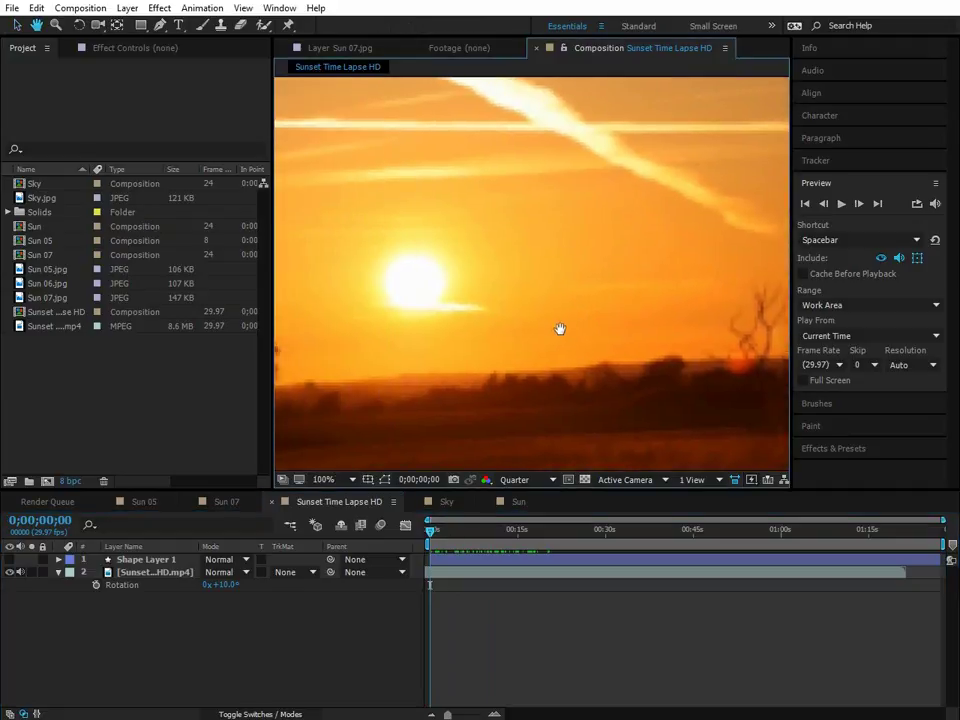
left_click(531, 481)
left_click(525, 516)
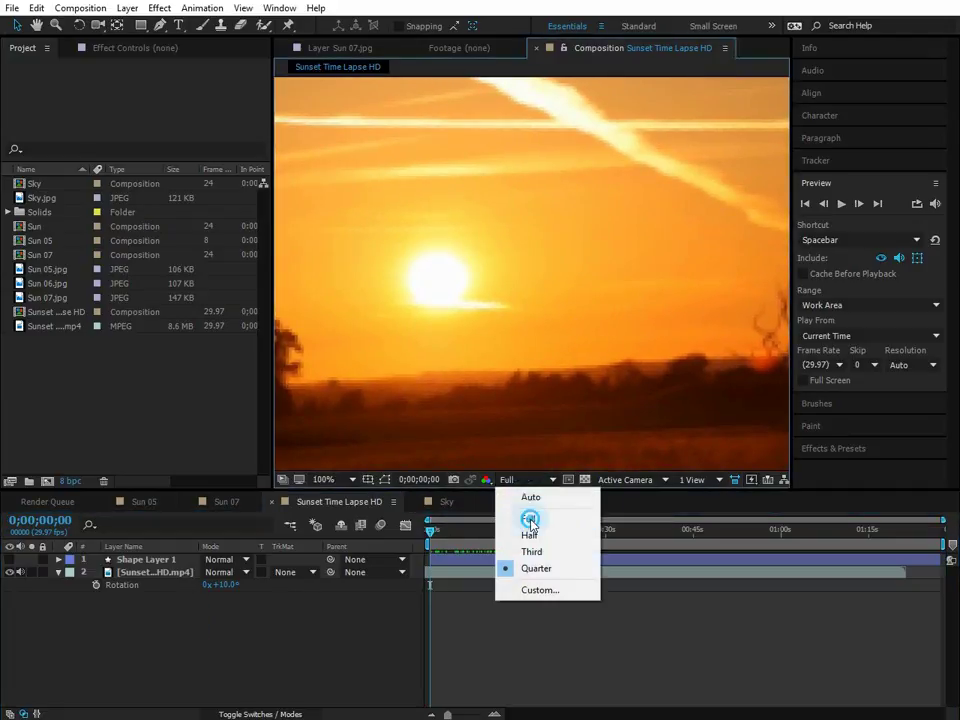
Step: Draw an elliptical mask around the sun on the sunset video layer and set its mask mode to None
left_click(143, 573)
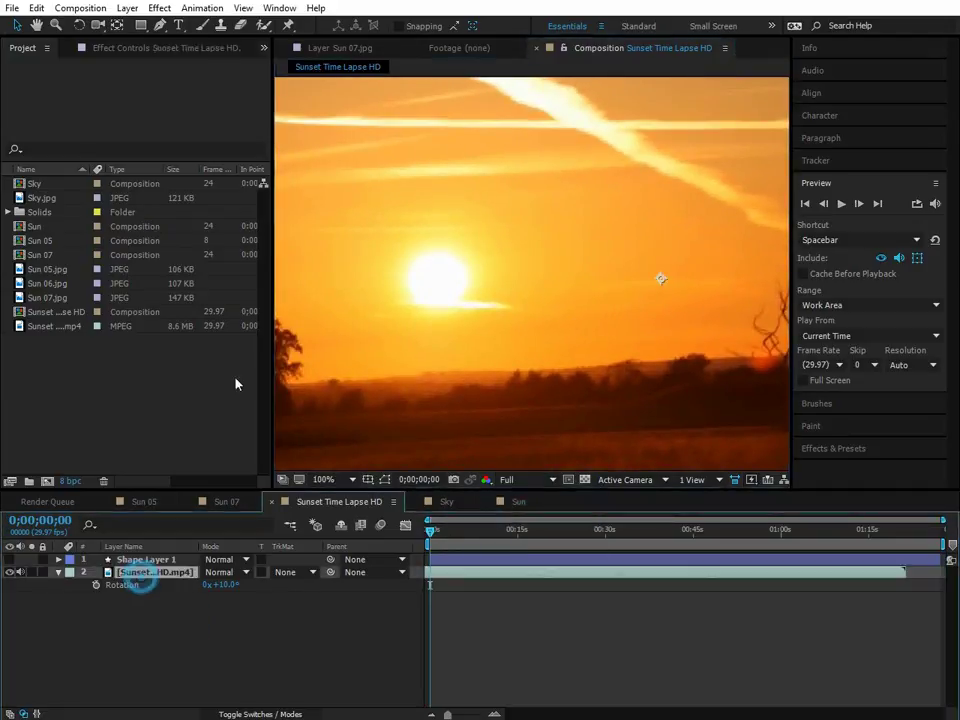
left_click_drag(141, 25, 188, 57)
mouse_move(399, 248)
left_mouse_down()
mouse_move(439, 300)
mouse_move(456, 306)
mouse_move(447, 315)
left_mouse_up()
left_click(14, 25)
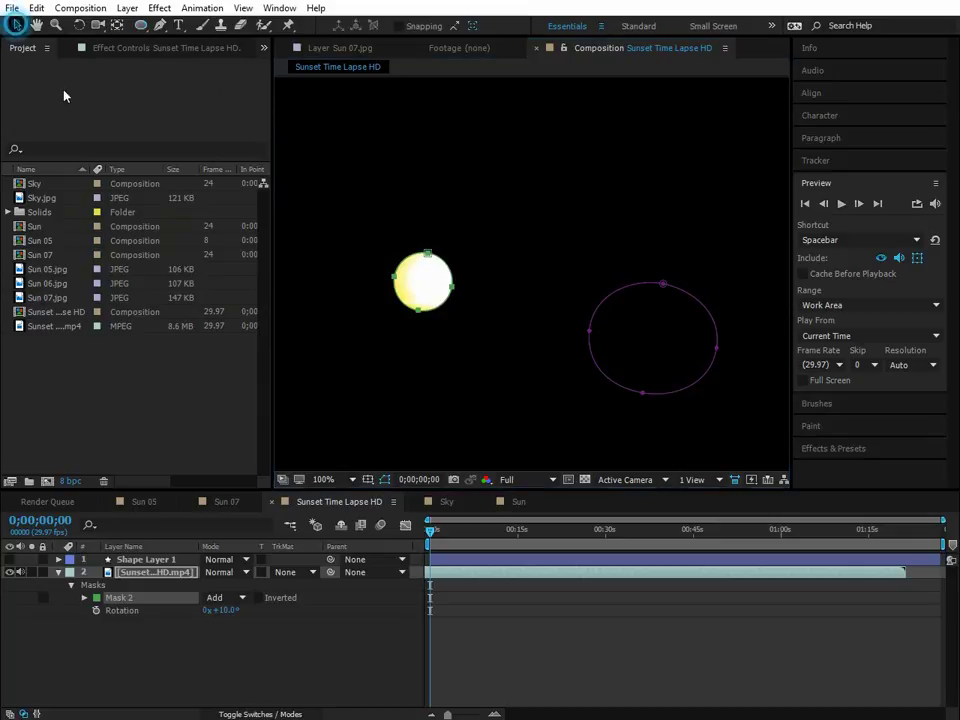
left_click(240, 597)
left_click(239, 482)
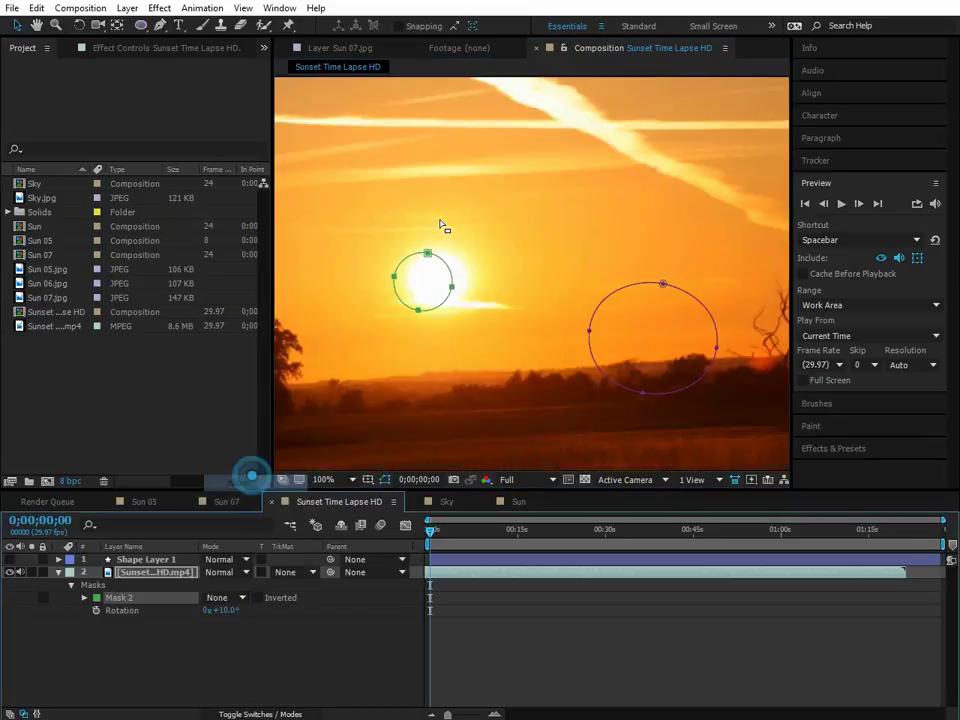
Step: Lower the preview exposure to -2.4 and transform the elliptical mask so its edges match the sun's disc
double_click(429, 281)
left_click_drag(429, 281, 472, 328)
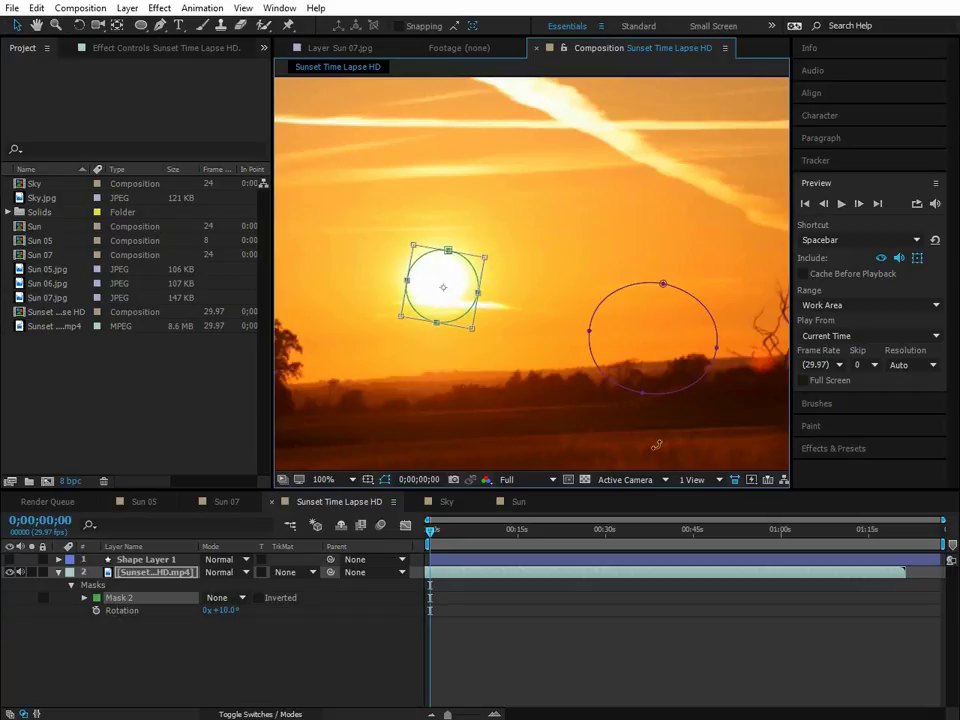
left_click_drag(790, 447, 812, 481)
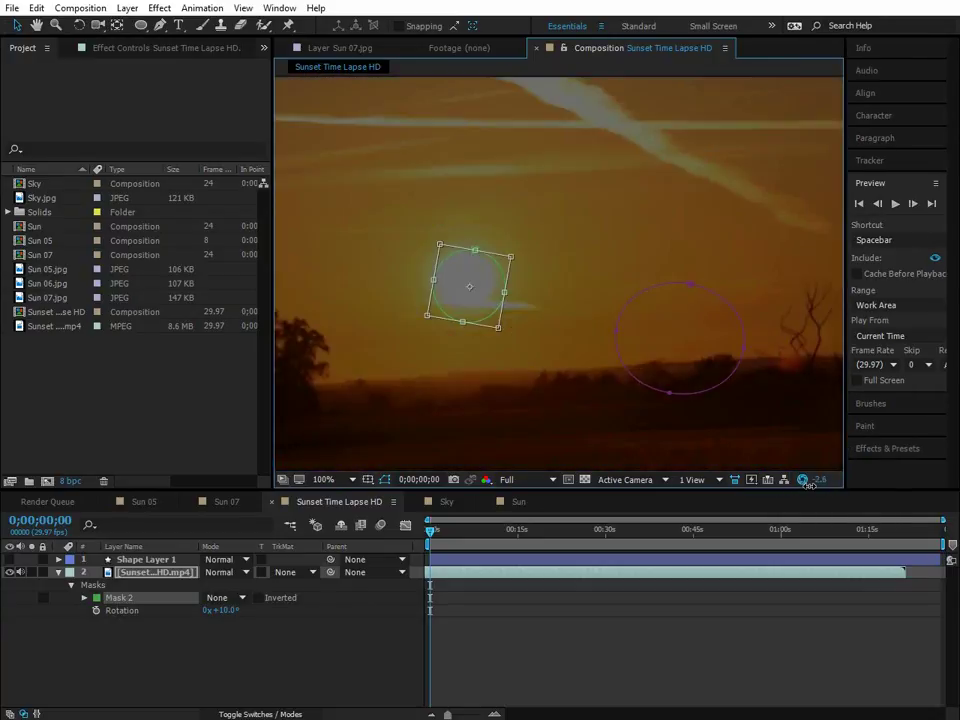
scroll(596, 347, "up", 2)
mouse_move(467, 311)
left_mouse_down()
mouse_move(461, 289)
mouse_move(478, 302)
mouse_move(480, 285)
mouse_move(467, 290)
left_mouse_up()
left_click_drag(421, 190, 417, 209)
left_click_drag(393, 338, 396, 324)
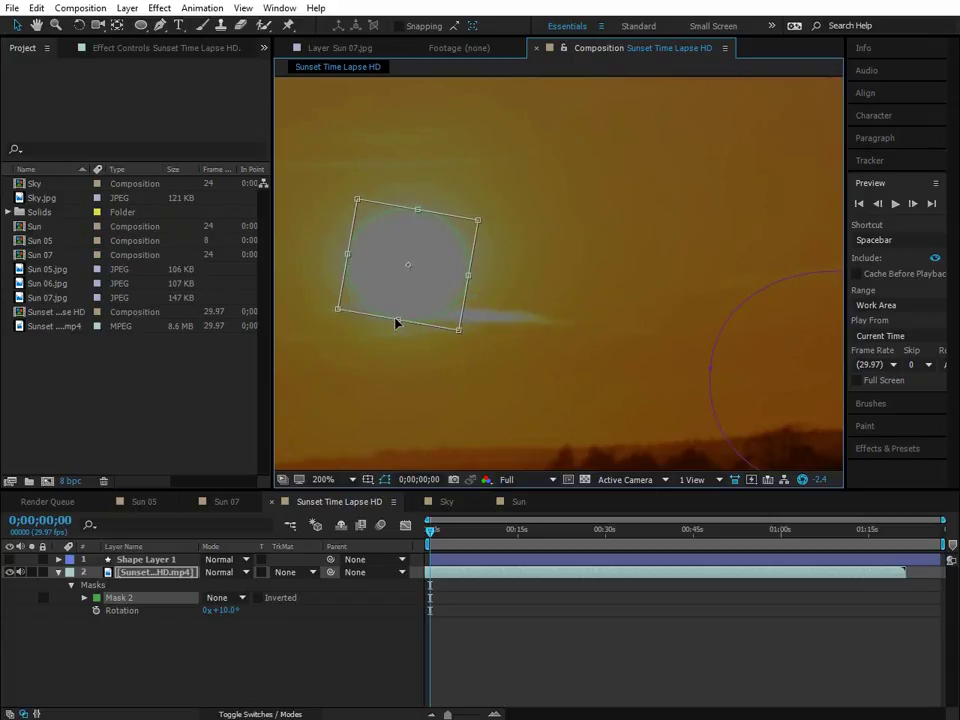
left_click_drag(469, 278, 465, 279)
key("comma")
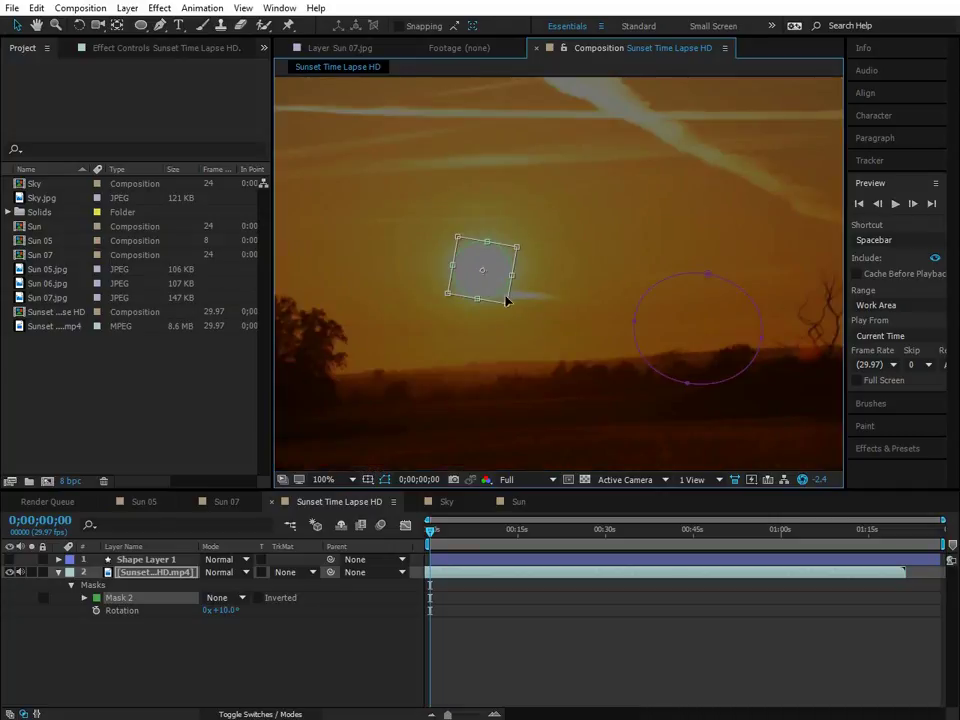
Step: Keyframe Mask 2's path at 0;00;00;00 and reposition the mask over the sun at 0;00;10;19
left_click(84, 597)
left_click(109, 610)
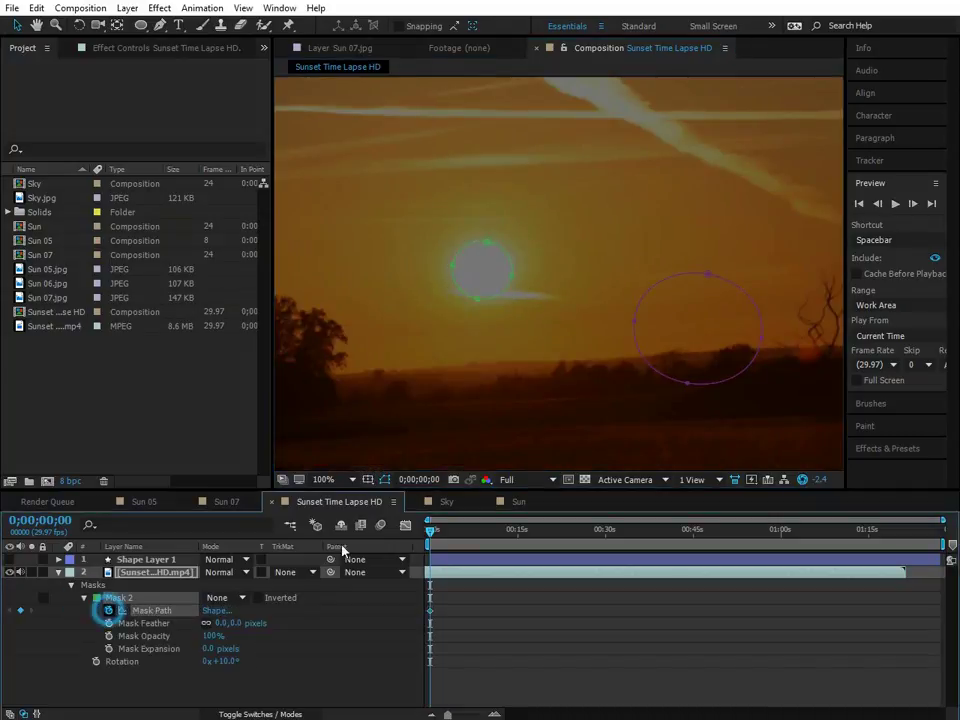
left_click_drag(437, 535, 491, 534)
scroll(528, 283, "up", 2)
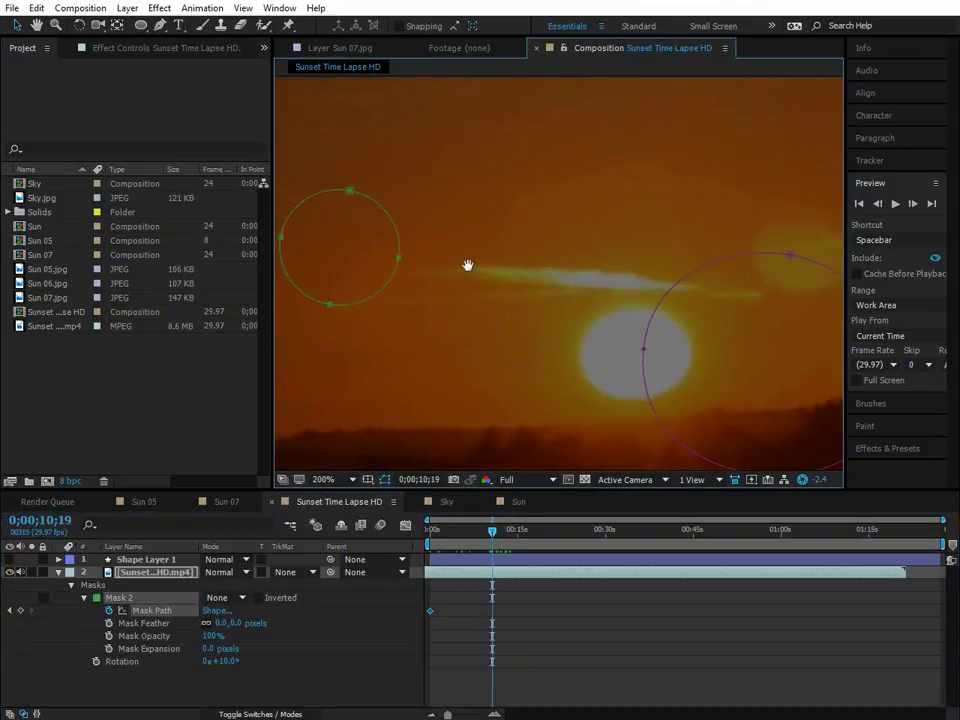
double_click(388, 254)
left_click_drag(386, 249, 649, 357)
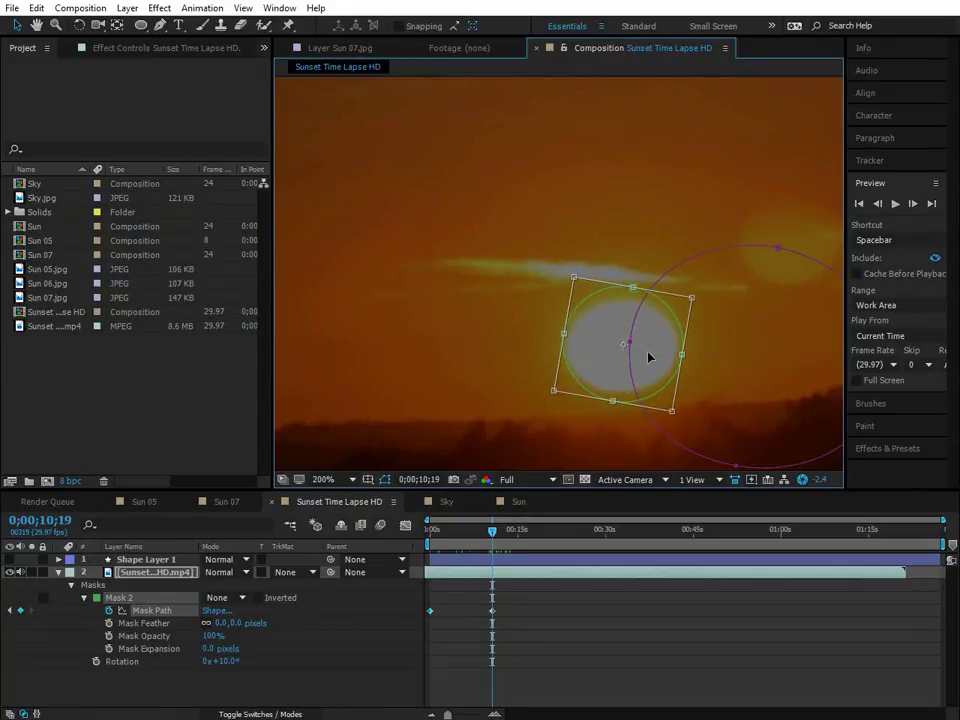
Step: In Sun 07, show and solo the Flat Earth Sun layer, enable the Sun 07.jpg layer's effects, and scrub to 0:00:02:02
left_click(227, 501)
left_click(11, 622)
left_click(31, 623)
left_click(240, 648)
left_click(270, 666)
left_click_drag(553, 540, 529, 540)
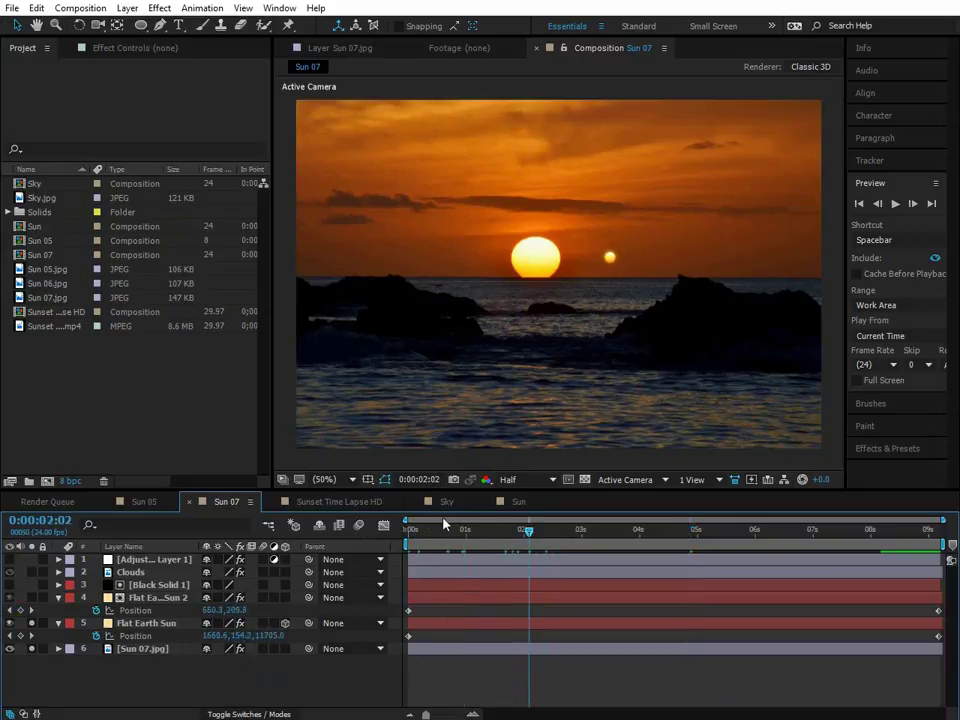
Step: Return to the Sunset Time Lapse HD composition and compare the mask outline with the sun at both mask path keyframes
left_click(312, 503)
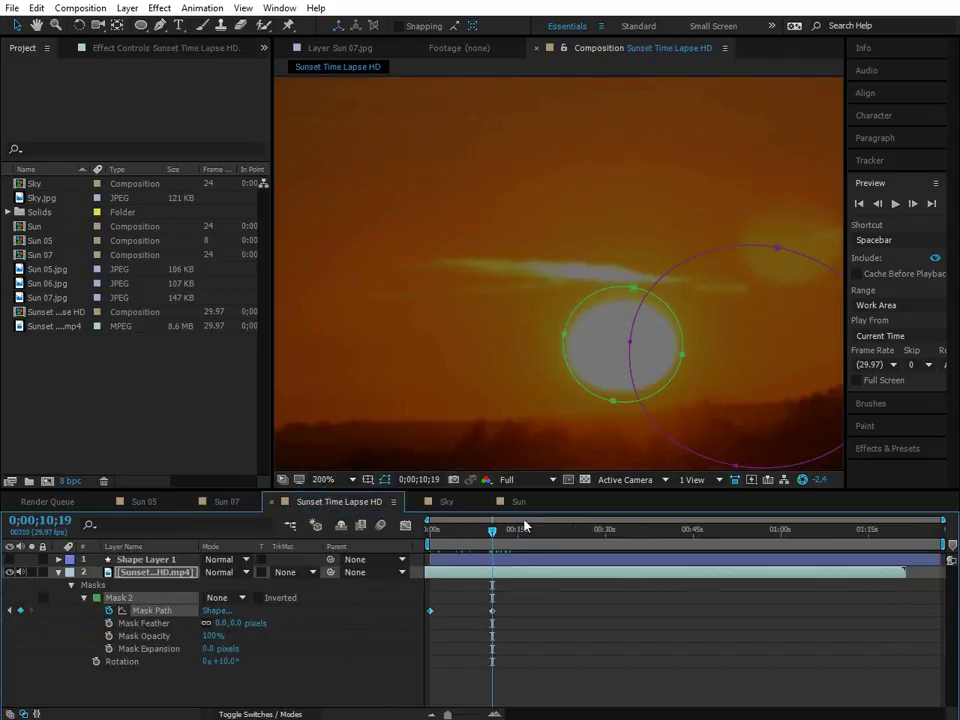
left_click(405, 620)
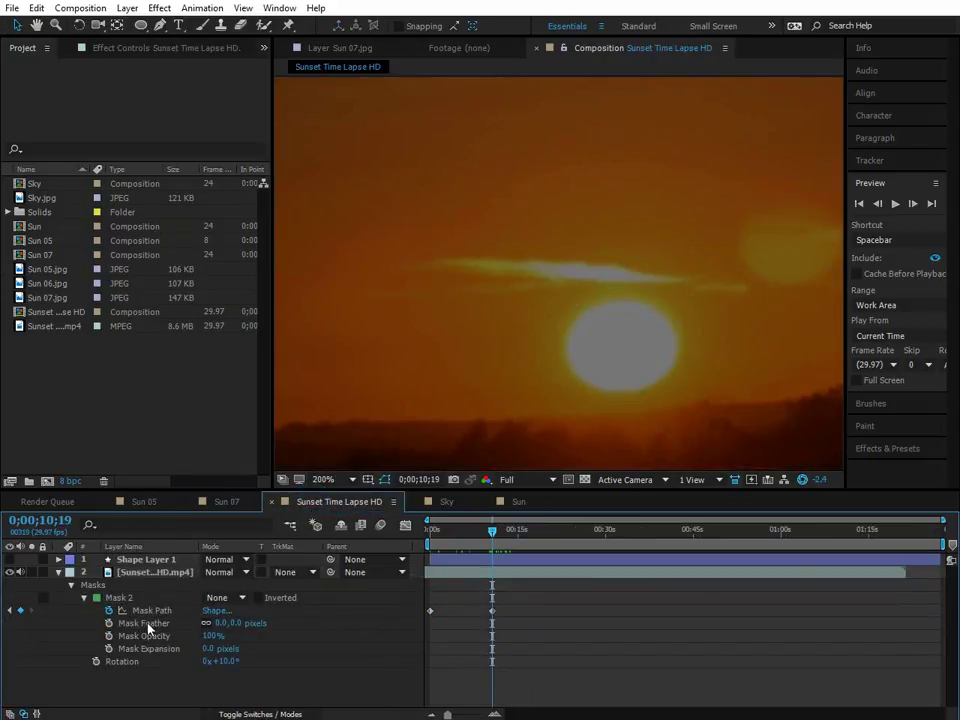
left_click(157, 570)
left_click_drag(491, 530, 390, 544)
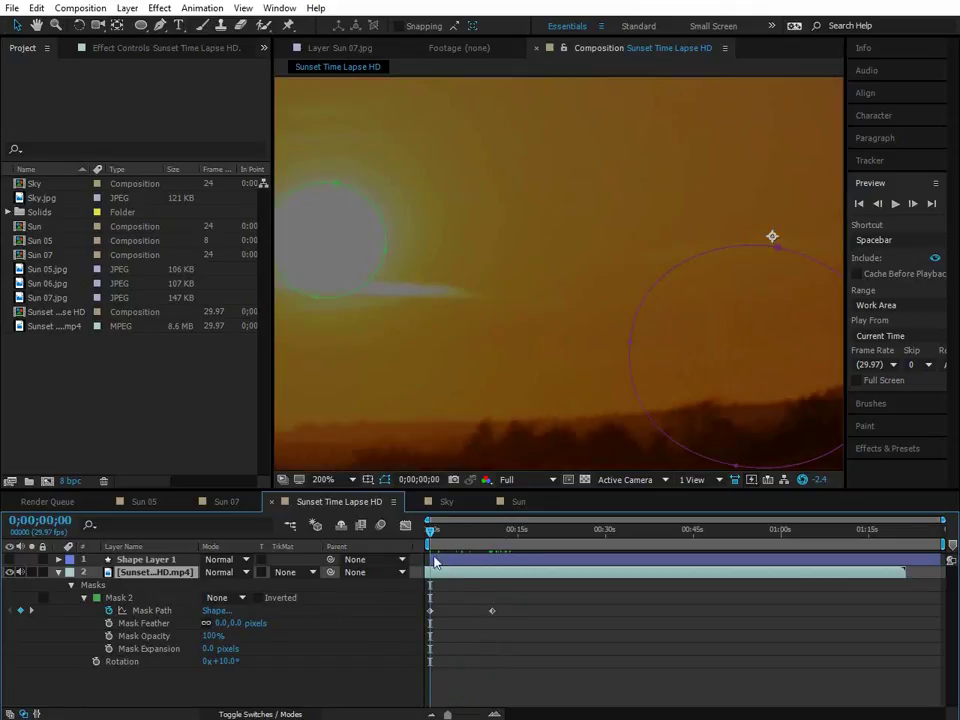
left_click(32, 610)
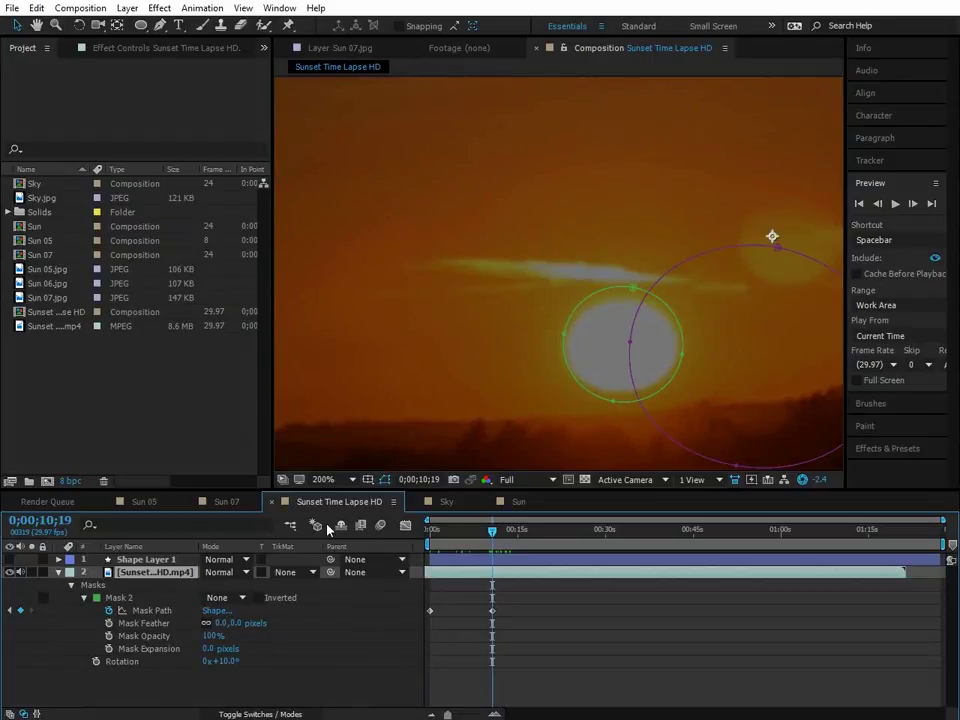
Step: Reset the preview exposure and scrub between 0;00;00;00 and 0;00;10;08 to compare the sun's size and glare
left_click(802, 480)
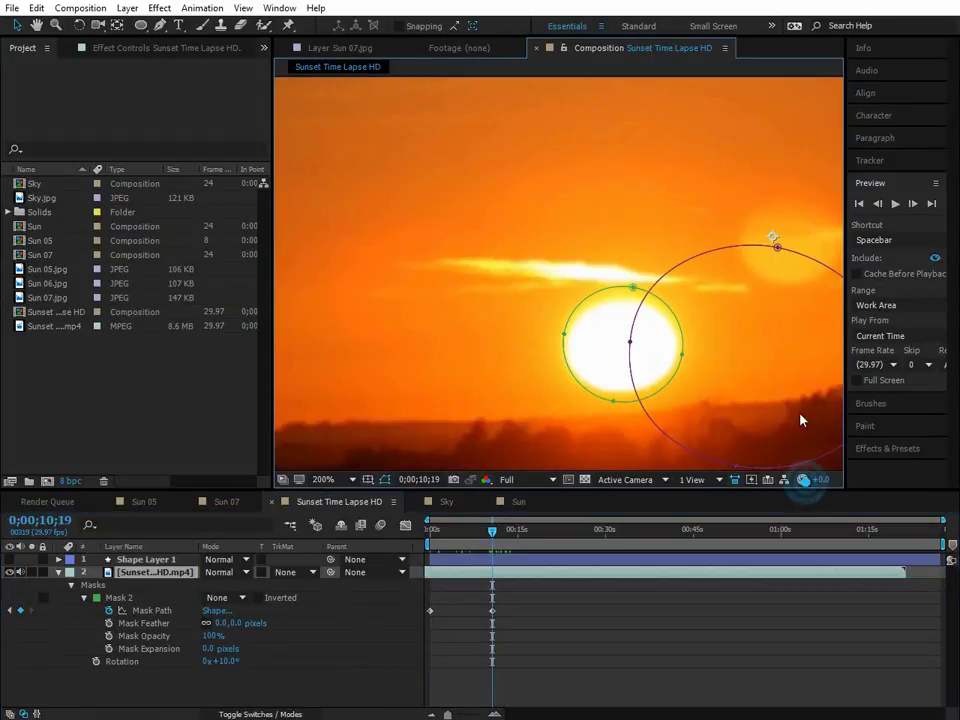
left_click(390, 673)
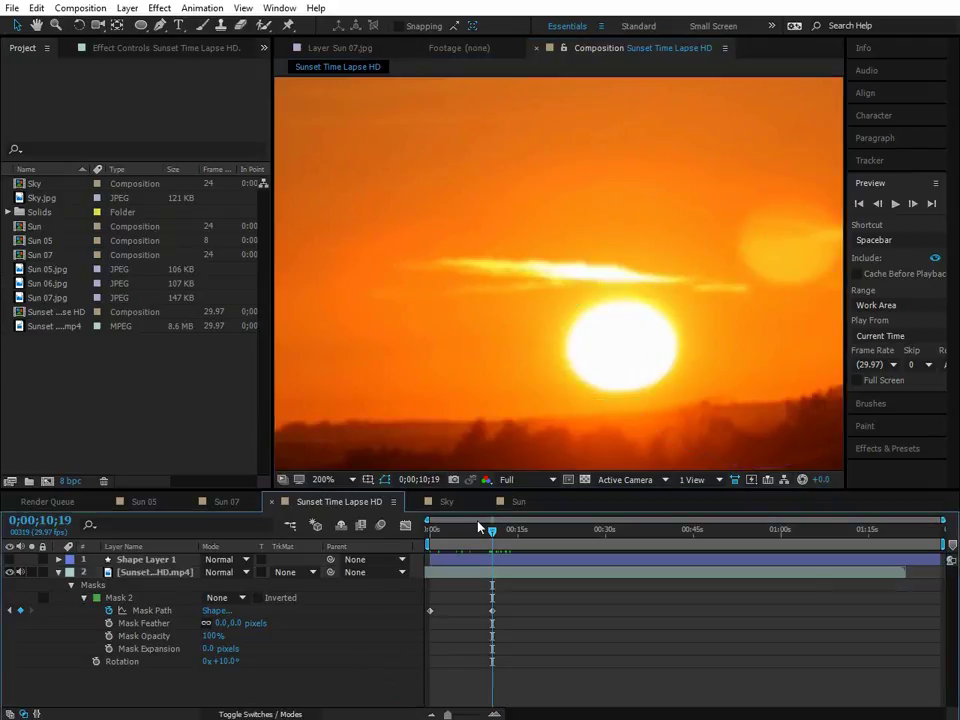
left_click_drag(479, 527, 356, 526)
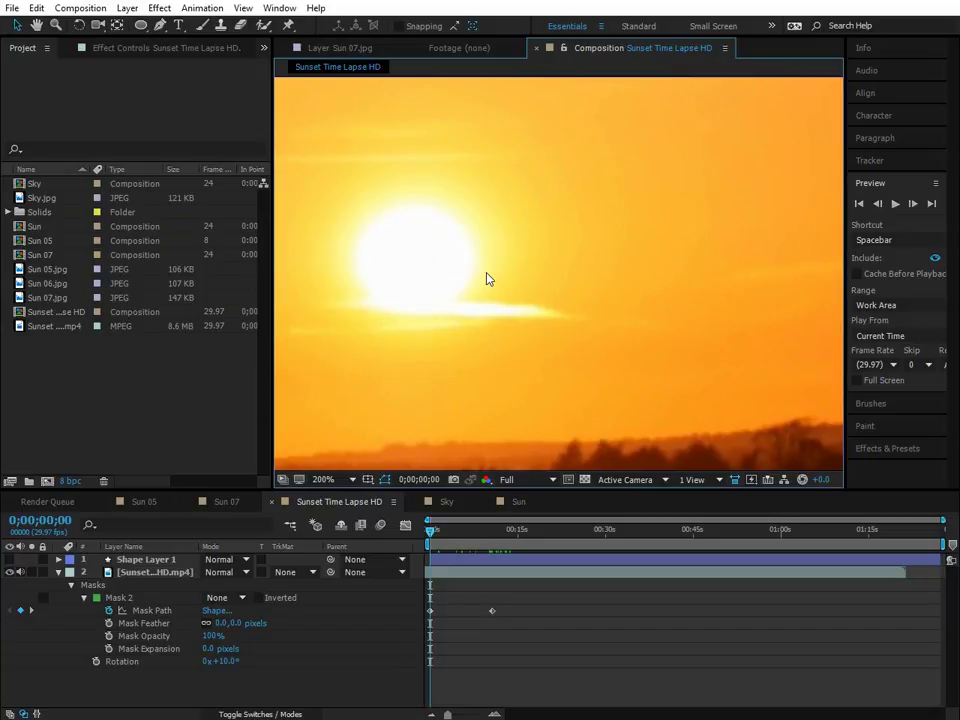
left_click_drag(432, 527, 489, 536)
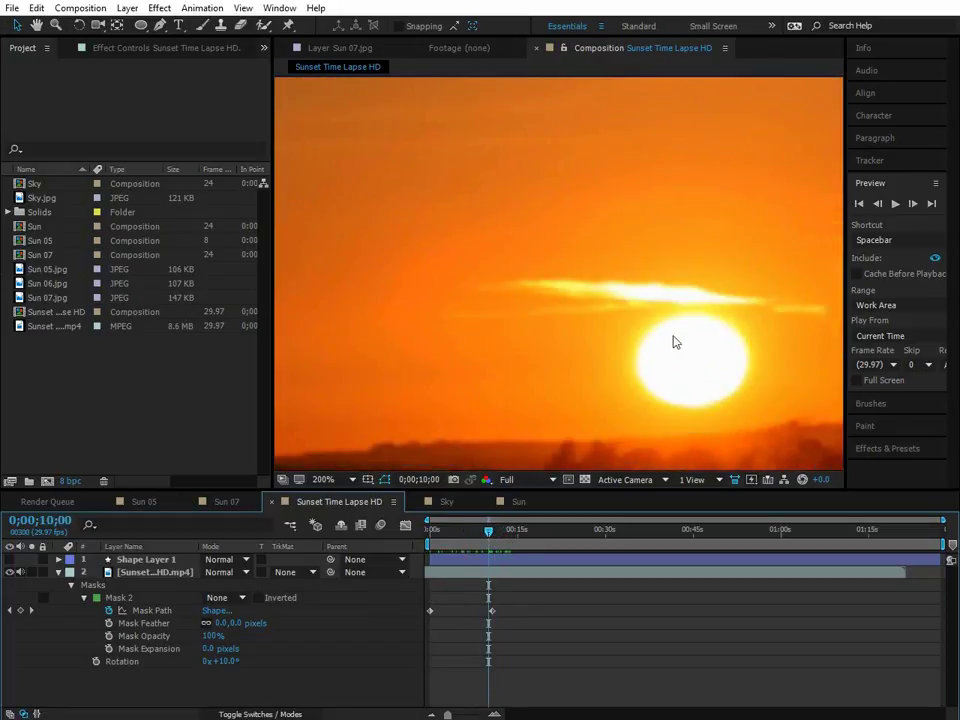
left_click_drag(480, 538, 429, 538)
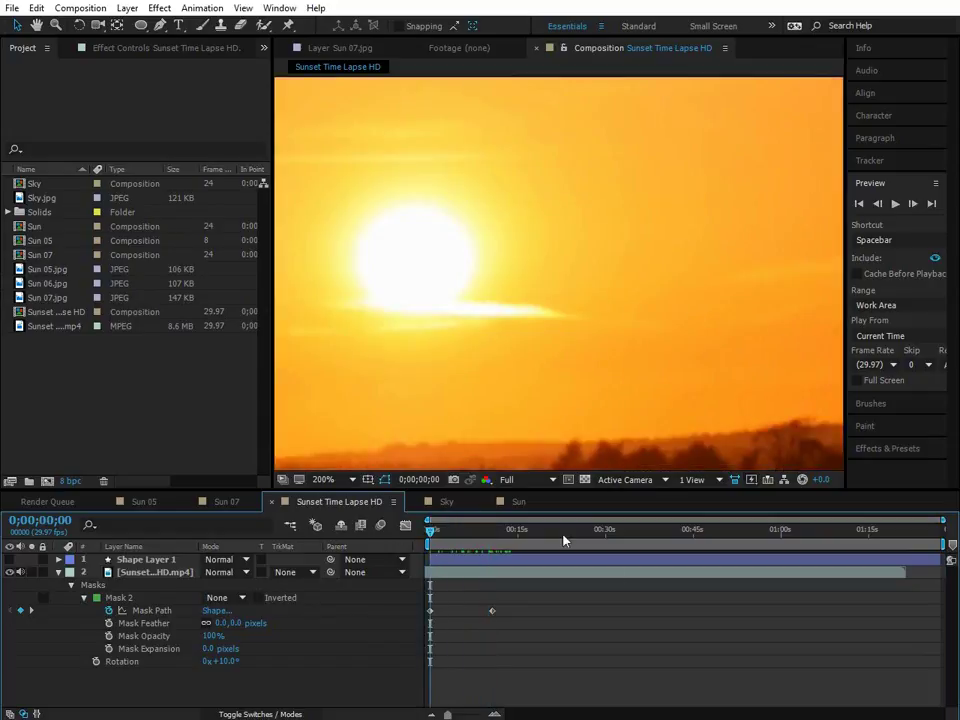
left_click_drag(487, 534, 490, 534)
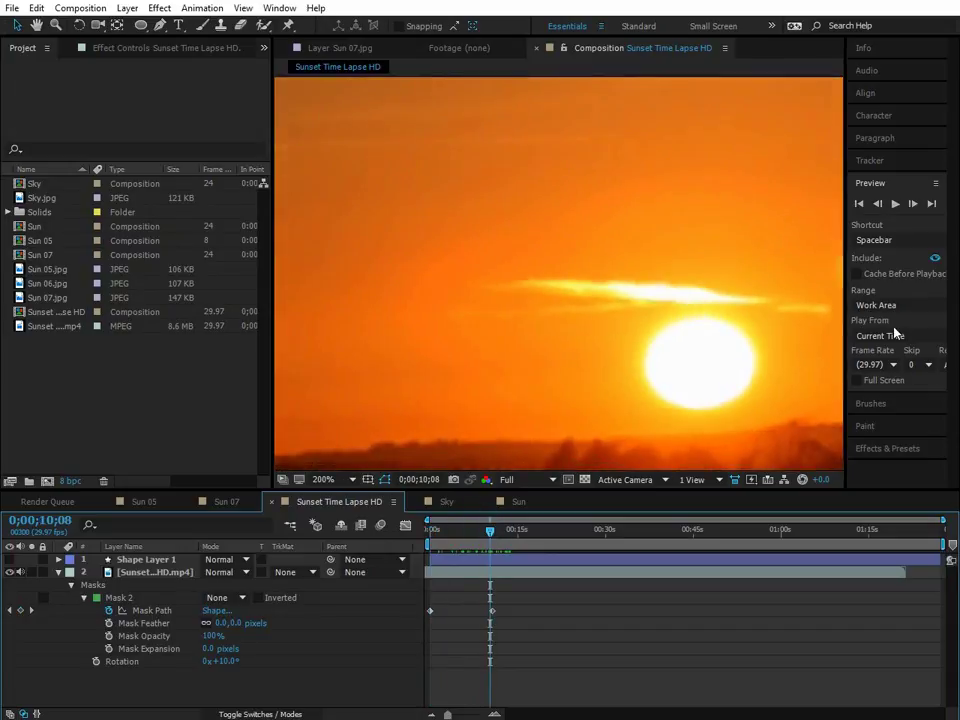
Step: Search the effects for "glow" and apply the Stylize Glow effect to the sunset video layer
left_click(180, 572)
left_click(895, 449)
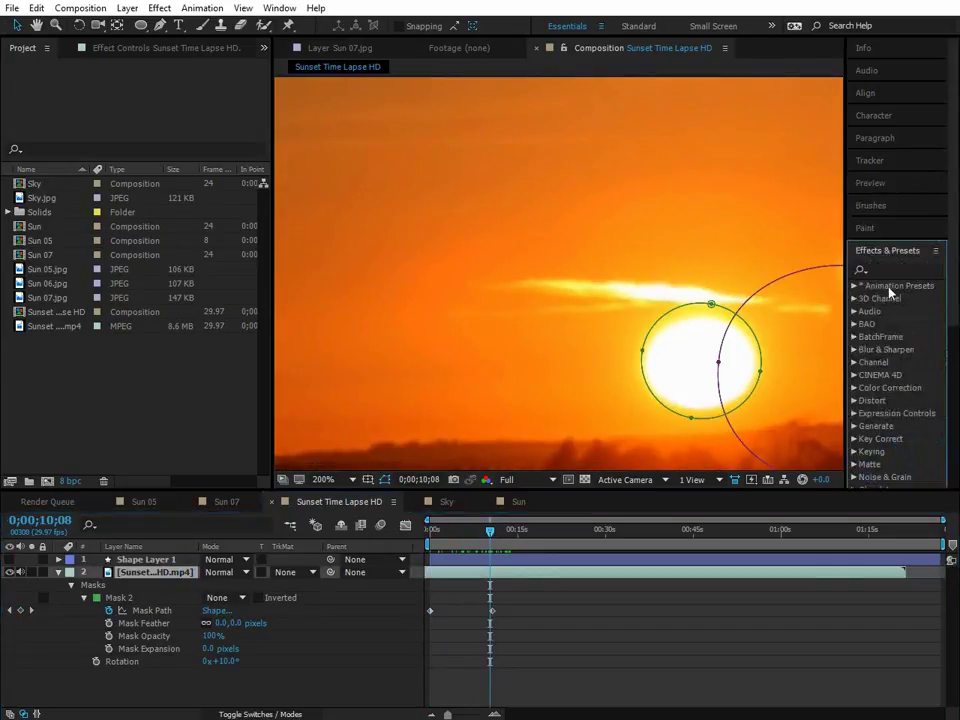
left_click(893, 270)
type("glo")
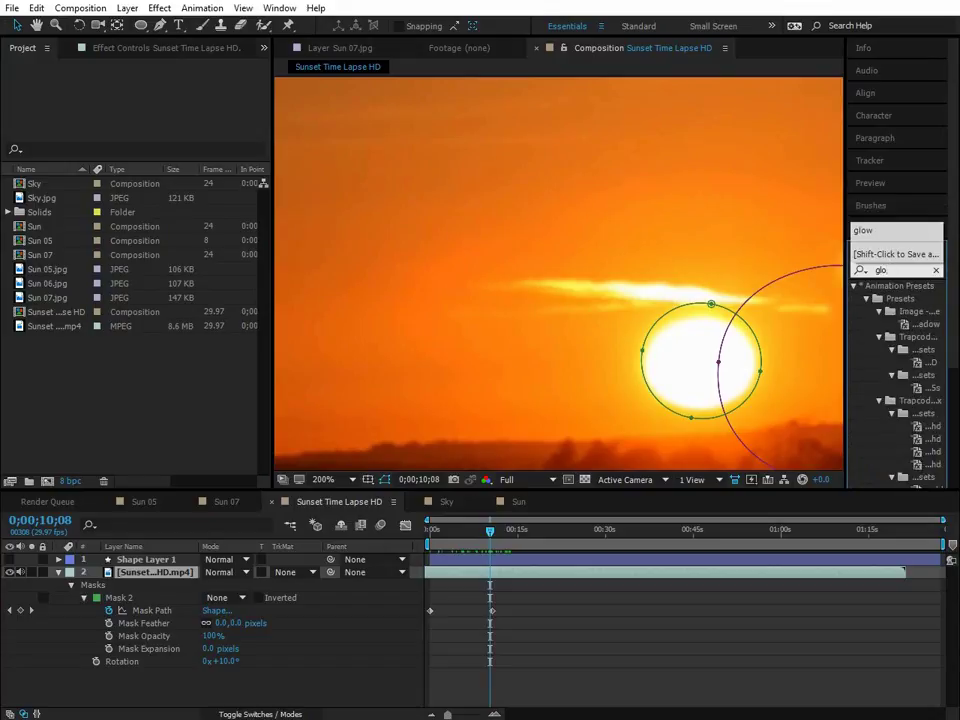
type("w")
left_click_drag(897, 440, 120, 572)
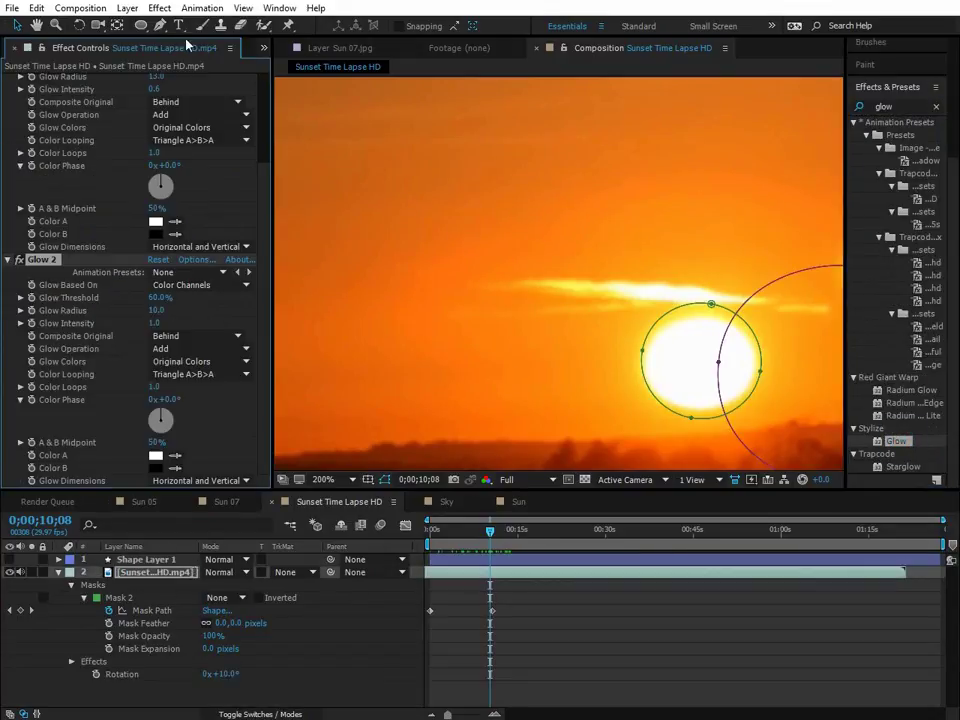
Step: Enable the Tint effect on the sunset video and set Glow 2's threshold to 90.6%, radius to 71 and intensity to 1.5
scroll(100, 200, "up", 5)
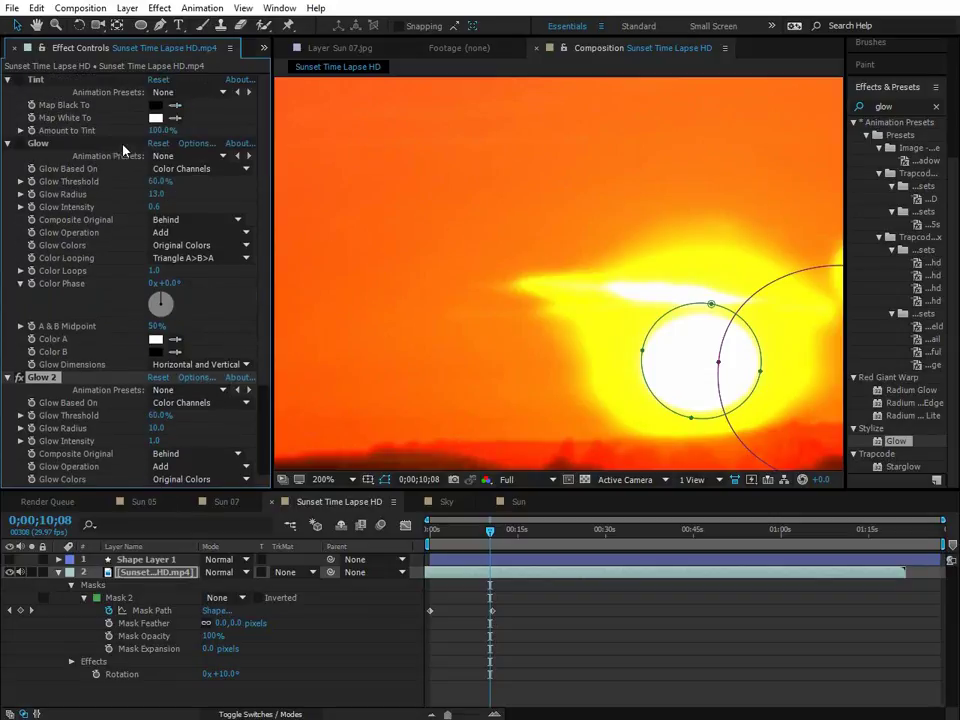
left_click(16, 79)
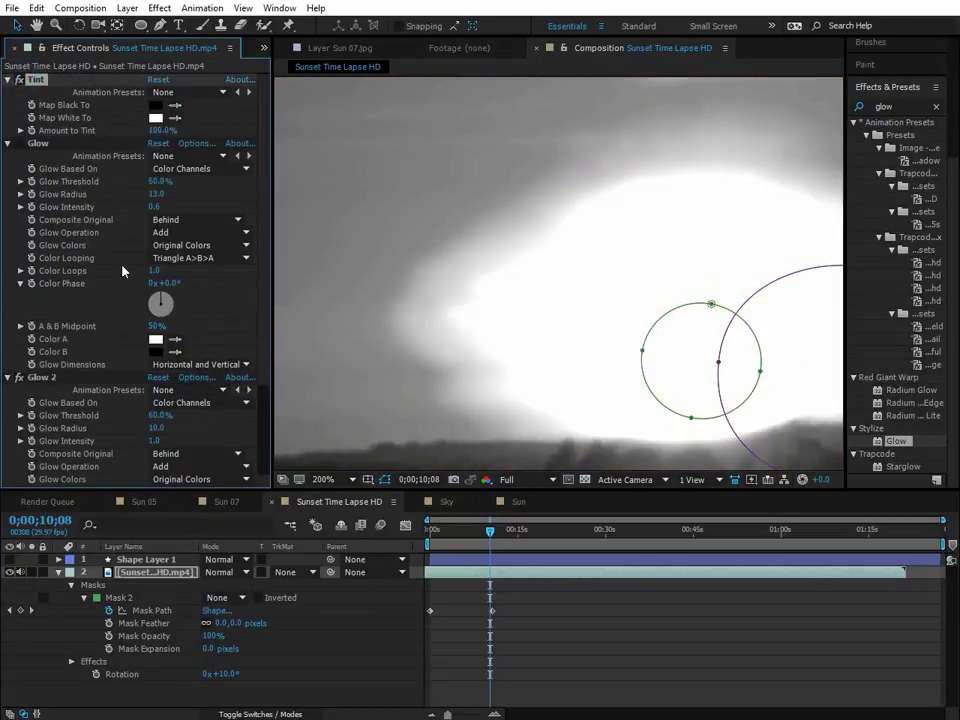
left_click_drag(160, 415, 211, 413)
left_click_drag(156, 440, 200, 424)
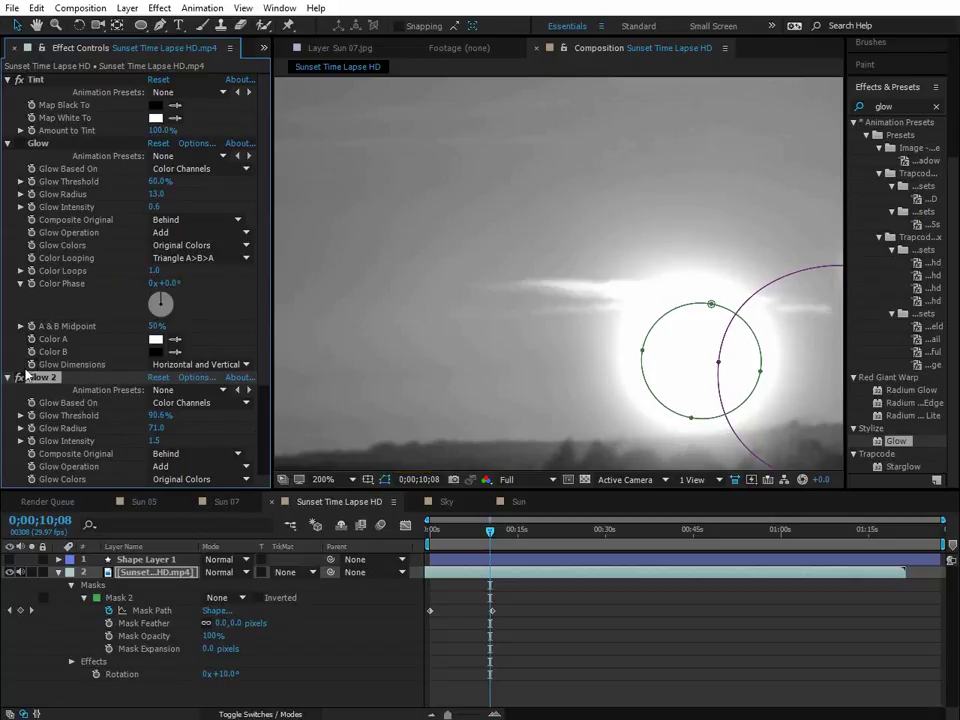
Step: Disable Glow 2, hide the mask outlines, and compare the sun at 0;00;00;00 and 0;00;09;26
left_click(19, 378)
left_click(440, 540)
left_click_drag(440, 540, 430, 540)
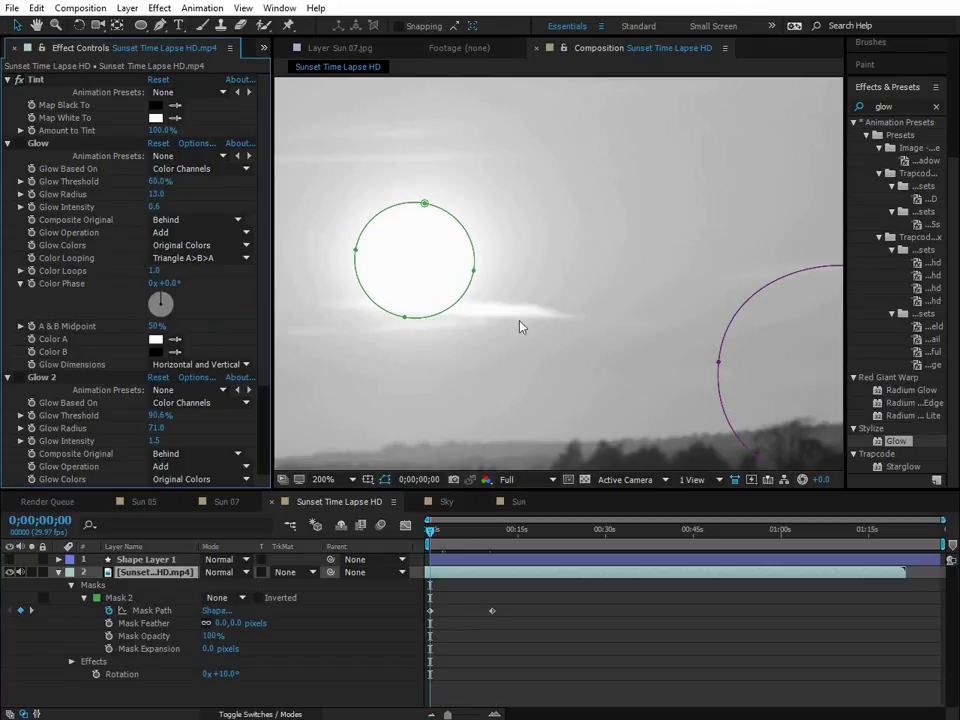
left_click(377, 474)
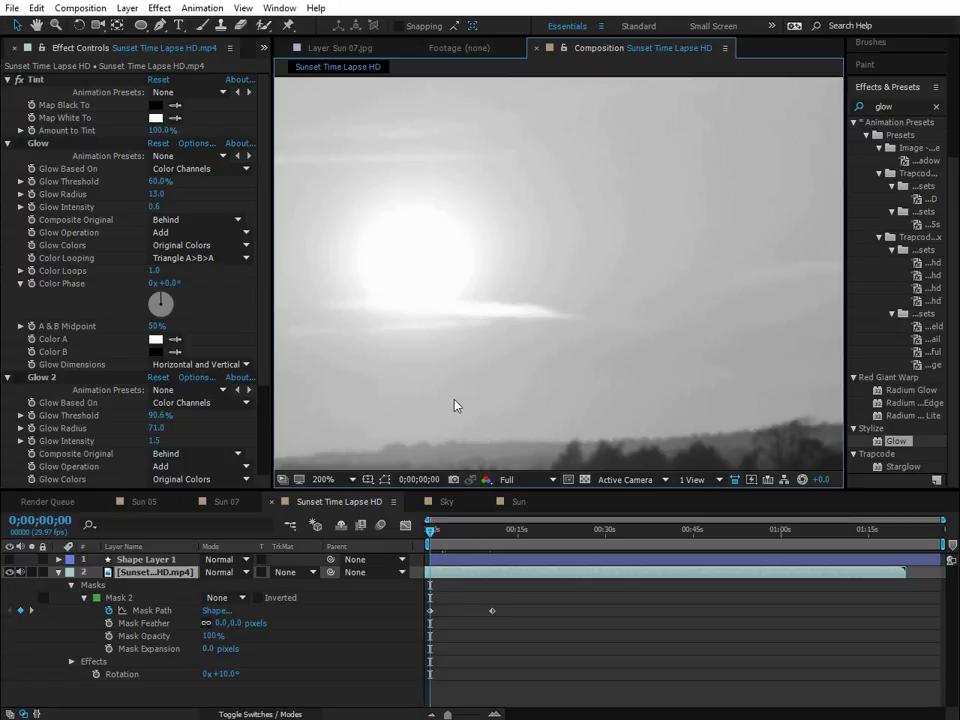
left_click(487, 540)
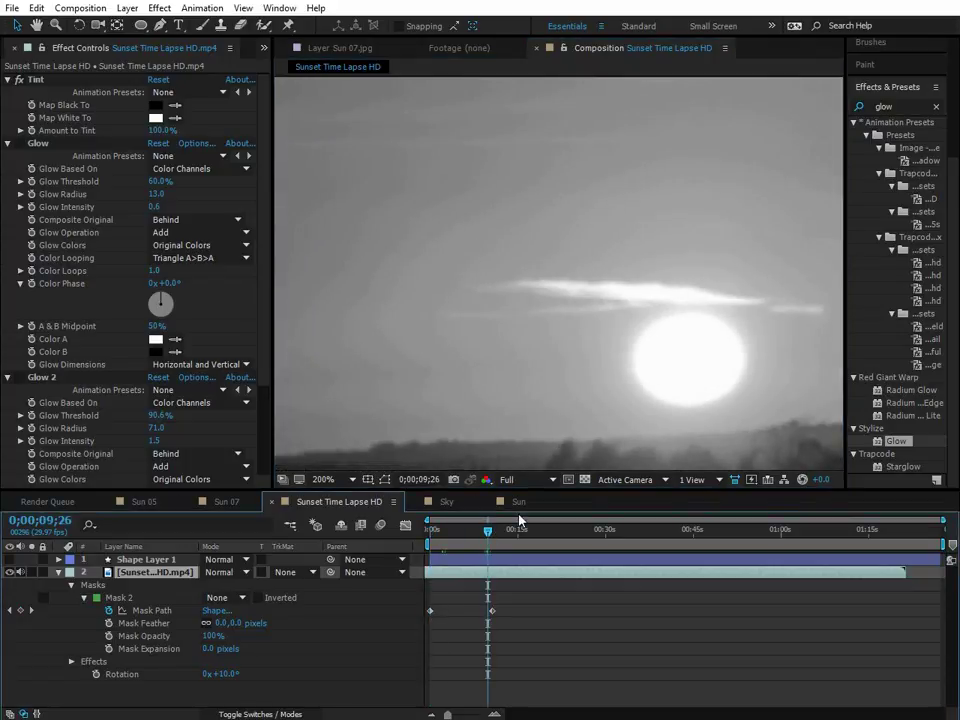
Step: Toggle Glow 2 to compare the sun's apparent size, set its intensity to 1.2, and leave the effect disabled
left_click(18, 378)
left_click(18, 378)
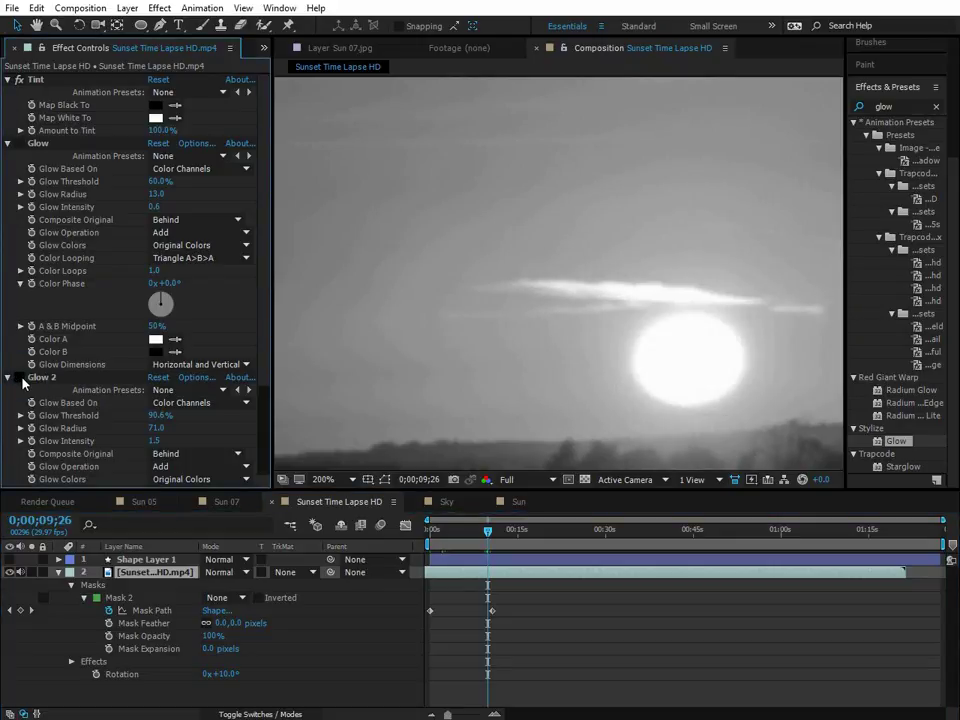
left_click(18, 378)
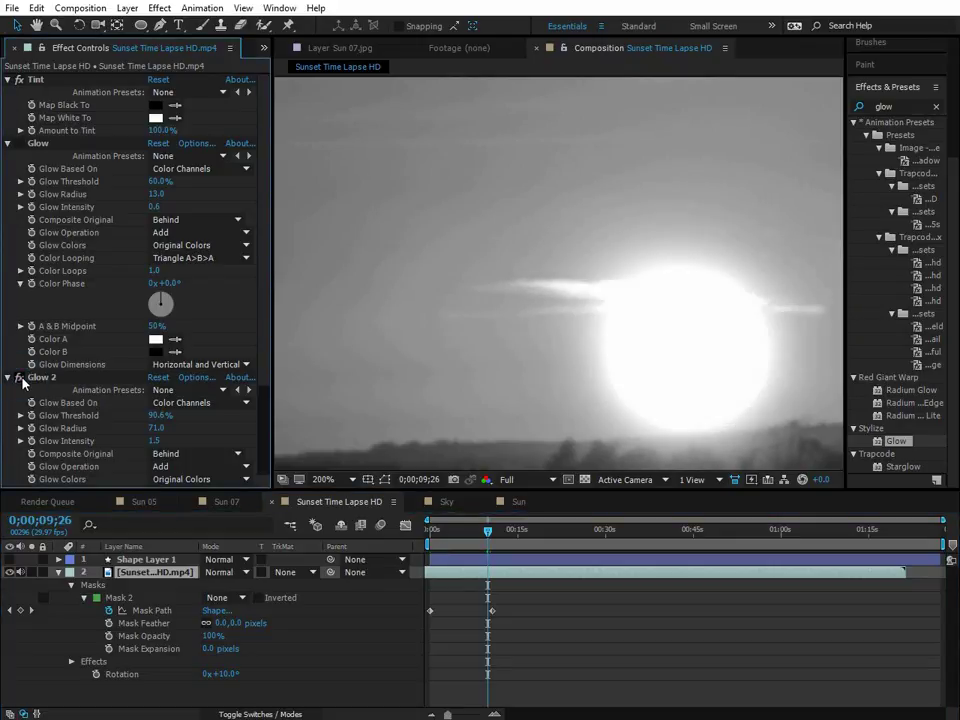
left_click_drag(151, 447, 133, 450)
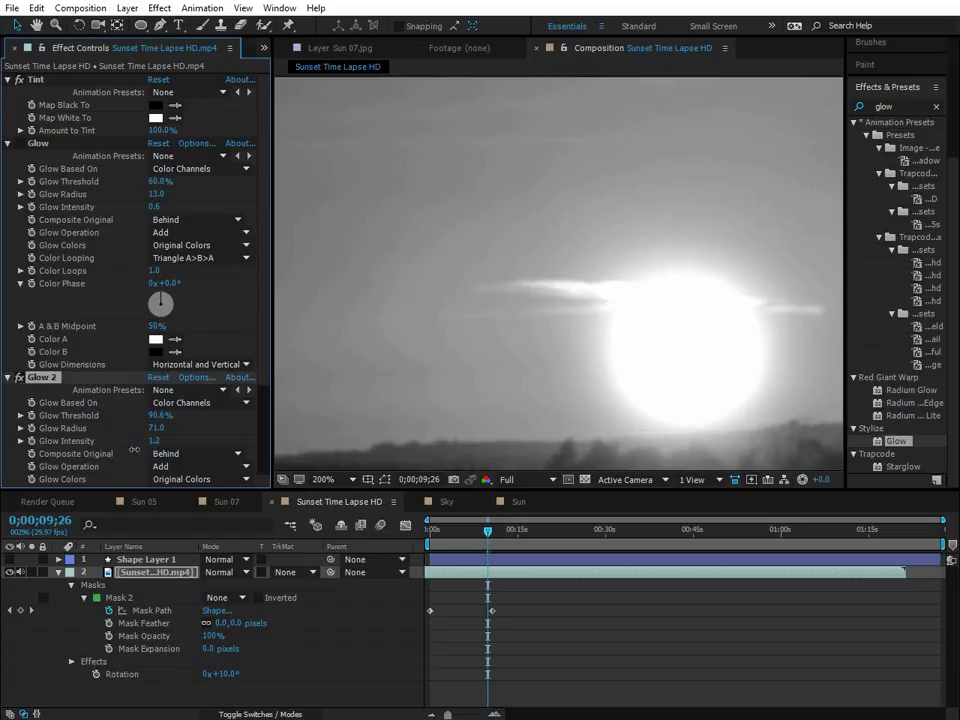
left_click(301, 634)
left_click(18, 378)
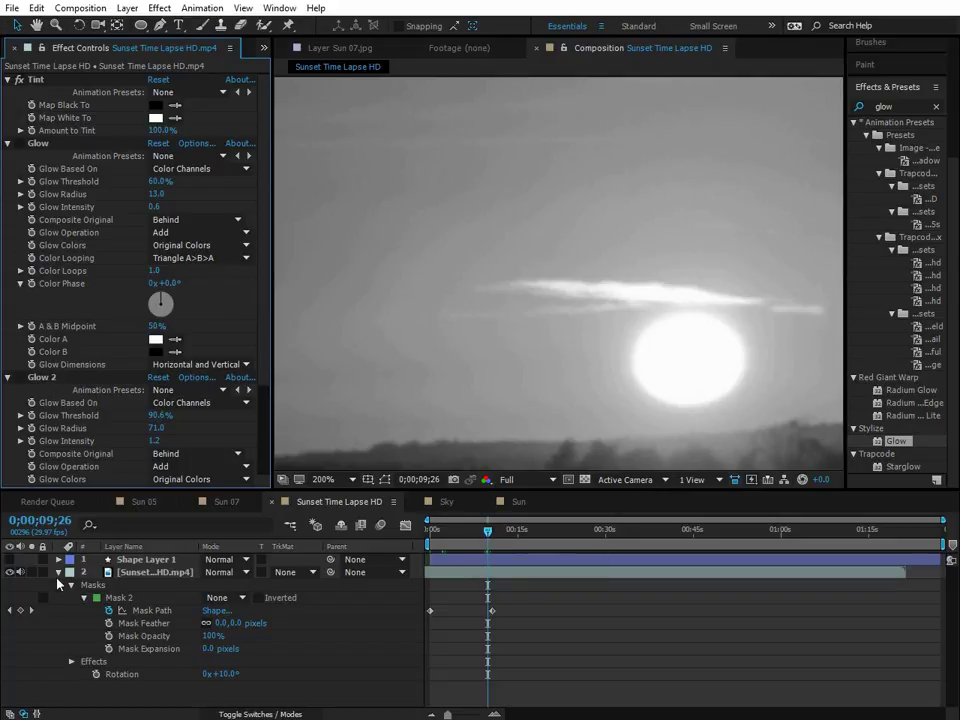
Step: Collapse the video layer's properties and scrub the whole sunset frame from the start to 0;00;11;28 to examine the sun's descent
key("u")
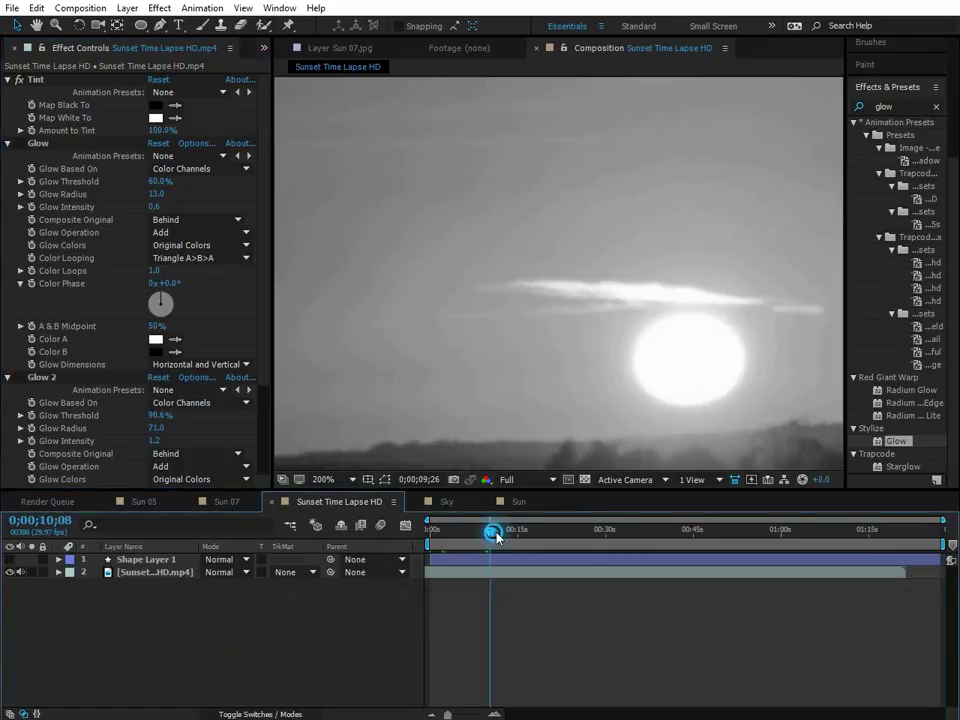
left_click_drag(488, 531, 498, 536)
scroll(549, 366, "down", 1)
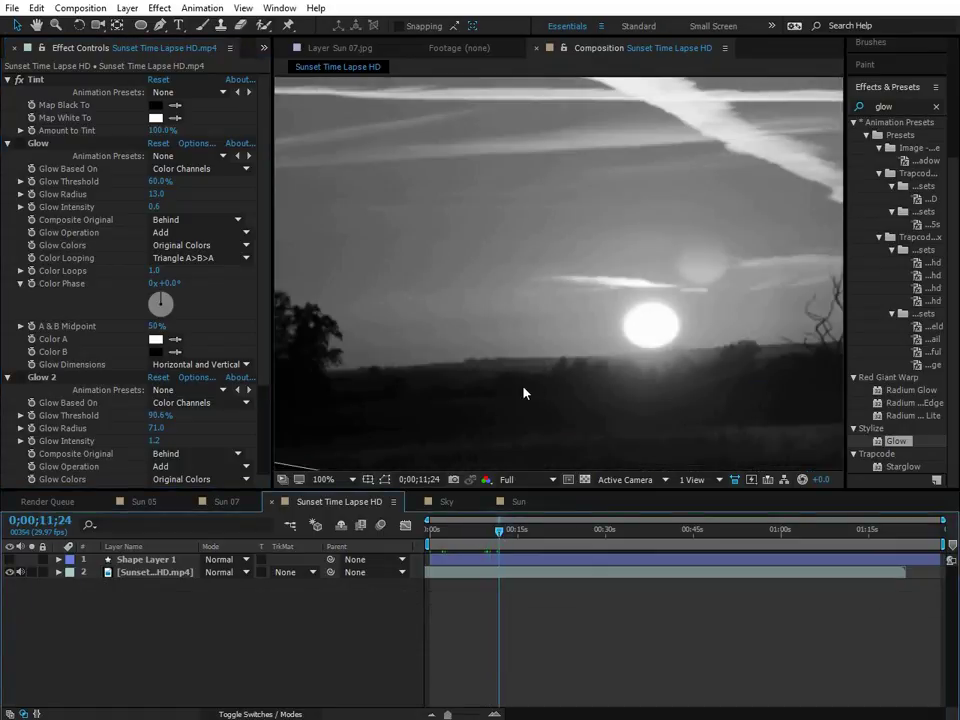
scroll(495, 400, "down", 1)
left_click_drag(486, 535, 394, 553)
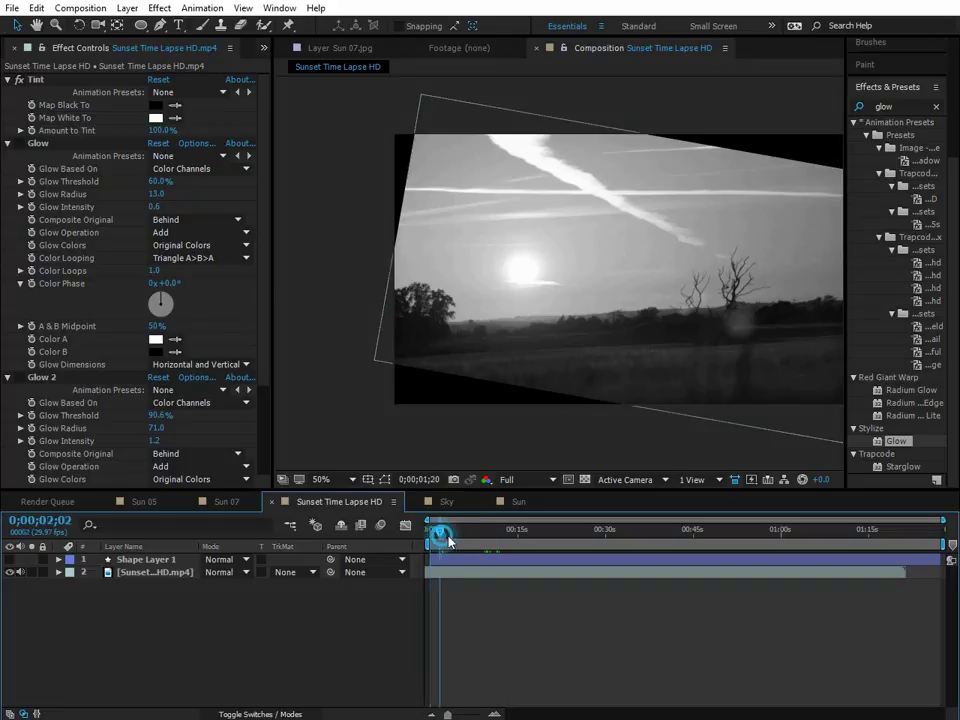
left_click(453, 532)
left_click_drag(466, 541, 499, 538)
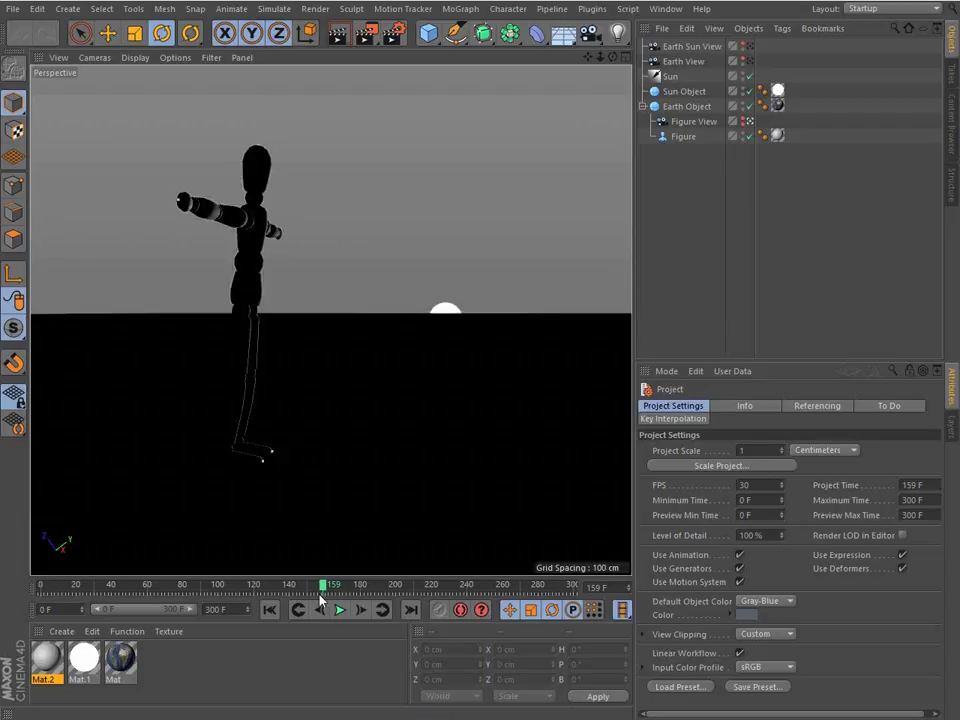
Step: In Cinema 4D, scrub the globe sunset to frame 166, and open the recent project Flate Earth Model Sunset.c4d to scrub its timeline
left_click_drag(322, 585, 338, 565)
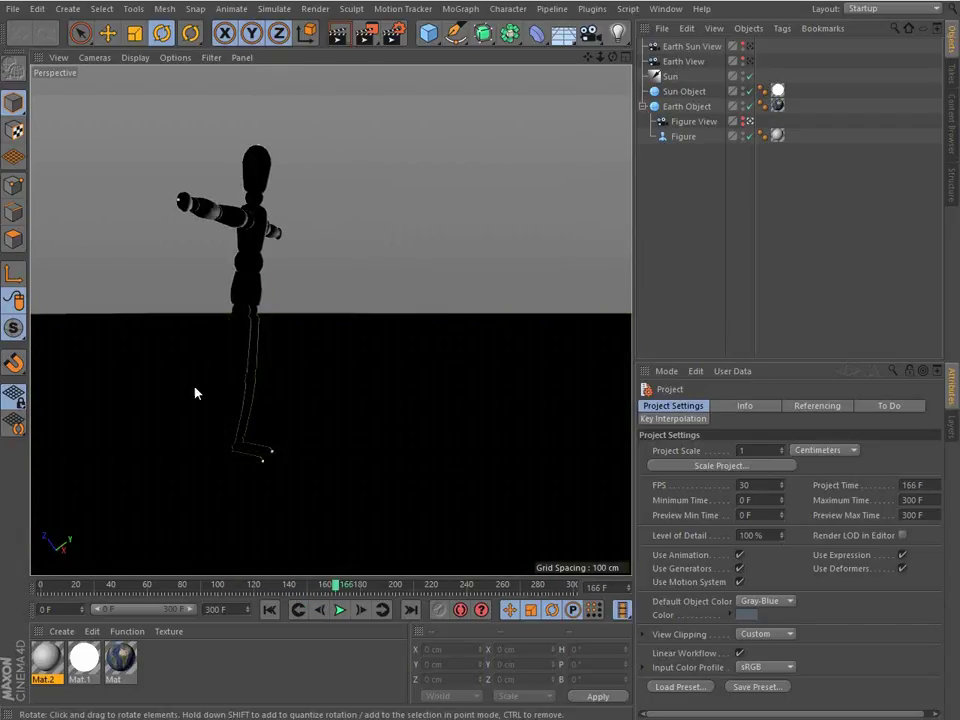
left_click(12, 8)
mouse_move(77, 298)
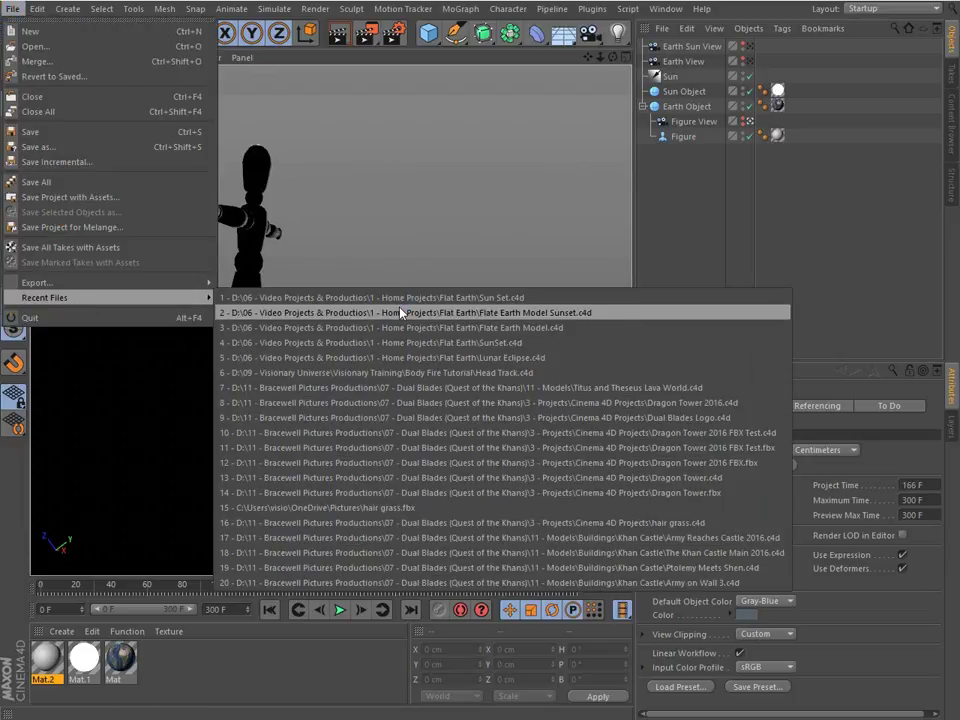
left_click(400, 312)
left_click(509, 424)
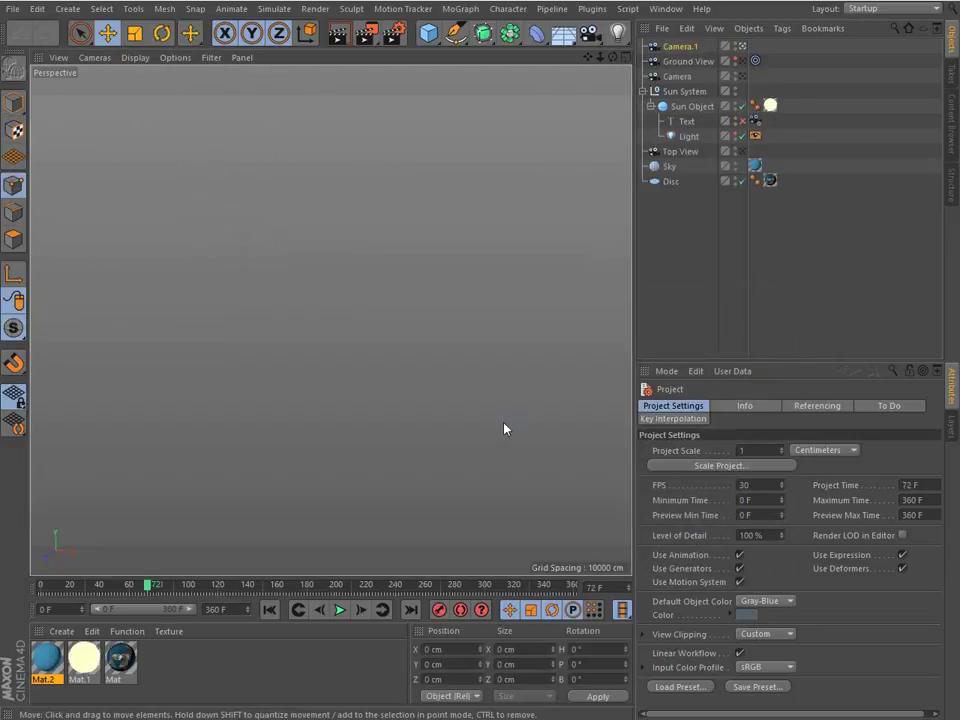
left_click_drag(80, 581, 141, 560)
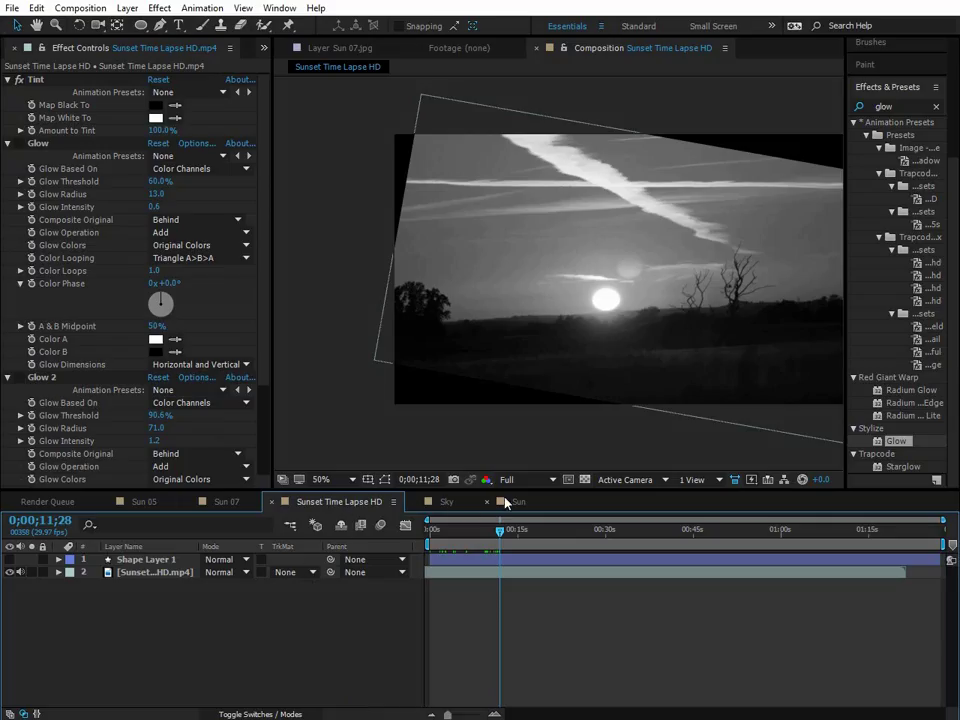
Step: Back in After Effects, scrub the Sun and Sky compositions to examine how the flat Earth sun moves and shrinks
left_click(505, 502)
left_click_drag(546, 530, 637, 482)
left_click(446, 501)
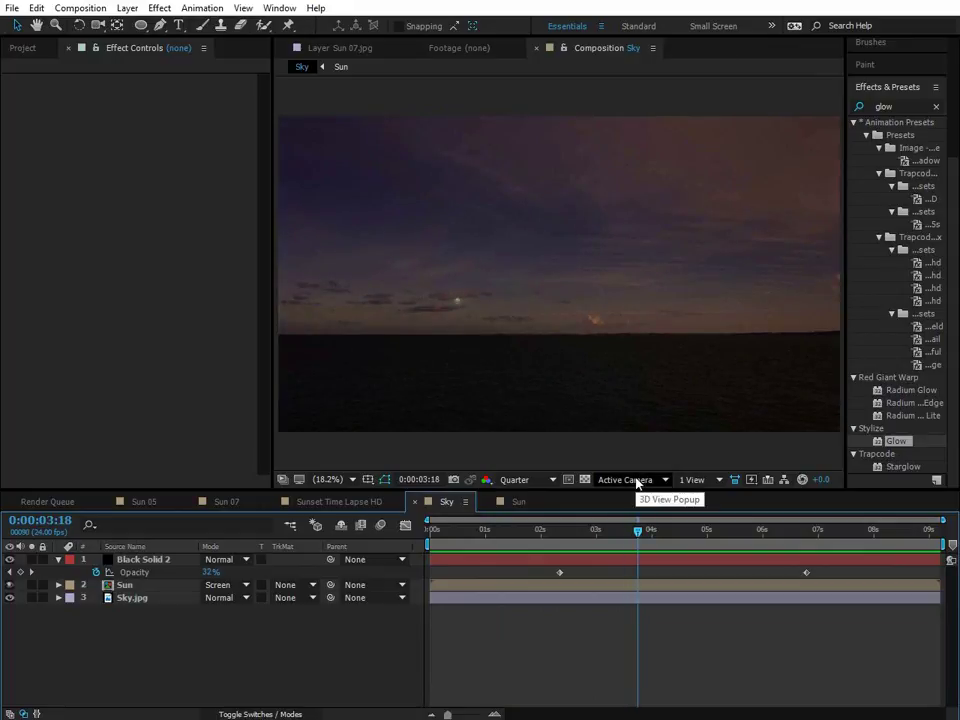
left_click(498, 535)
left_click_drag(497, 540, 638, 516)
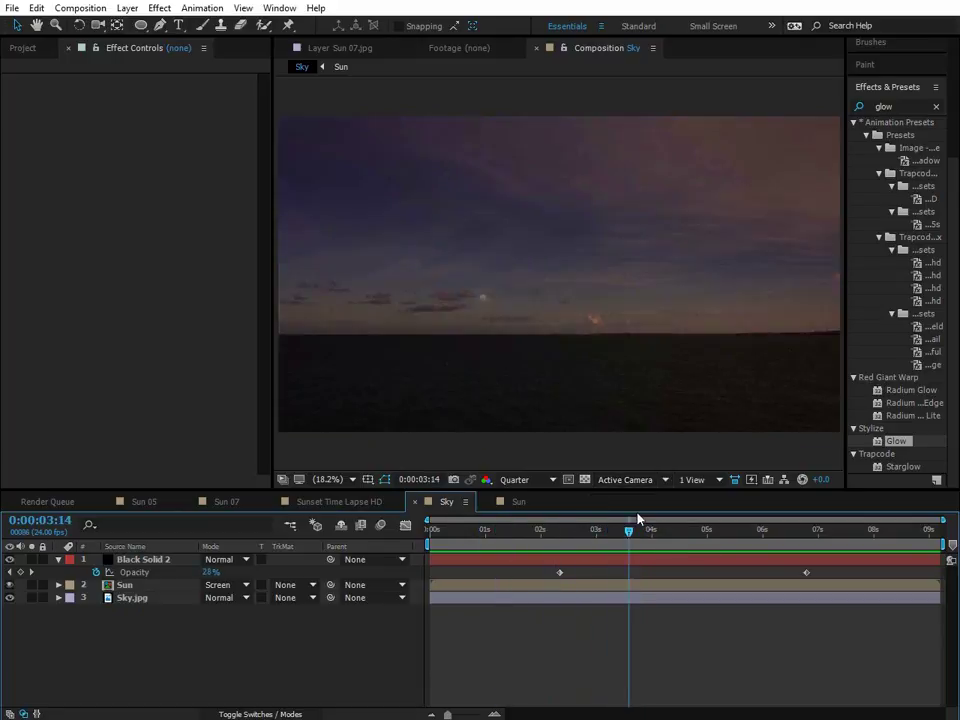
Step: Scrub the Sun composition once more and return to the Sunset Time Lapse HD composition
left_click(518, 501)
mouse_move(546, 540)
left_mouse_down()
mouse_move(512, 540)
mouse_move(553, 529)
left_mouse_up()
left_click(330, 501)
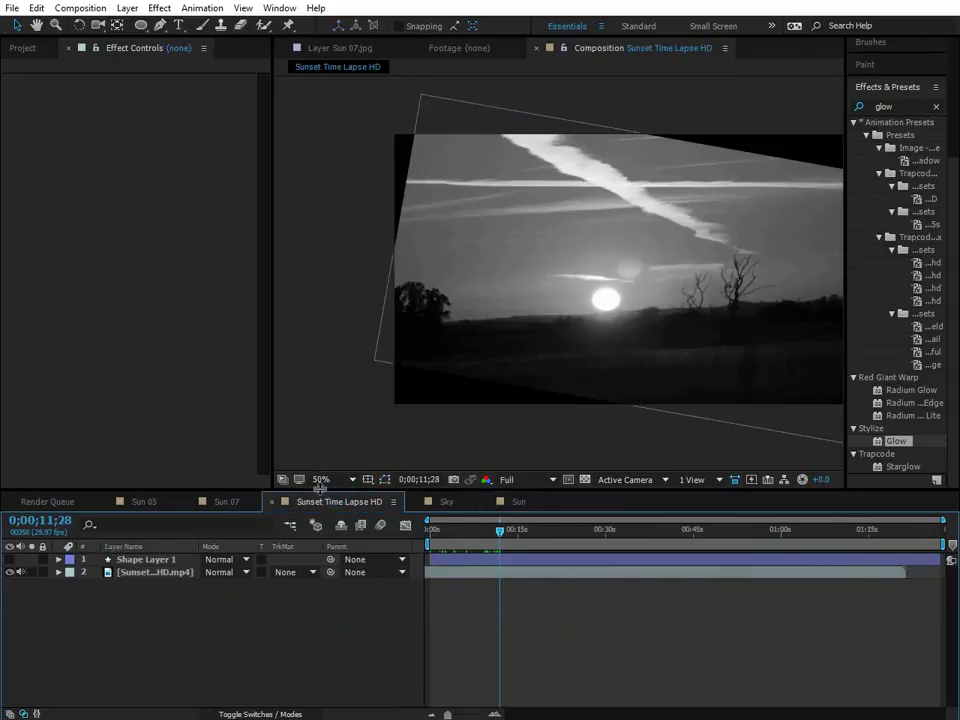